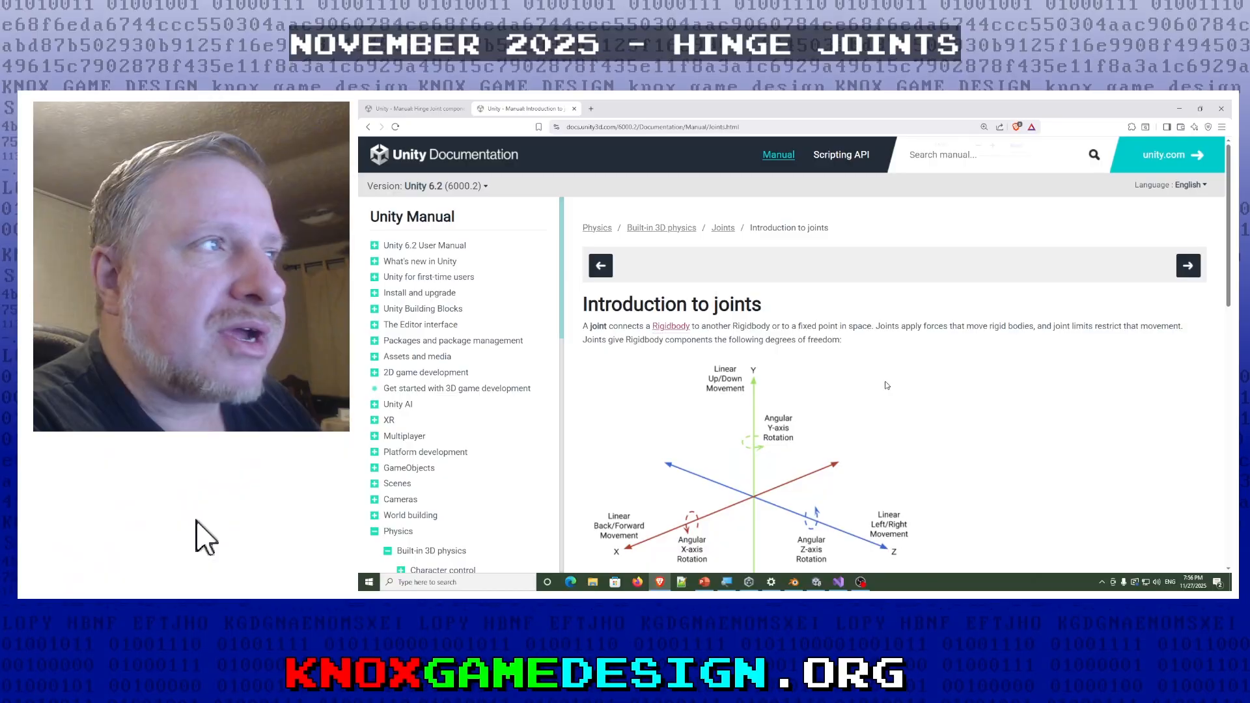
- Review the degrees-of-freedom diagram and the joint component table on the Introduction to joints page
ctrl+scroll(886, 385, up, 1)
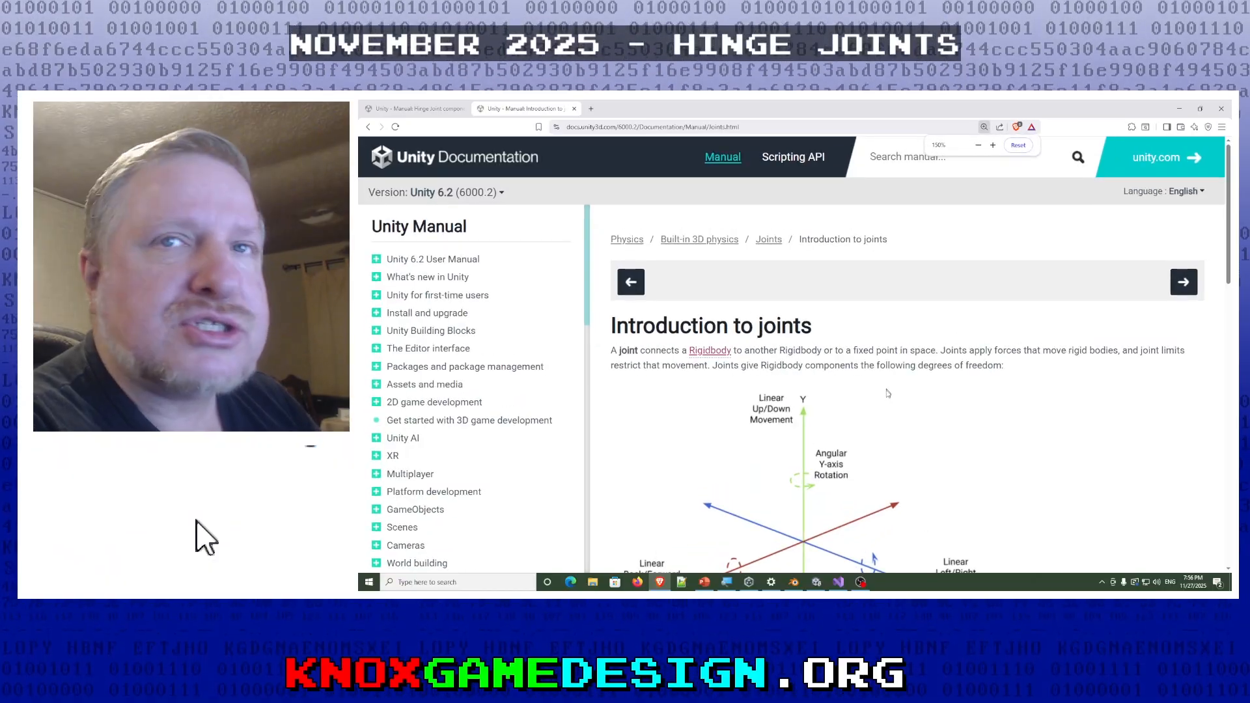
scroll(886, 395, down, 5)
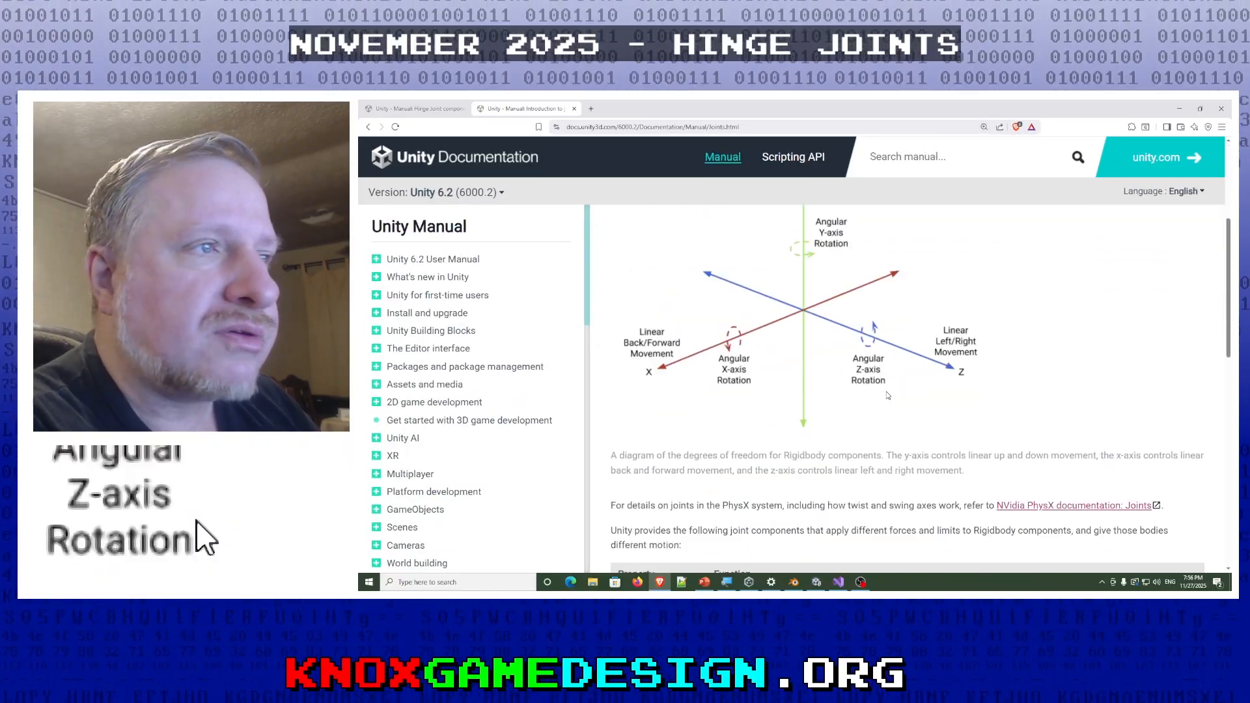
scroll(887, 396, down, 3)
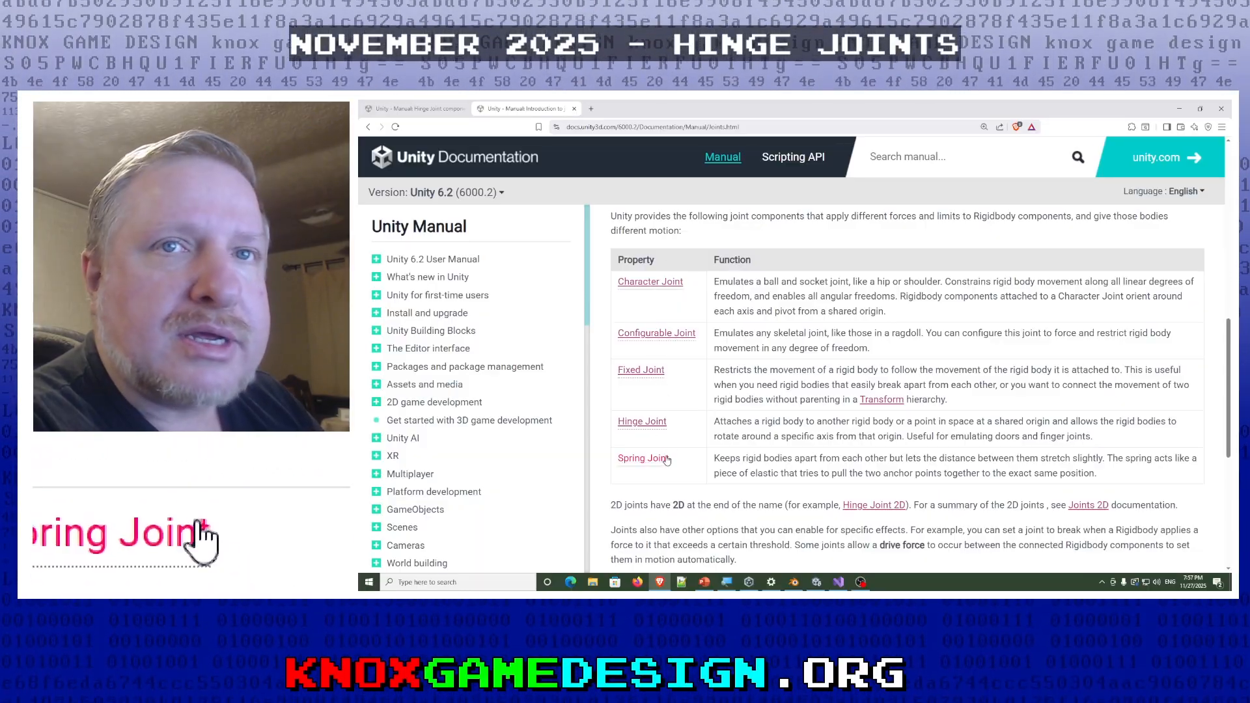
scroll(671, 456, down, 1)
- Open the Hinge Joint component reference and read through its properties table down to Connected Mass Scale
click(429, 111)
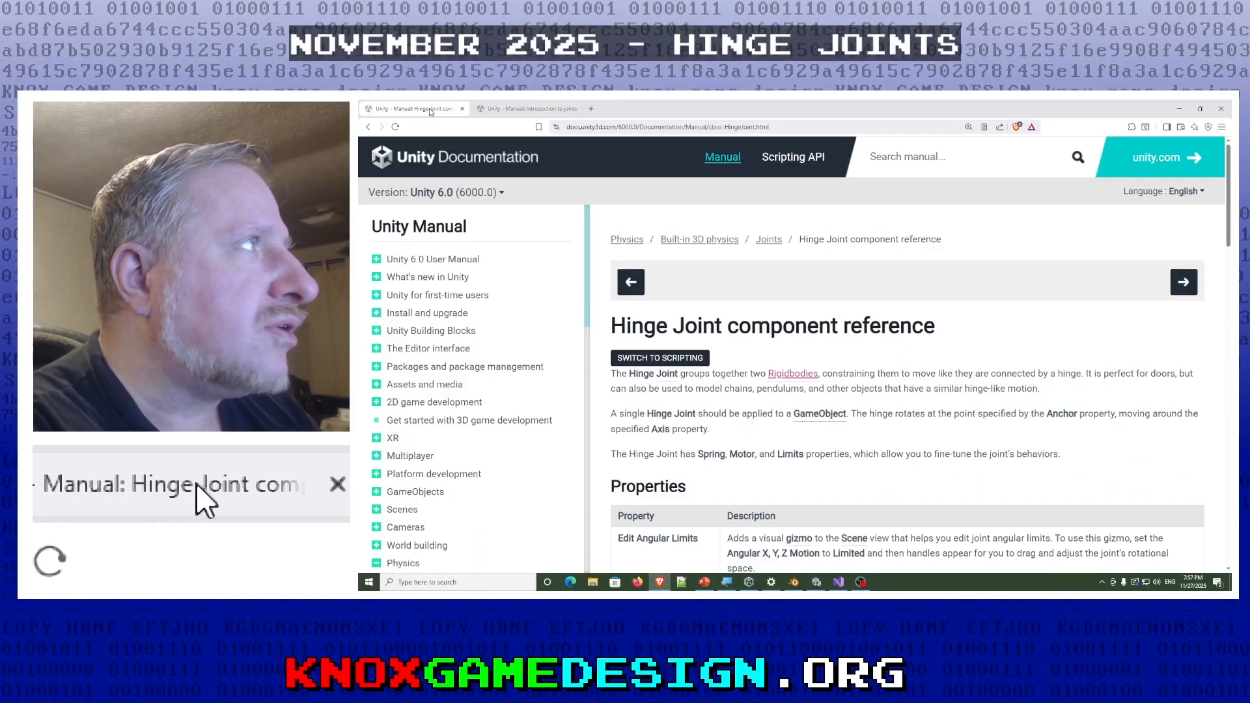
scroll(796, 357, down, 1)
scroll(796, 357, down, 1)
scroll(796, 357, down, 1)
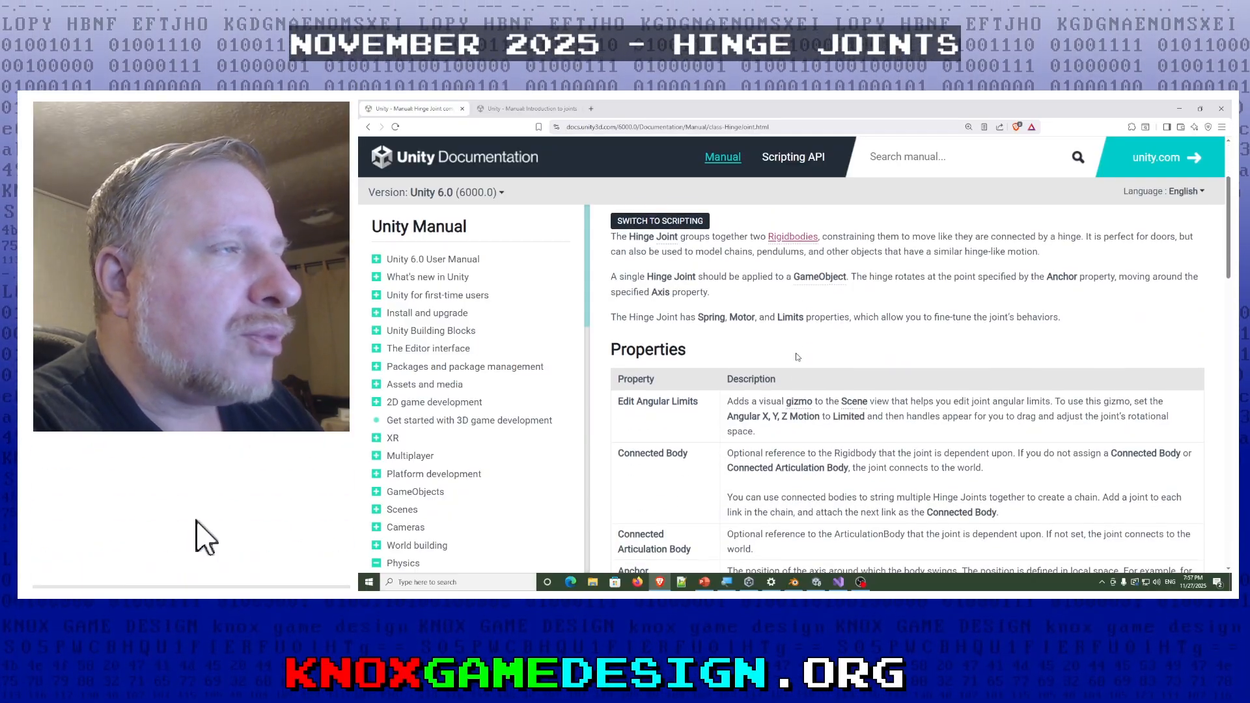
scroll(796, 356, down, 1)
scroll(796, 357, down, 2)
scroll(796, 357, down, 6)
scroll(799, 397, down, 7)
scroll(799, 396, down, 5)
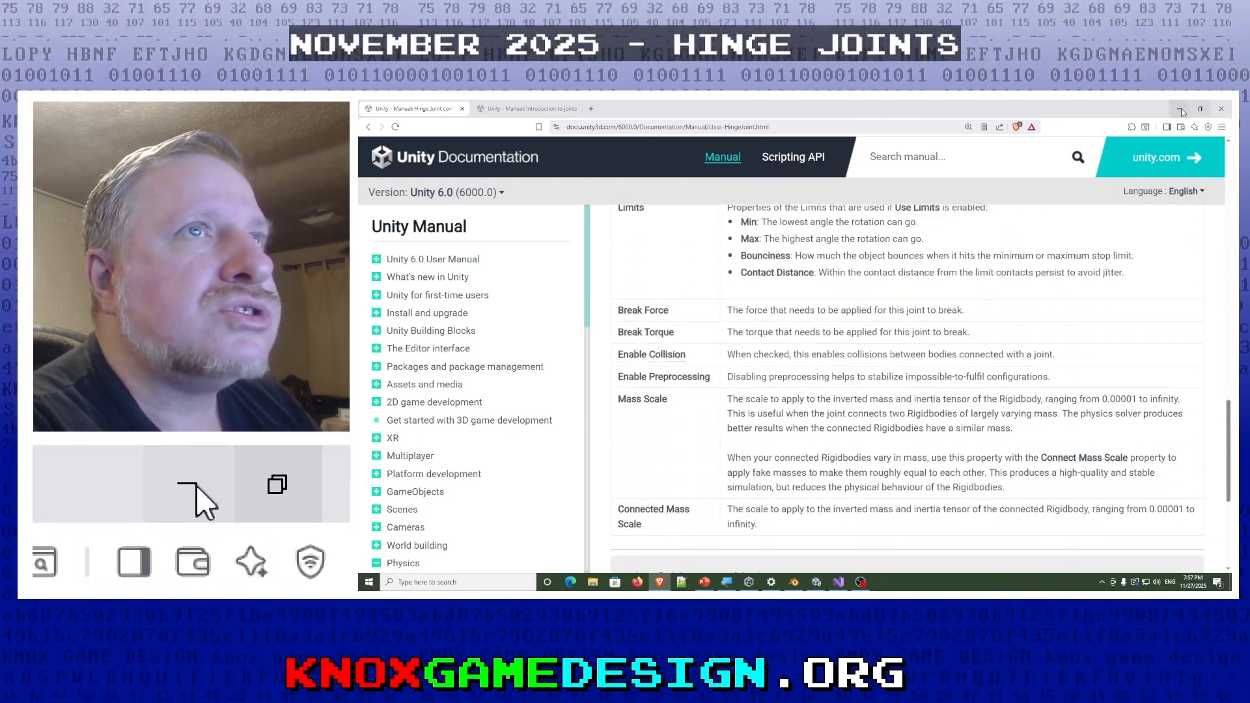
- Switch to the Unity editor, bring the doors of the door_demo scene into view and run the scene
click(1180, 109)
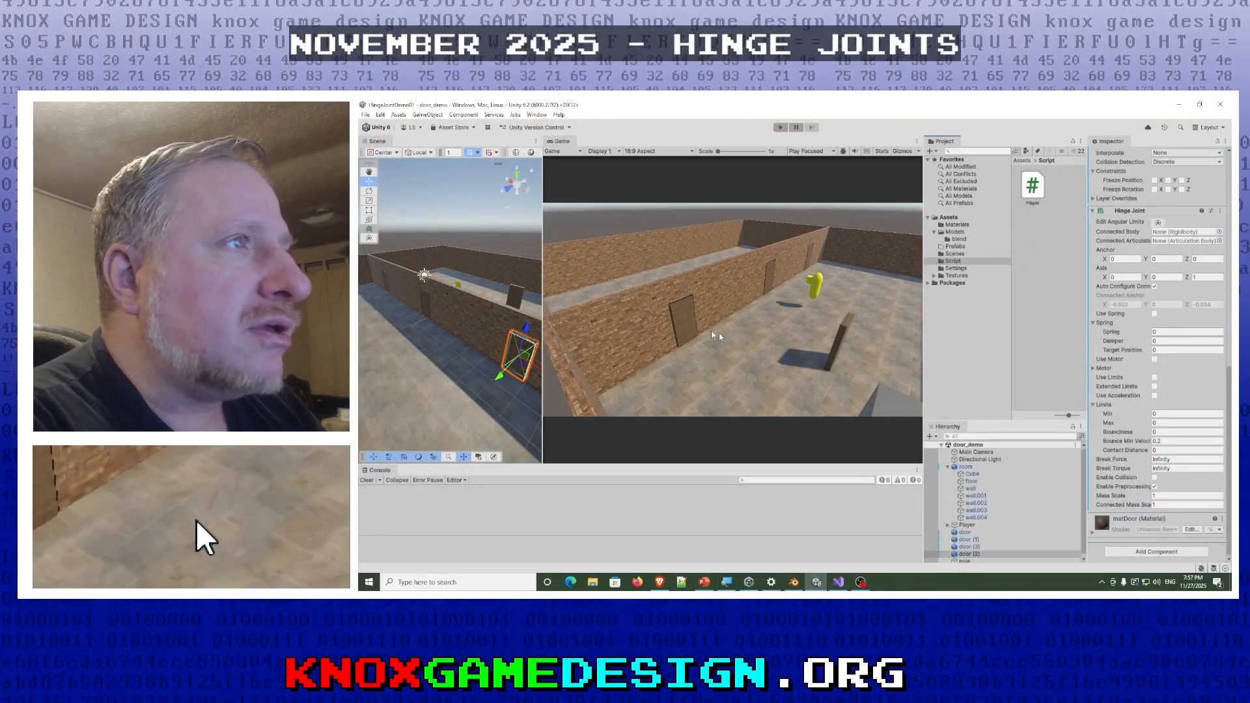
right_drag(439, 324, 521, 314)
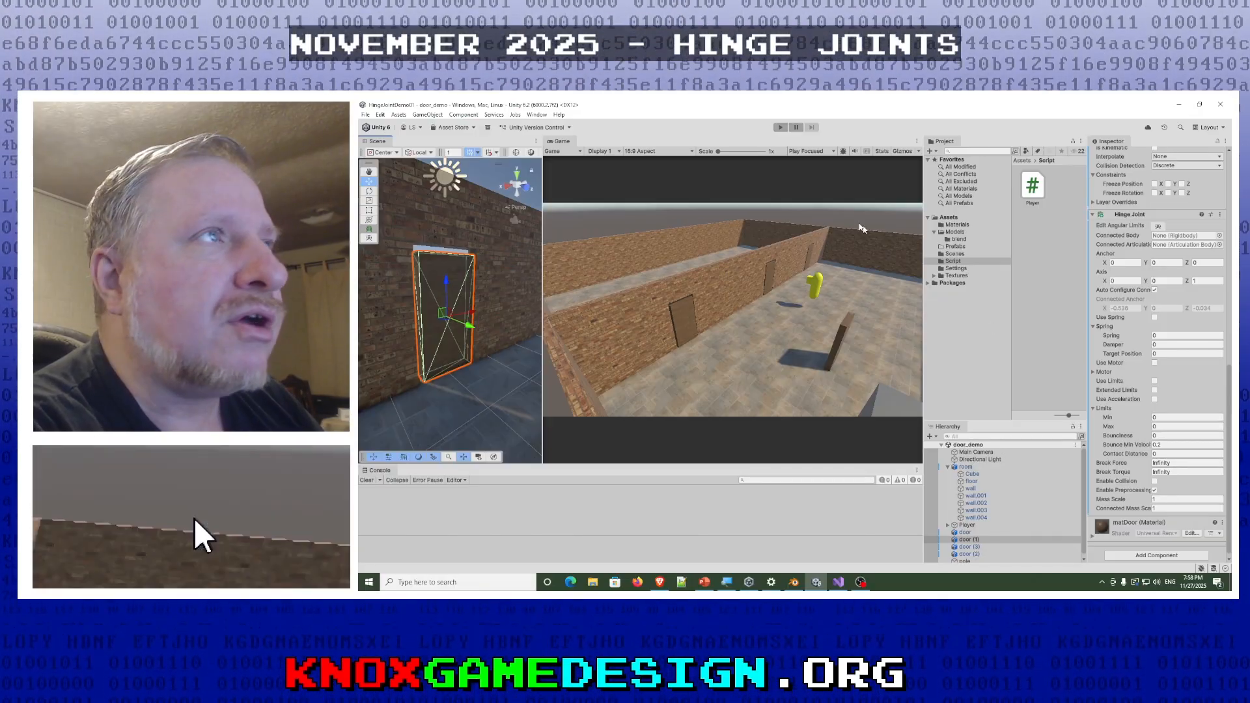
right_drag(621, 416, 631, 387)
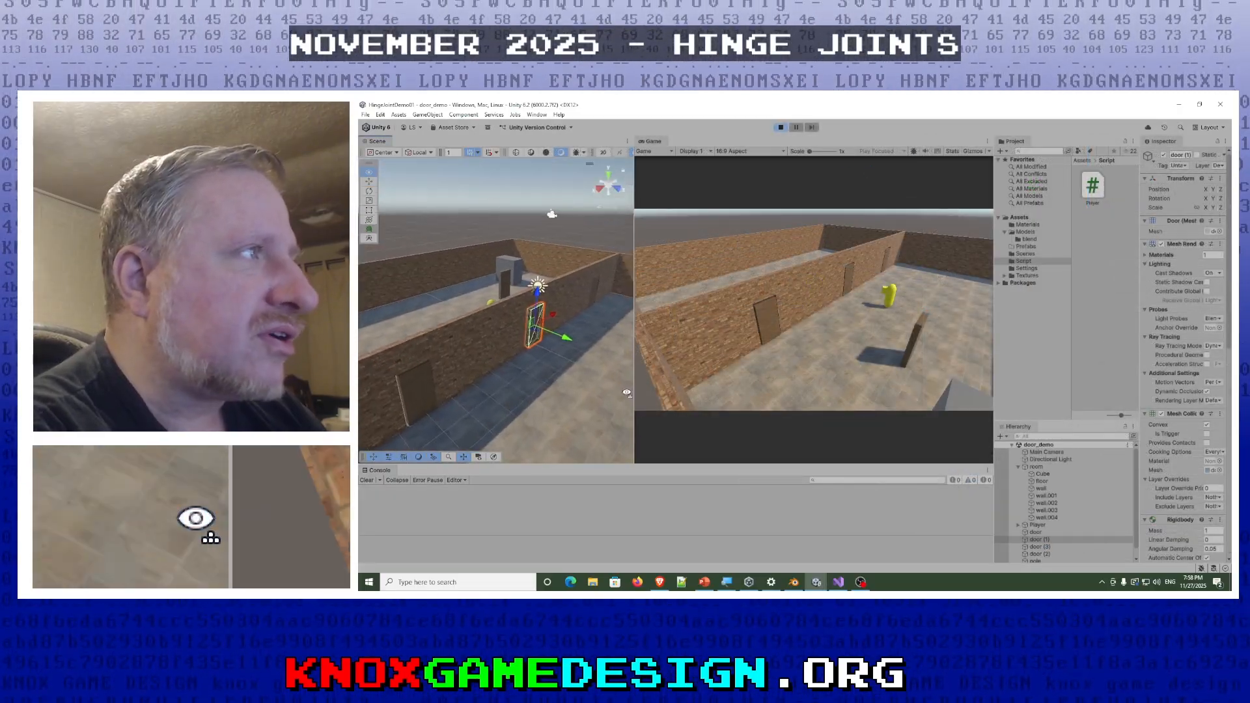
right_drag(448, 258, 445, 284)
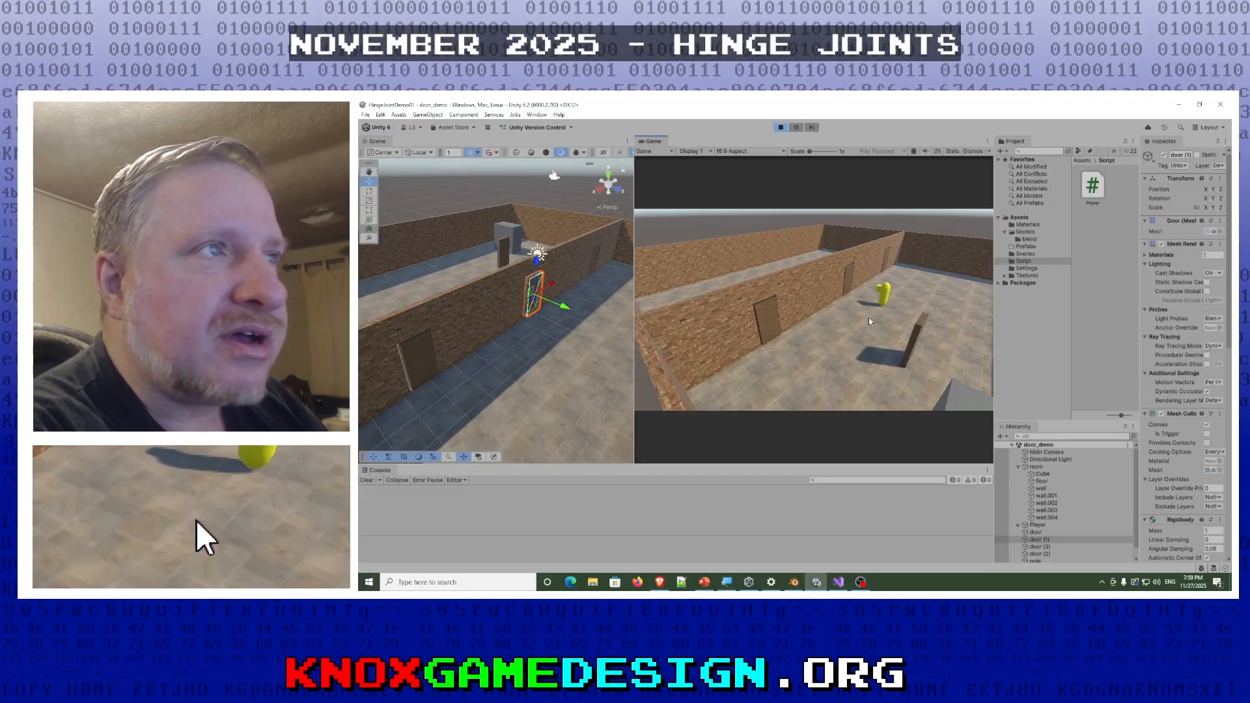
- Walk the player out through the middle door and back into the room through the door nearest the game camera
key(w)
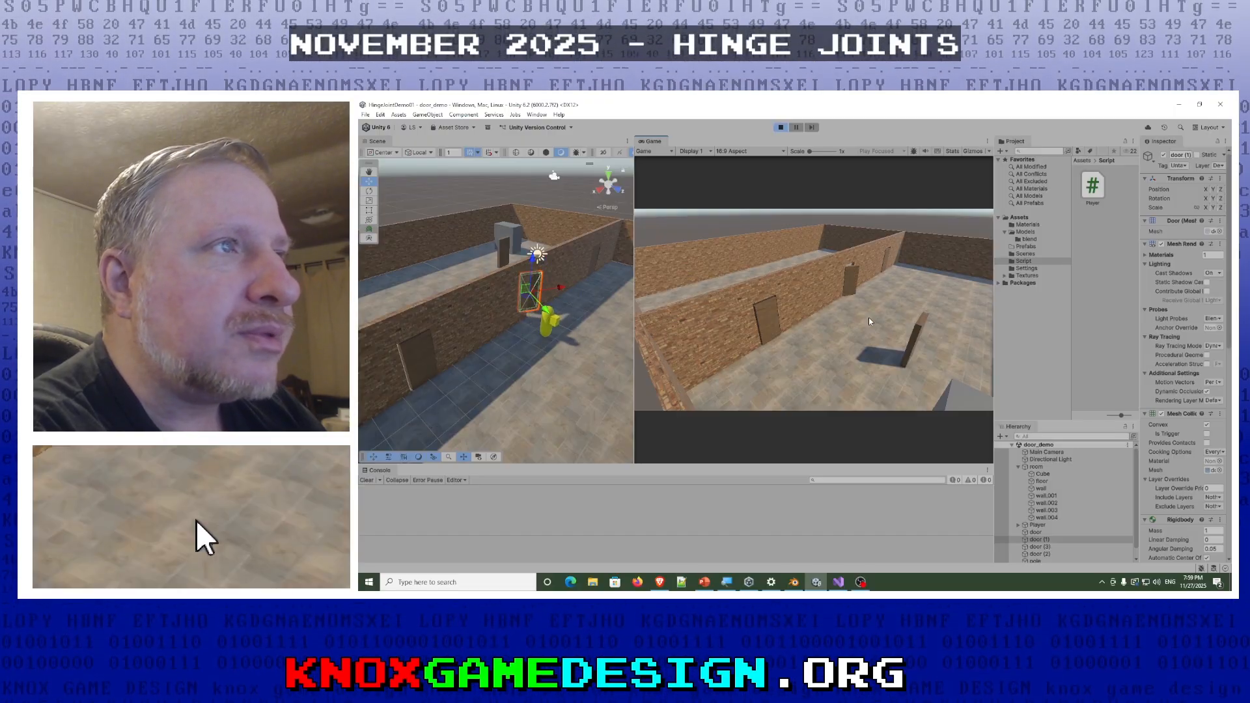
key(w)
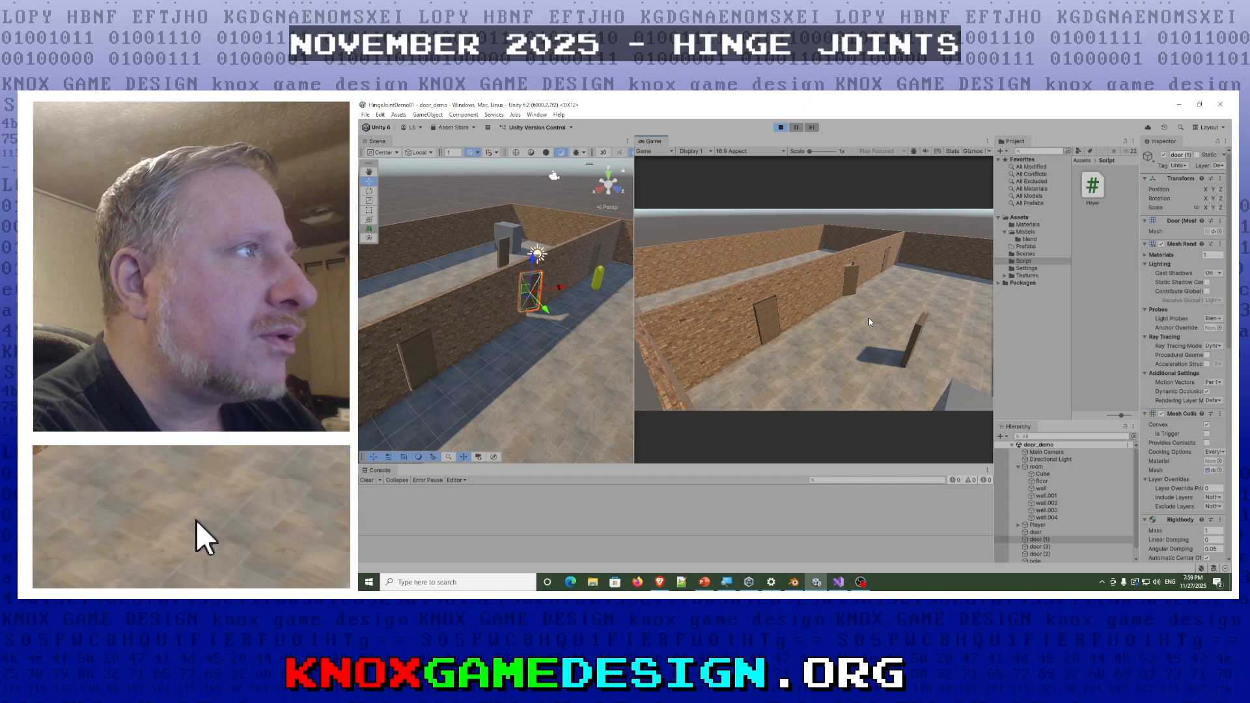
key(w)
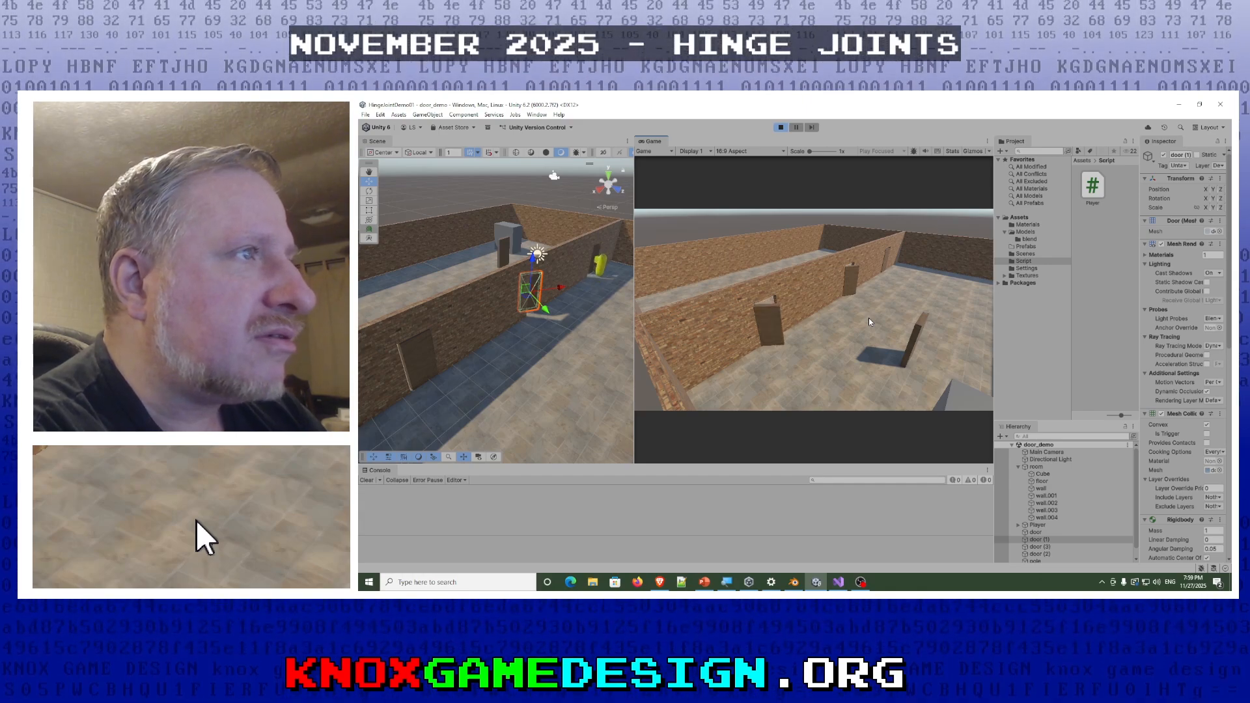
key(w)
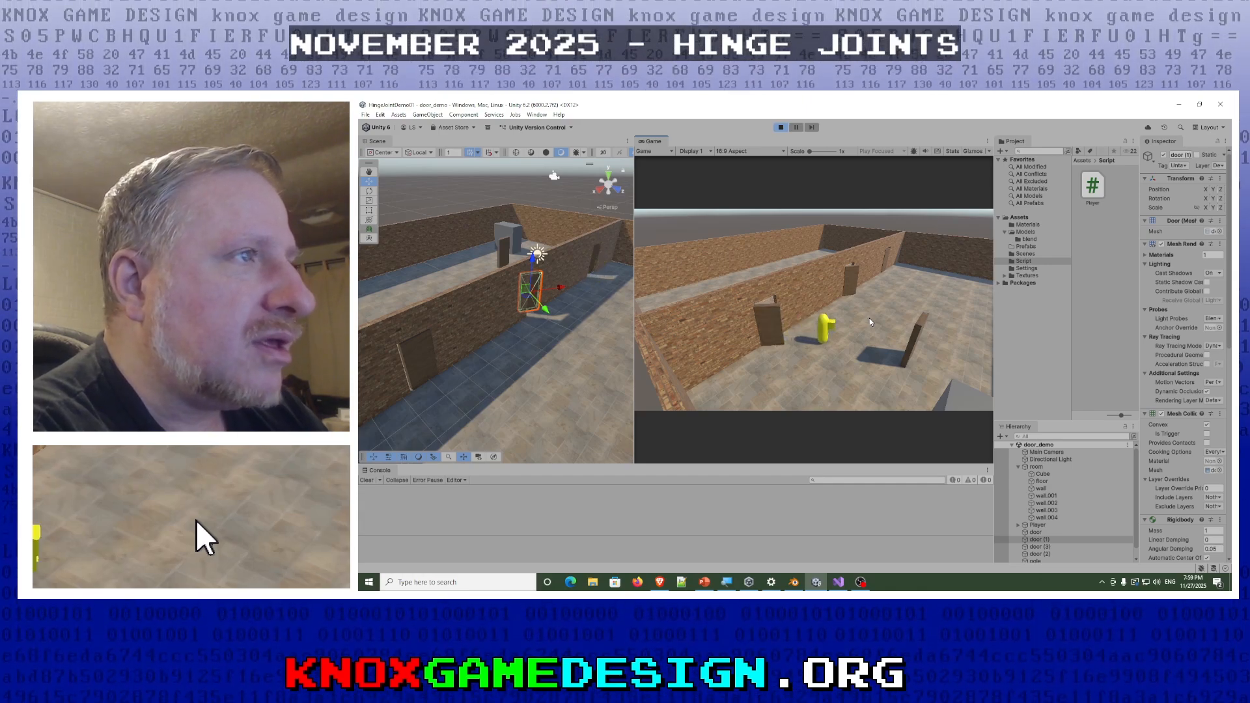
- Turn the player around, walk out through the nearest door, follow the outer wall and re-enter through the farthest door
key(d)
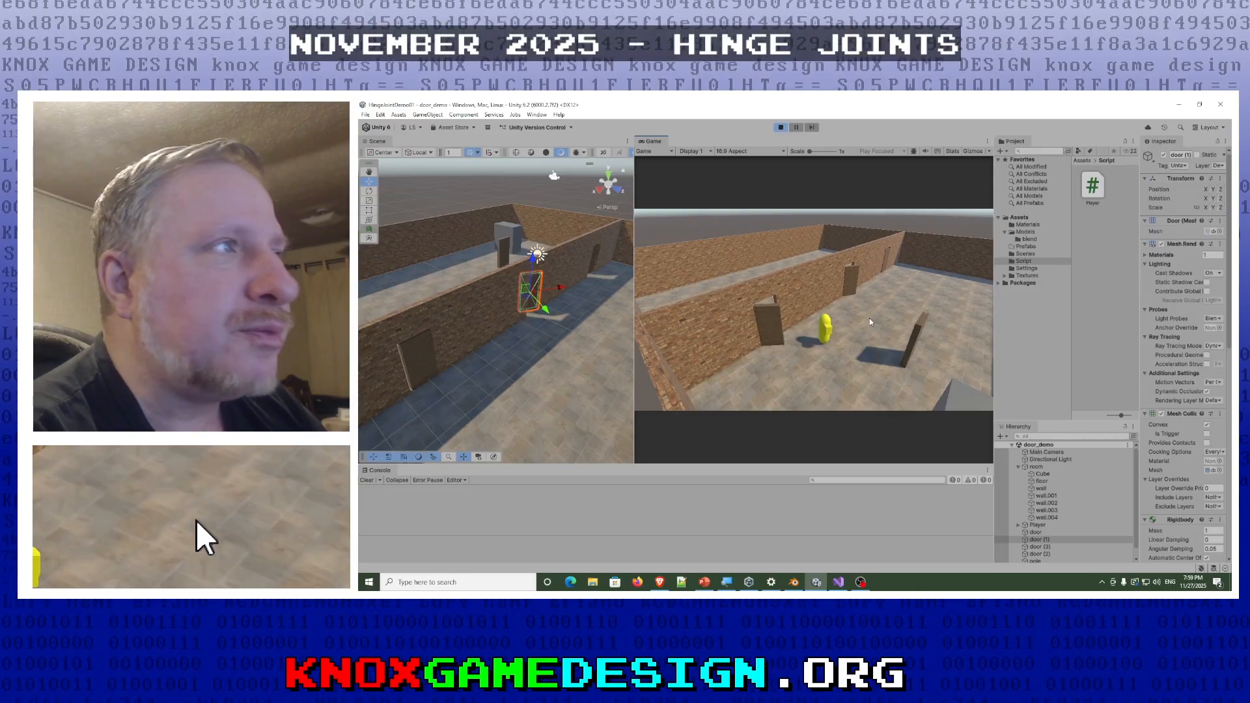
key(w)
key(w)
key(d)
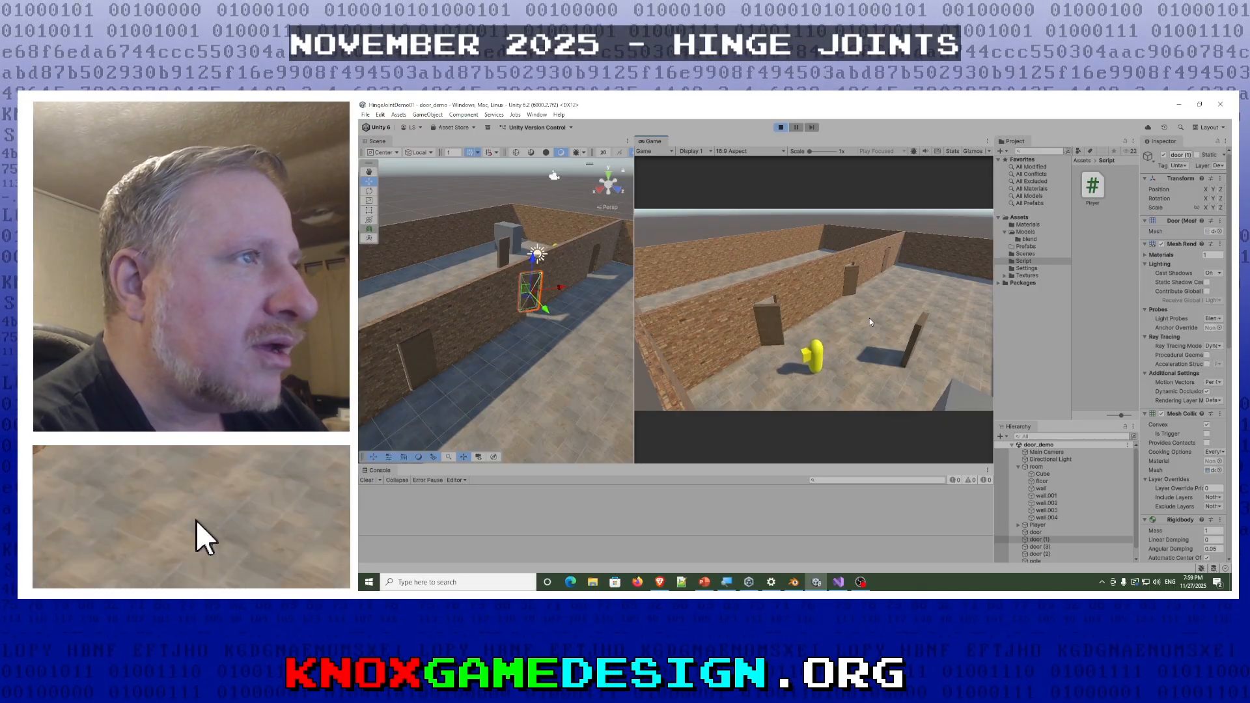
key(w)
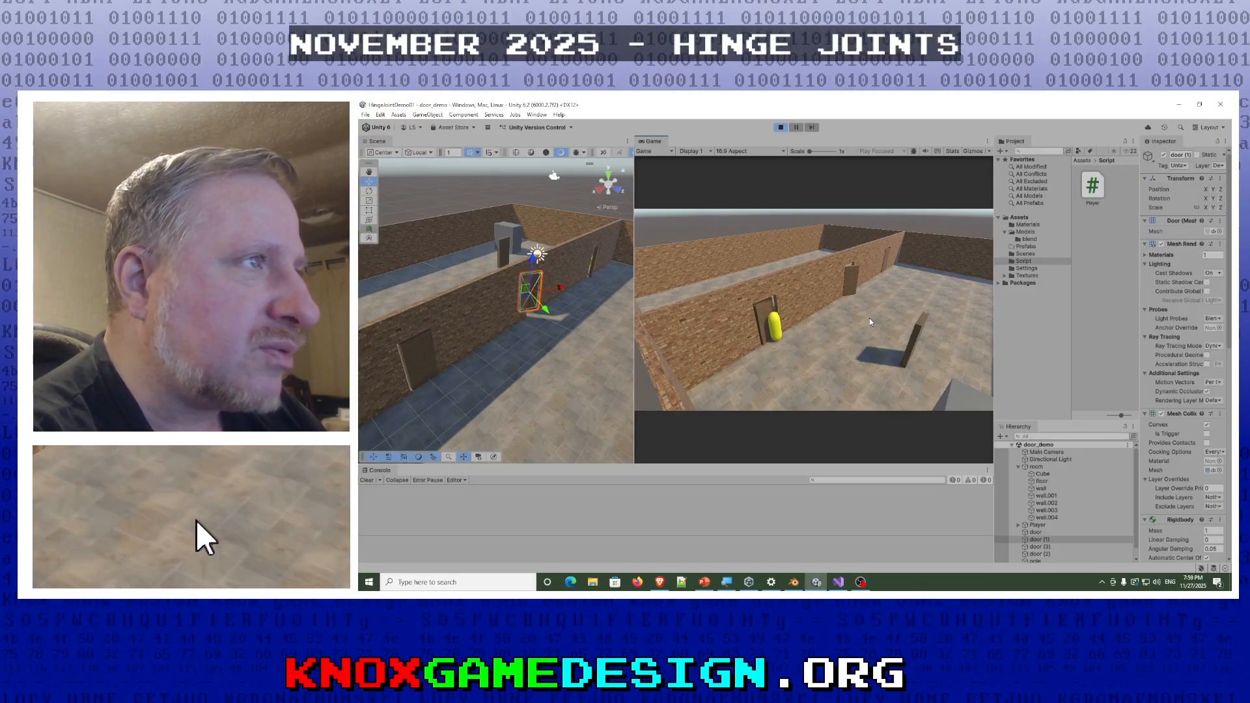
key(w)
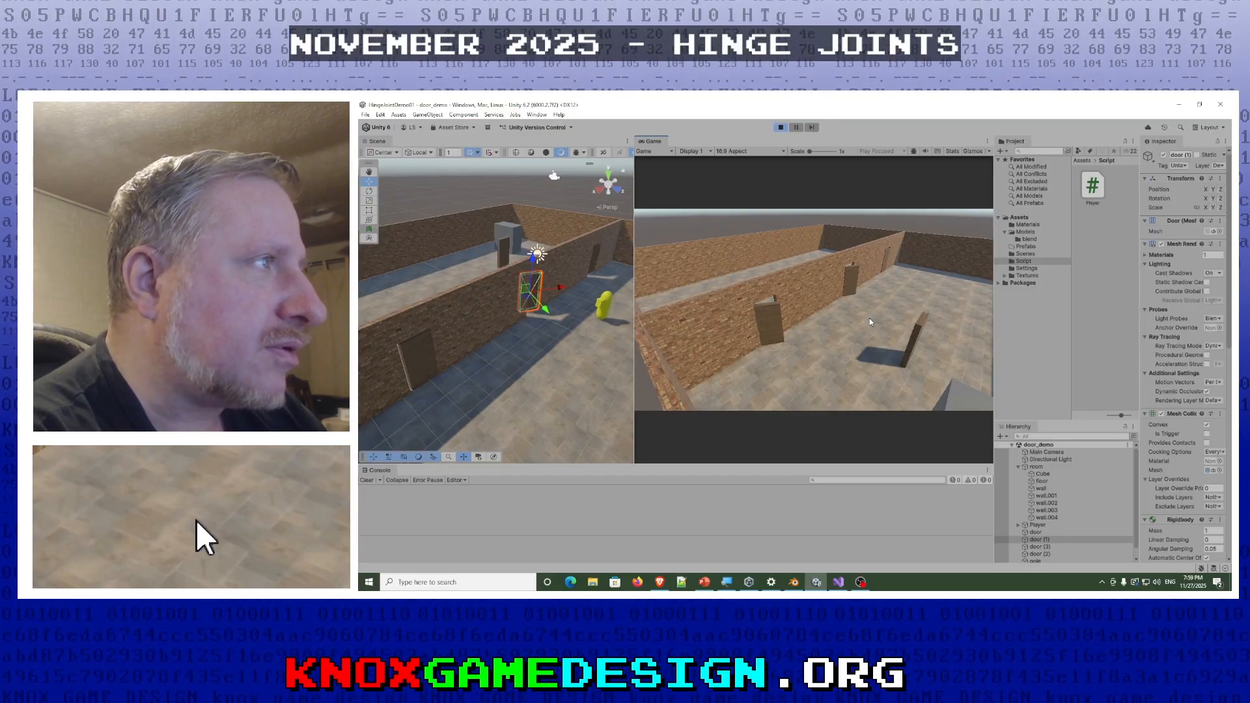
key(w)
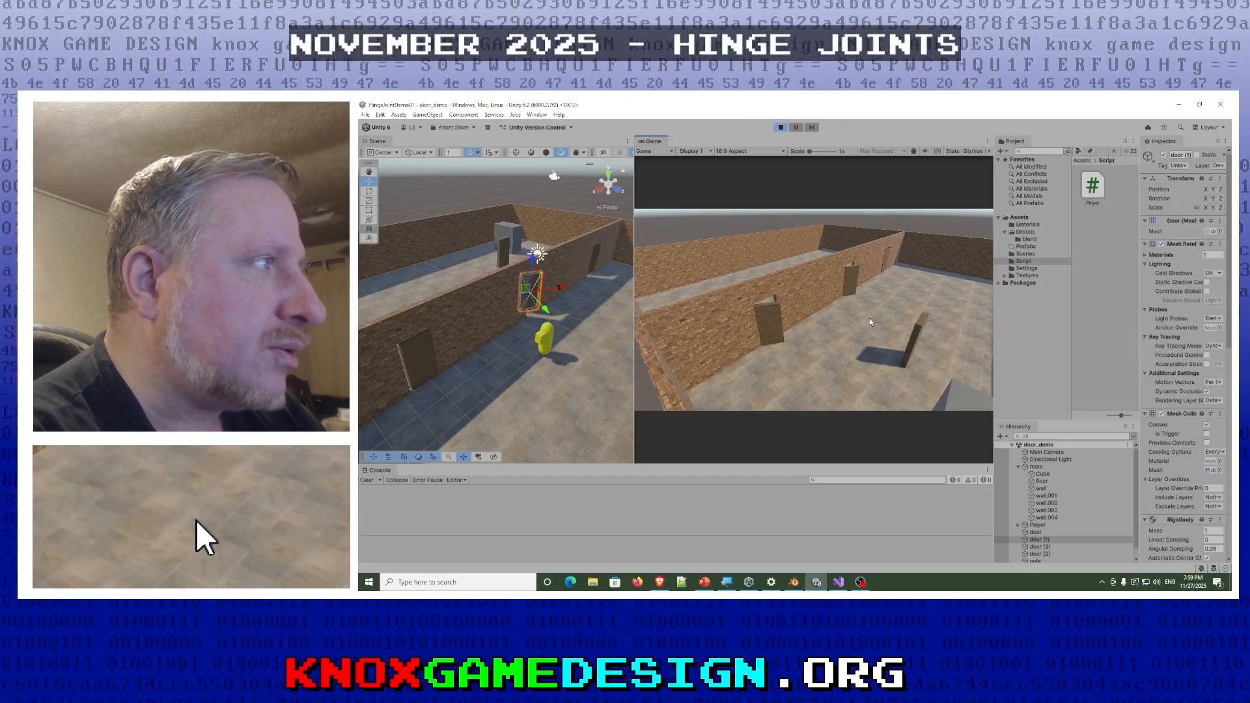
key(w)
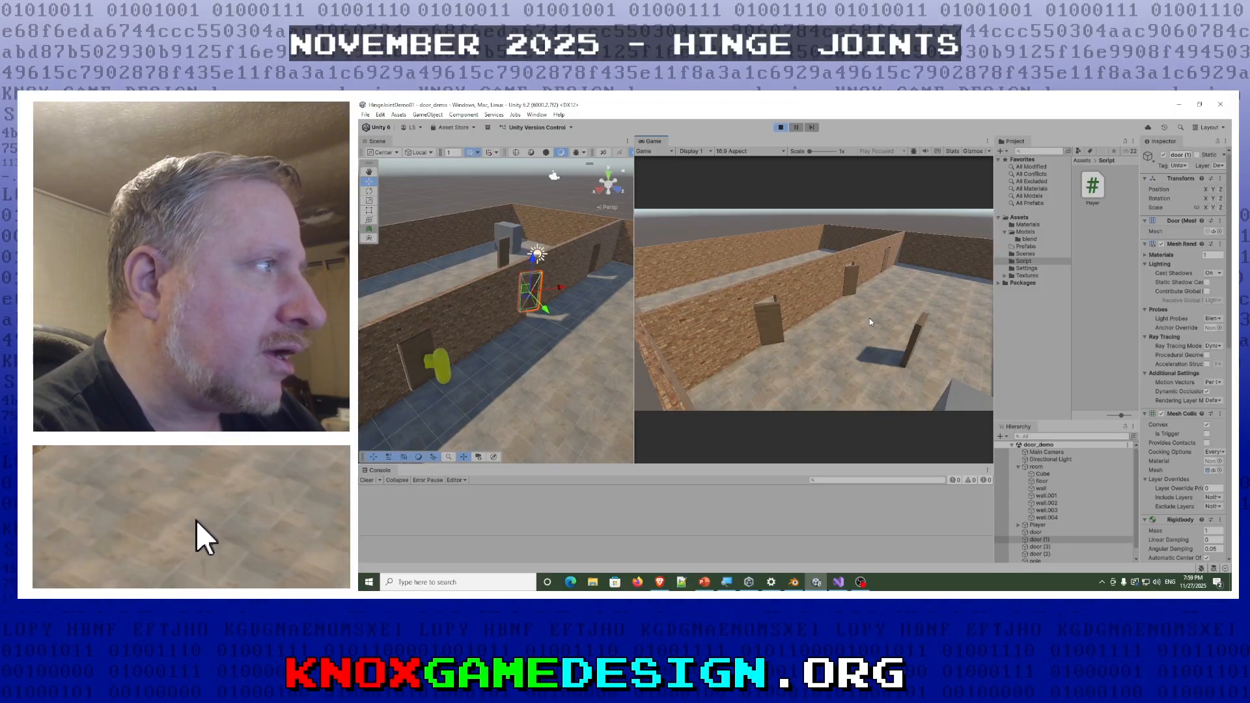
key(w)
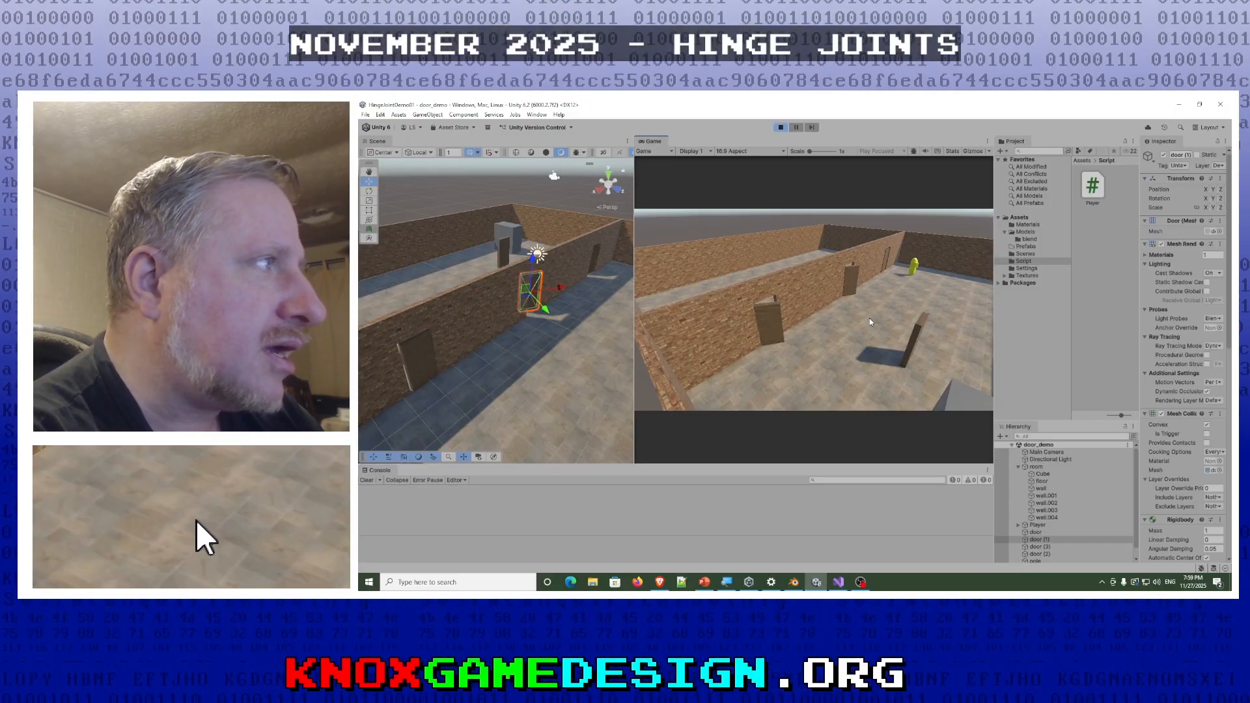
- Walk the player out and back in through the middle door, ending near the free-standing door
key(w)
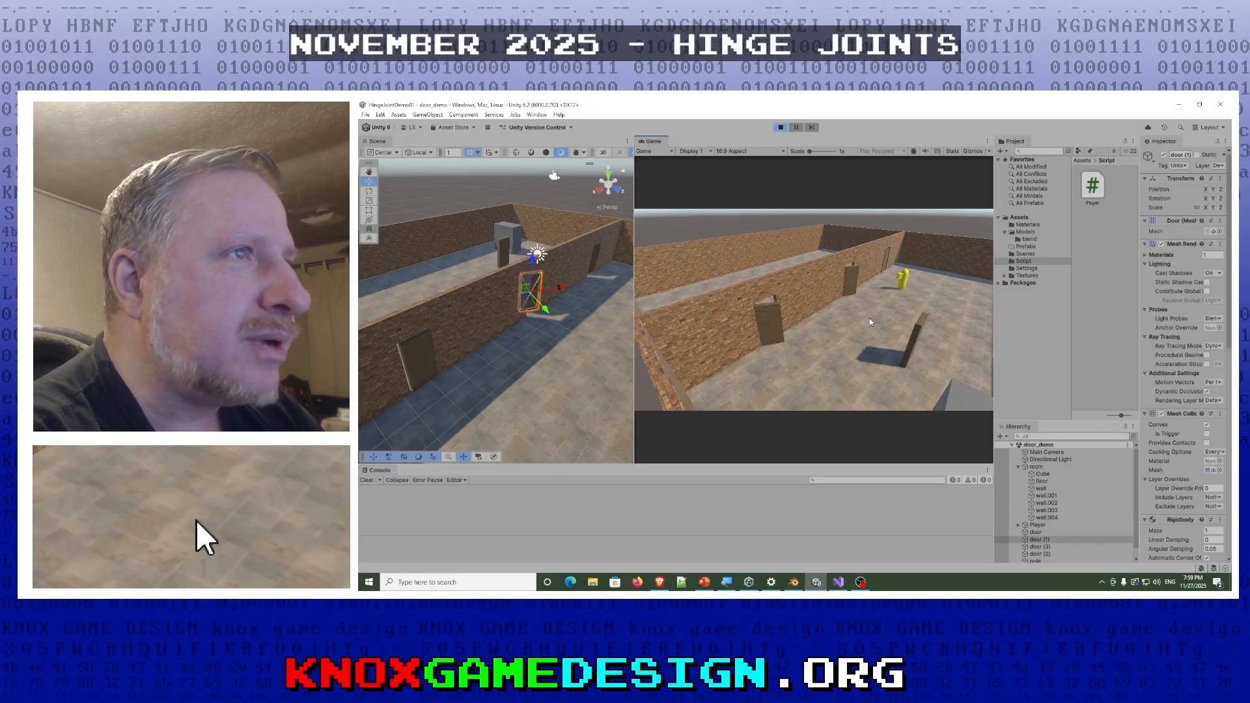
key(w)
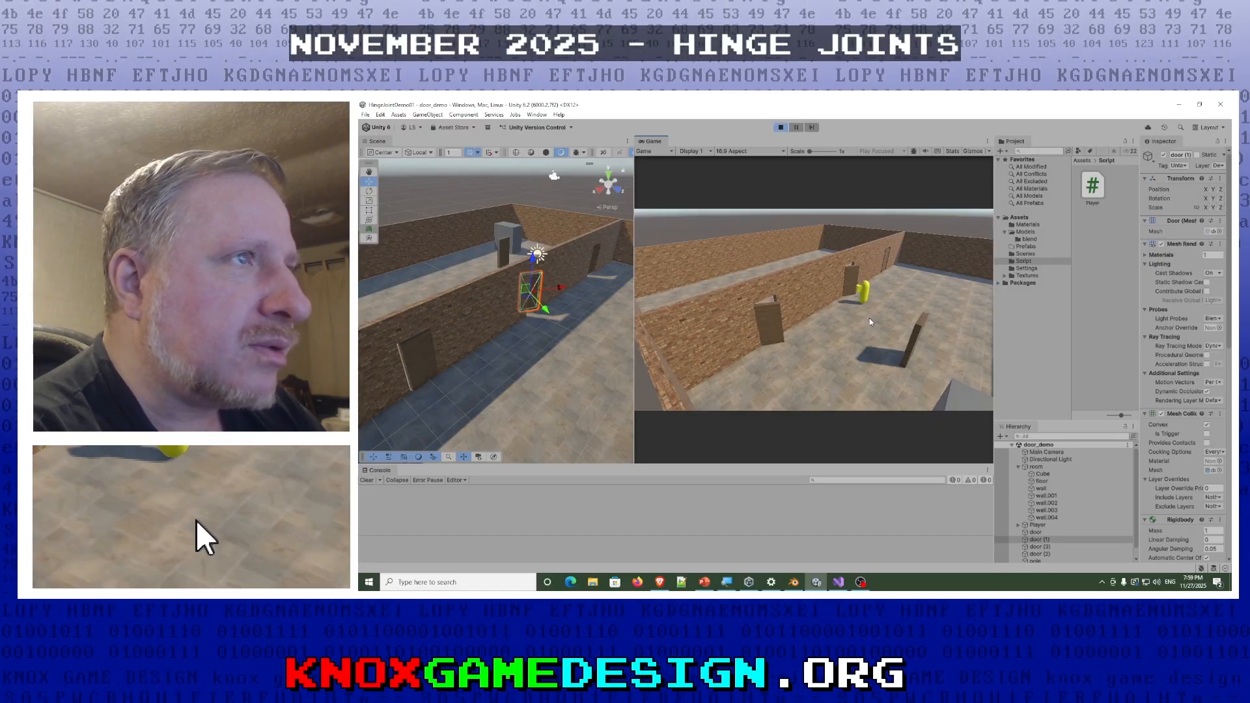
key(w)
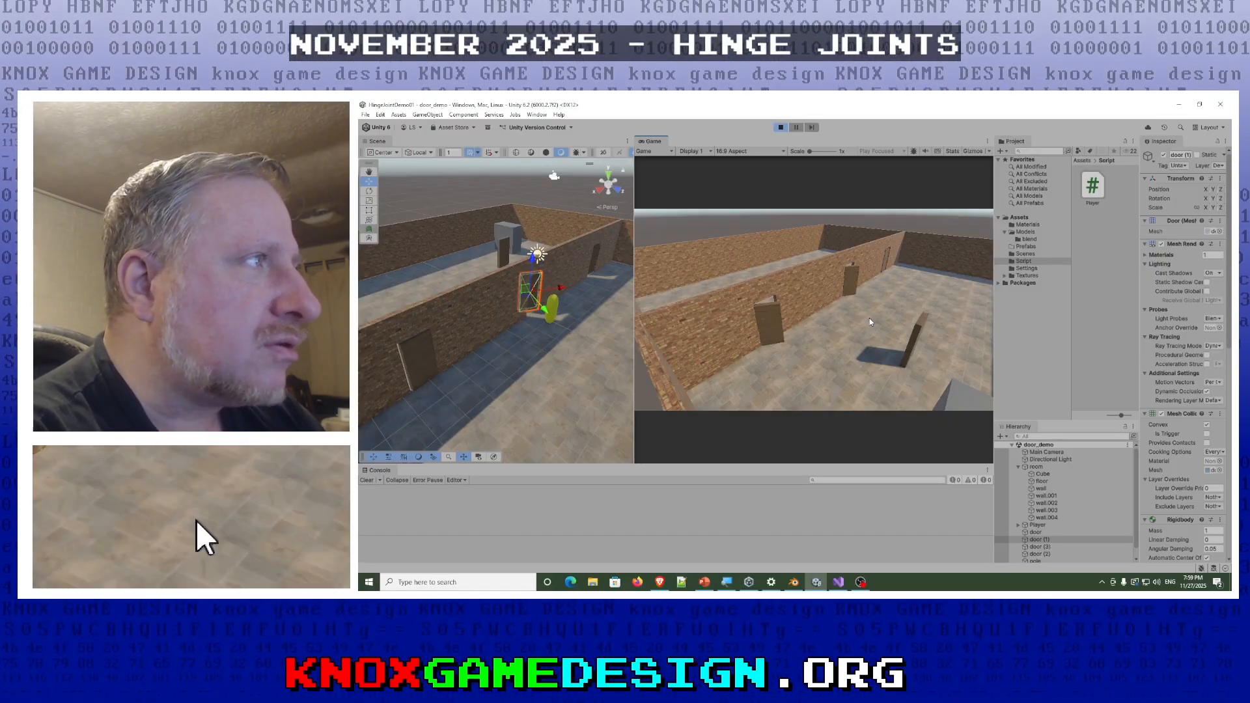
key(w)
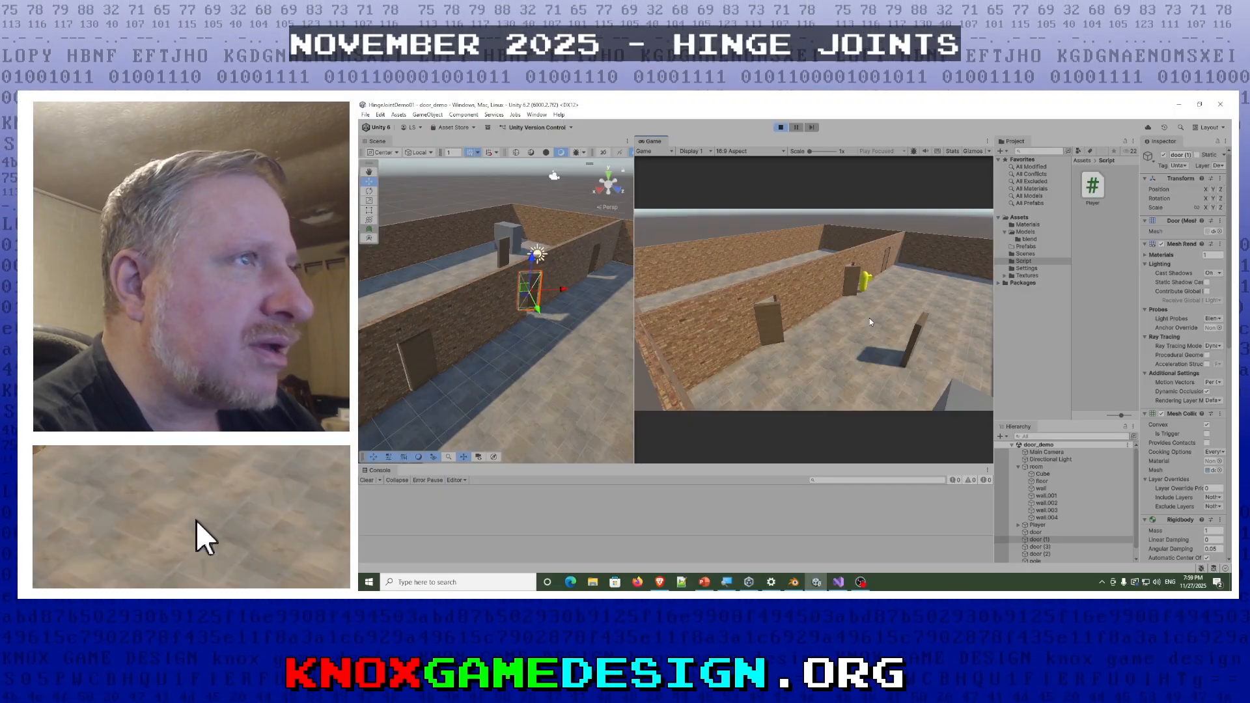
key(w)
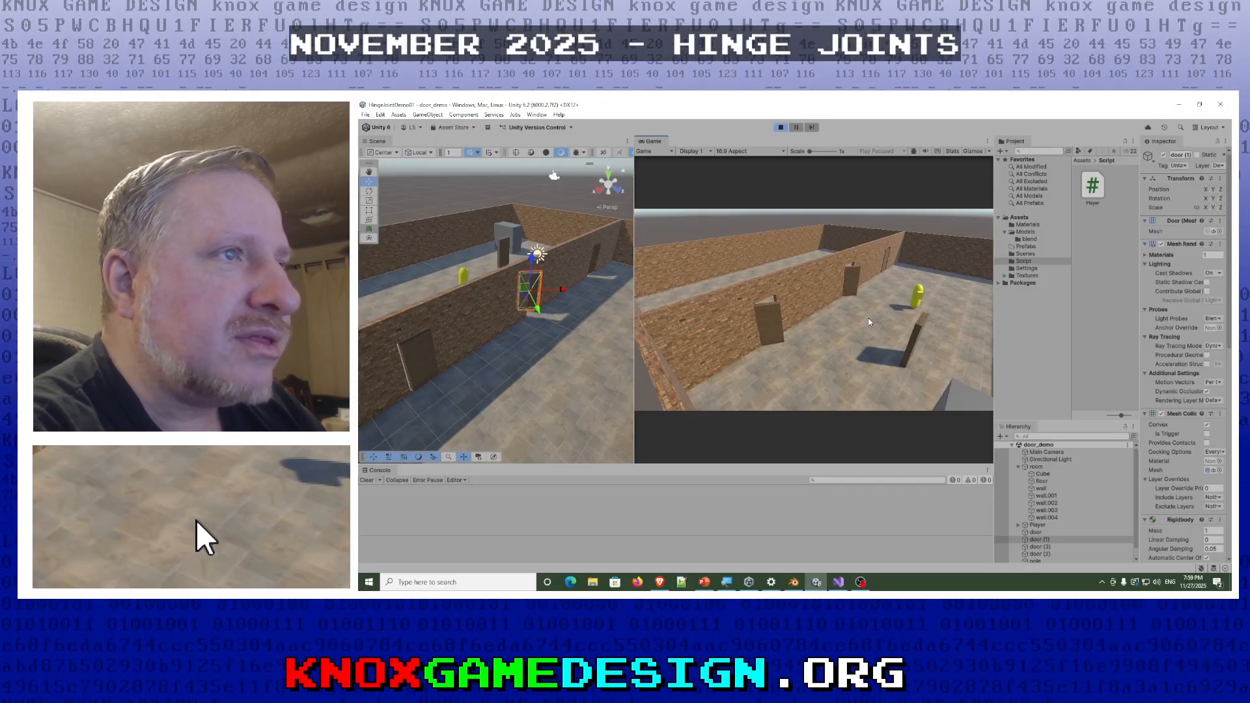
- View the free-standing door up close in the scene and push it around its hinge with the player
right_drag(442, 261, 816, 252)
key(w)
key(w)
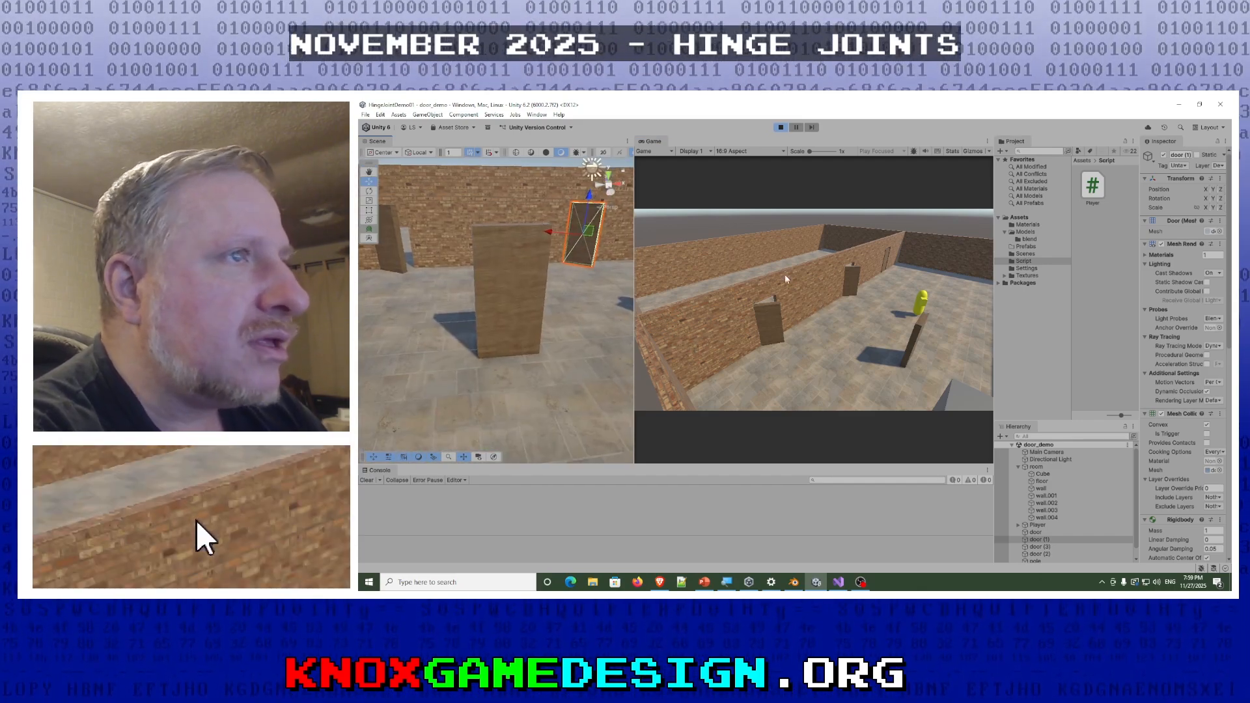
click(897, 268)
key(w)
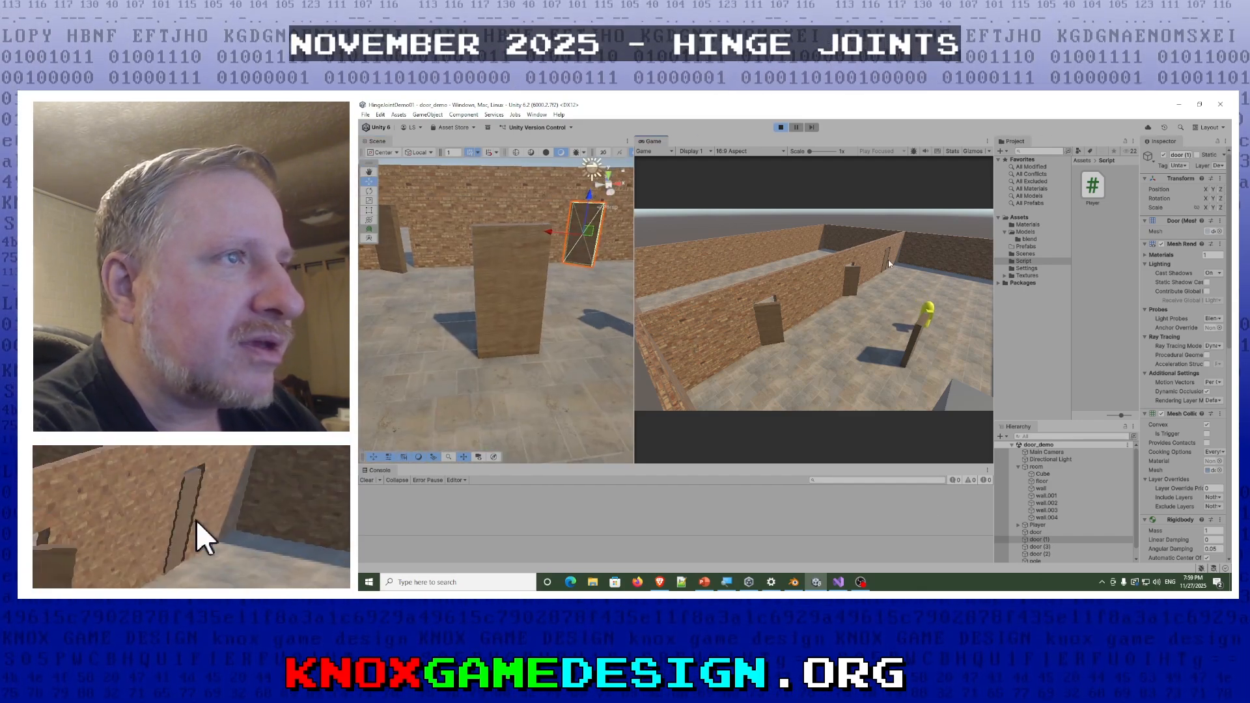
key(w)
key(d)
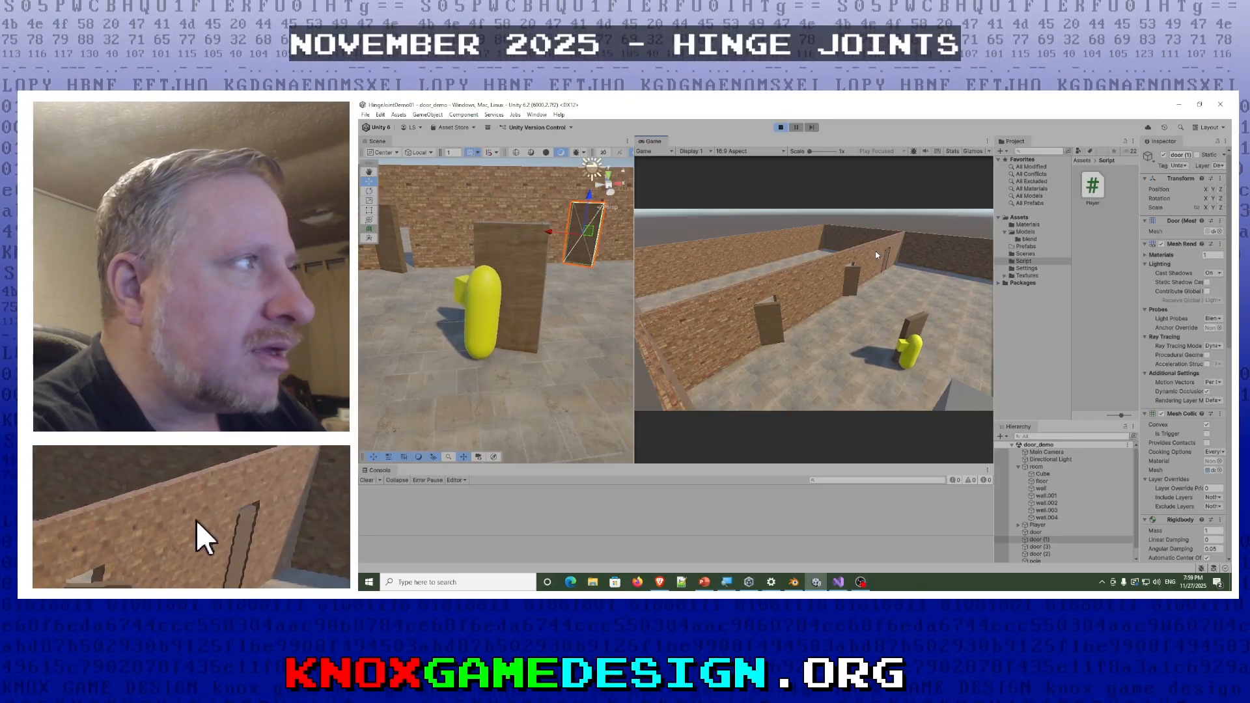
key(d)
key(w)
key(d)
key(w)
- Circle the player around the free-standing door and push it from its other side
key(w)
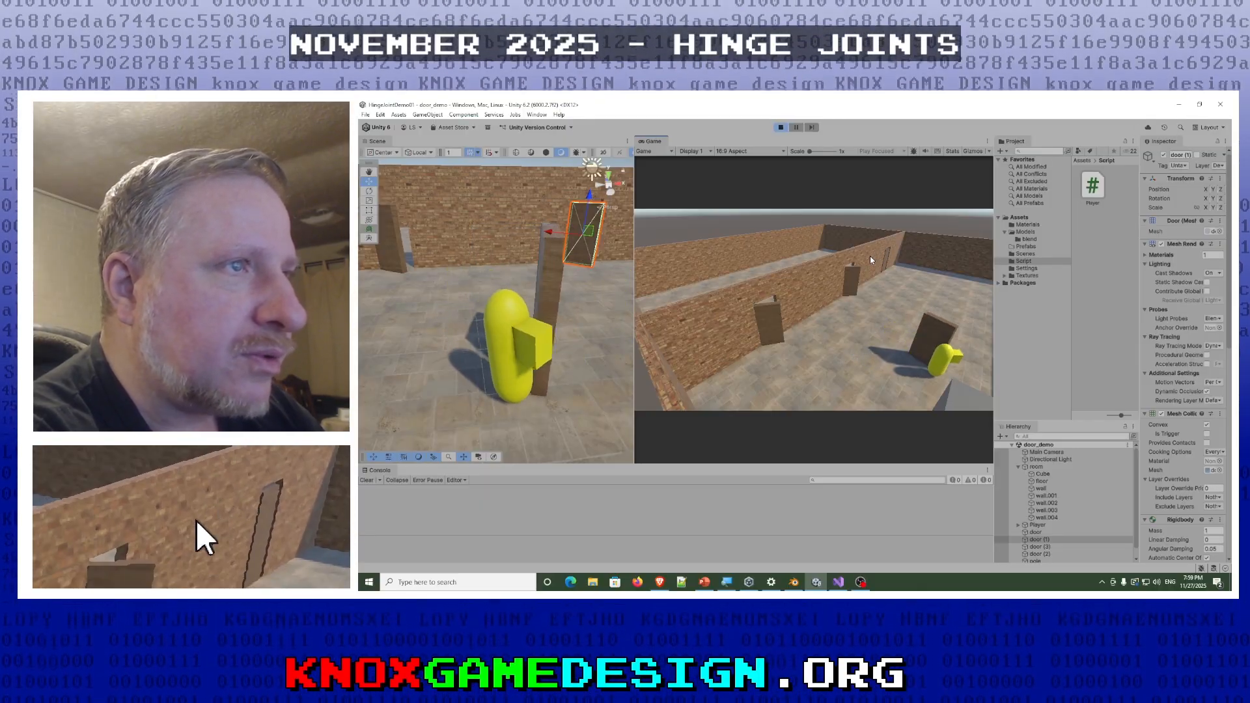
key(a)
key(w)
key(w)
key(a)
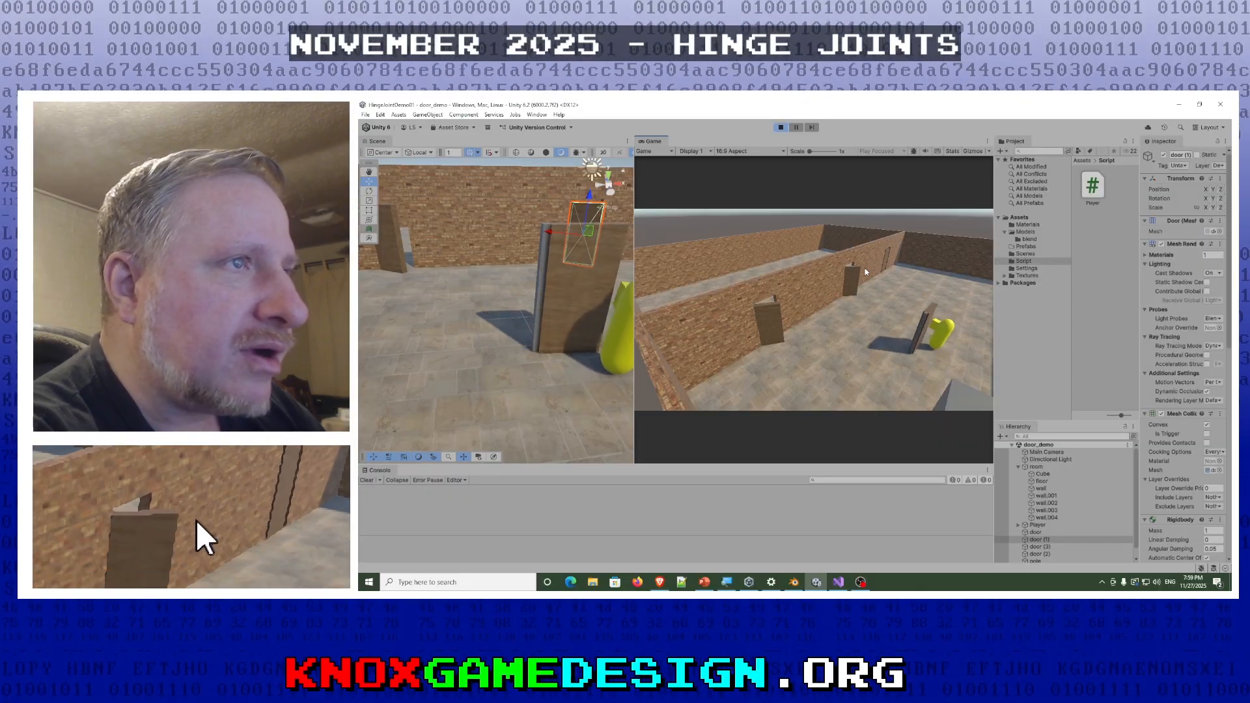
key(w)
key(w)
key(a)
key(w)
key(w)
key(a)
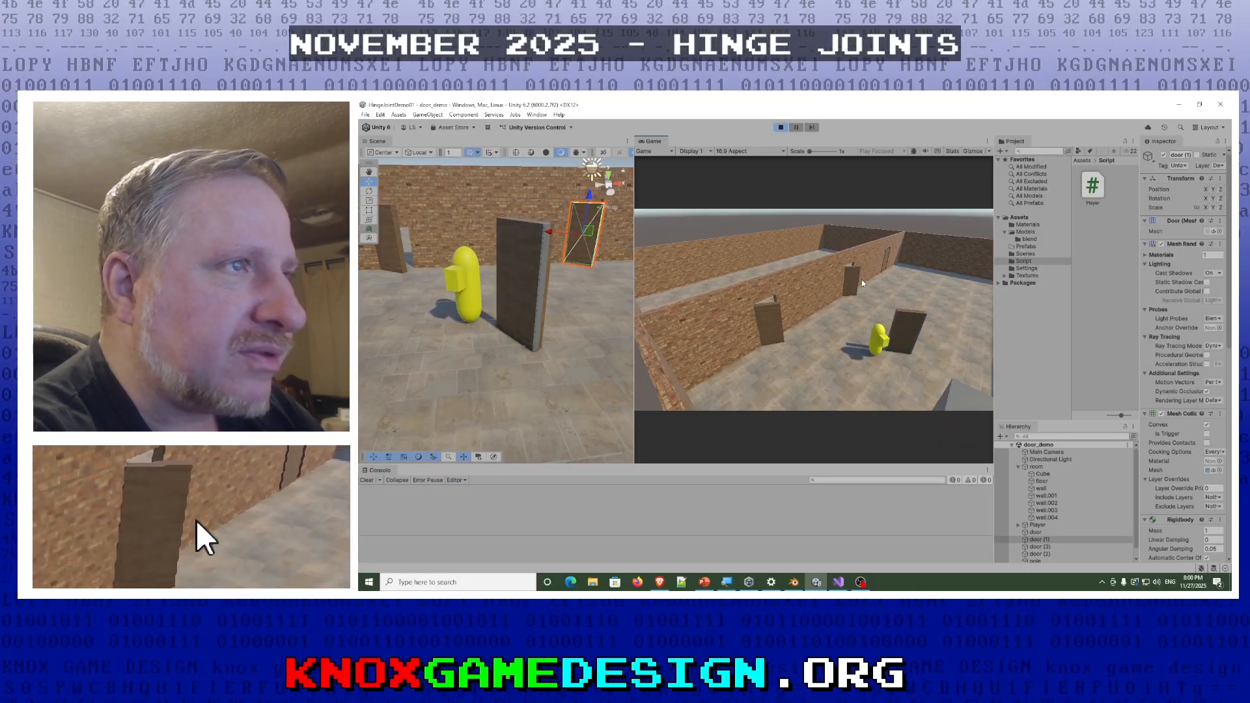
key(w)
key(w)
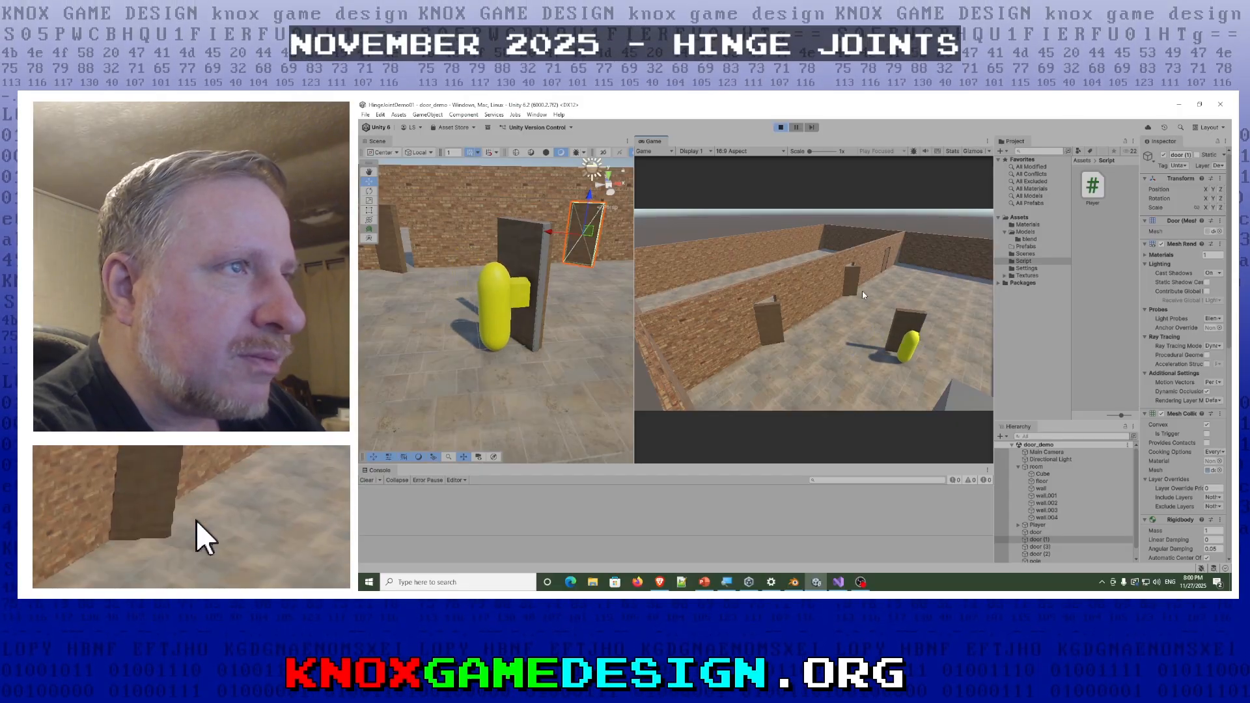
key(w)
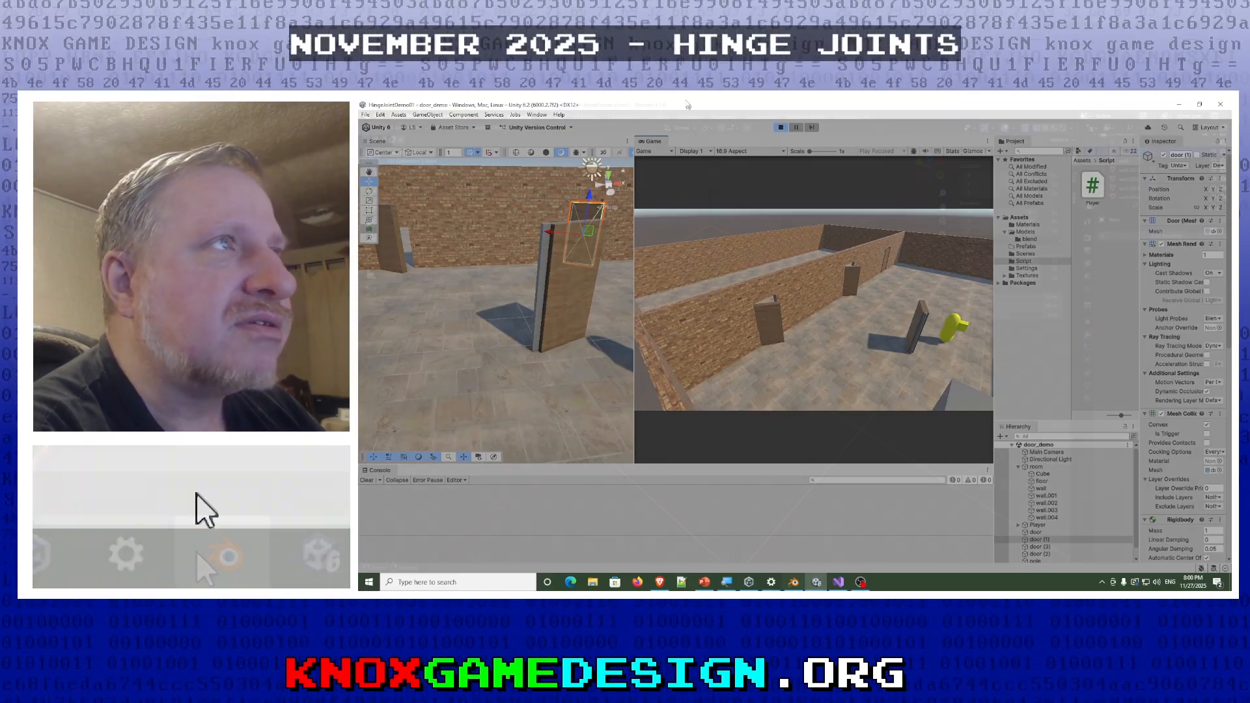
- Switch to Blender and select the dividing wall with the door openings in the room model
click(794, 582)
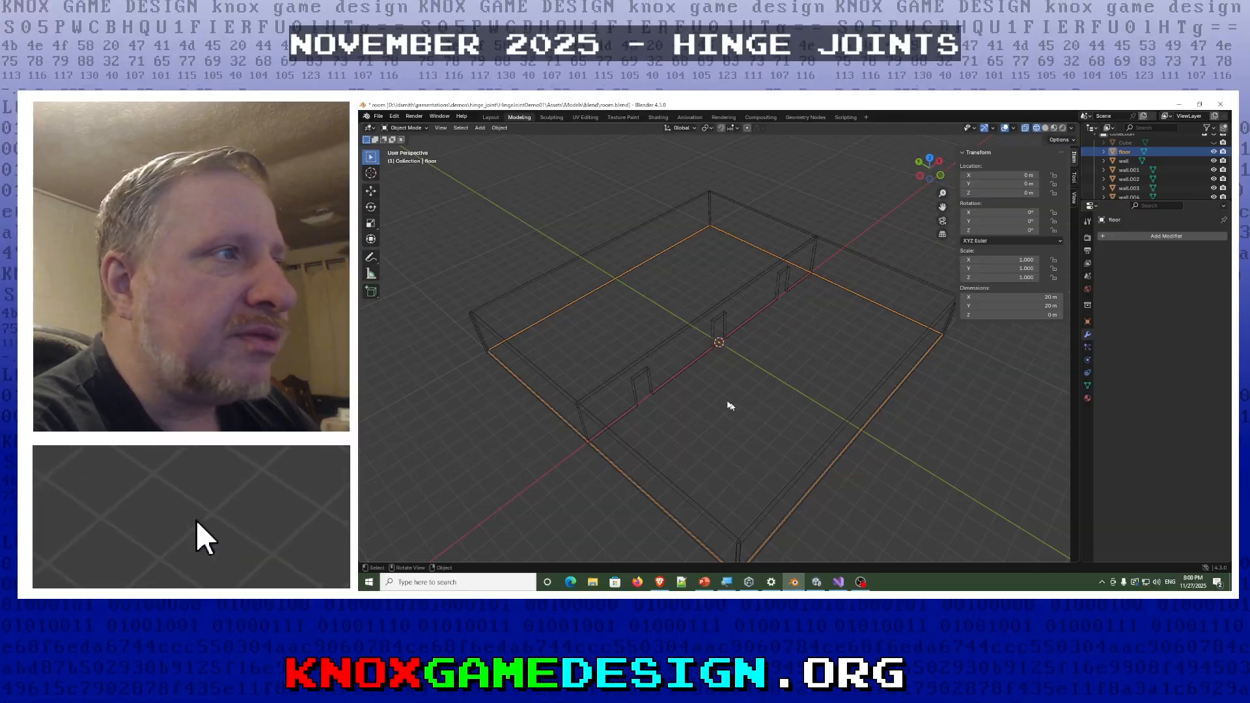
click(656, 363)
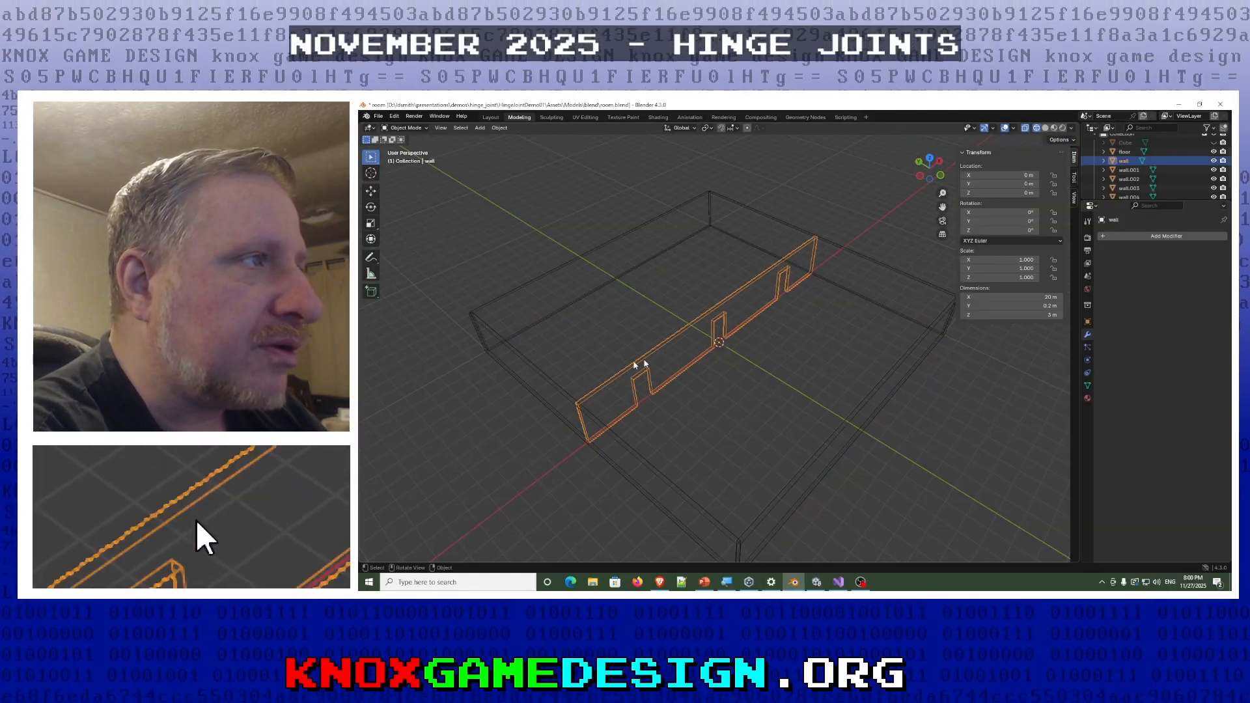
- Reselect the dividing wall and examine its mesh and door openings, switching between Edit Mode and Object Mode
right_click(658, 405)
click(740, 410)
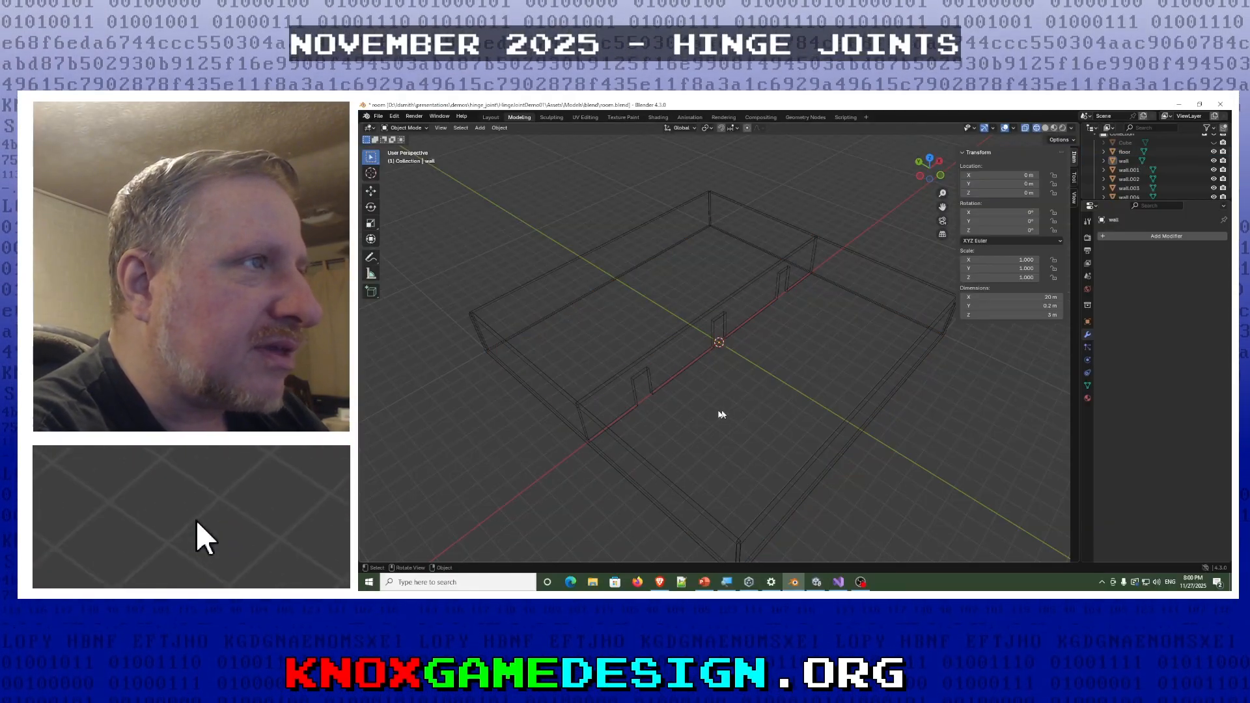
click(677, 338)
key(Tab)
key(Tab)
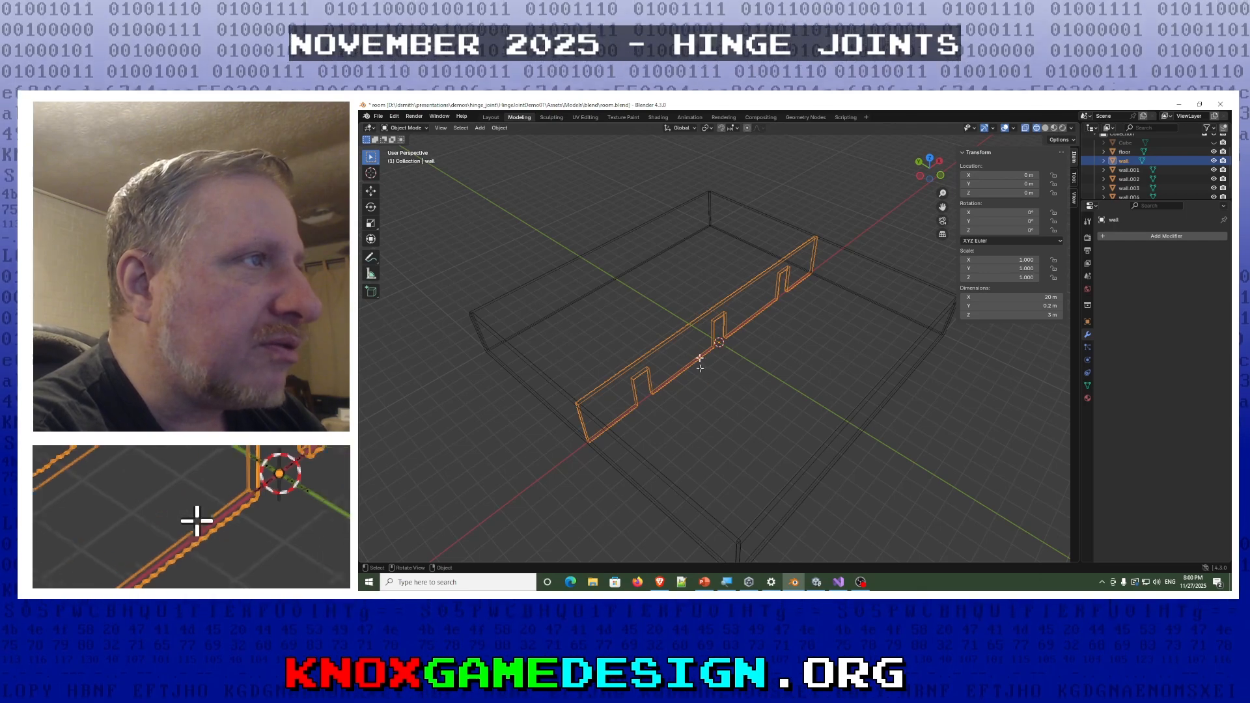
key(Tab)
key(Tab)
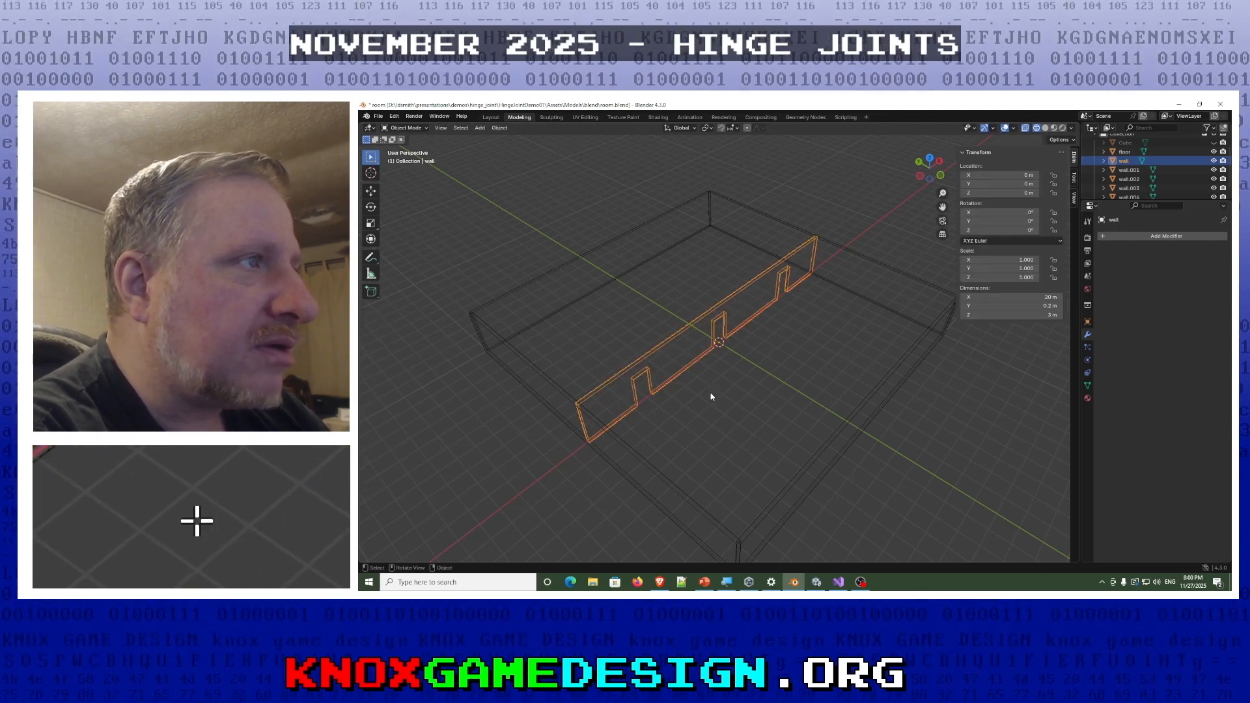
middle_drag(703, 377, 623, 407)
key(Tab)
right_click(622, 406)
key(Tab)
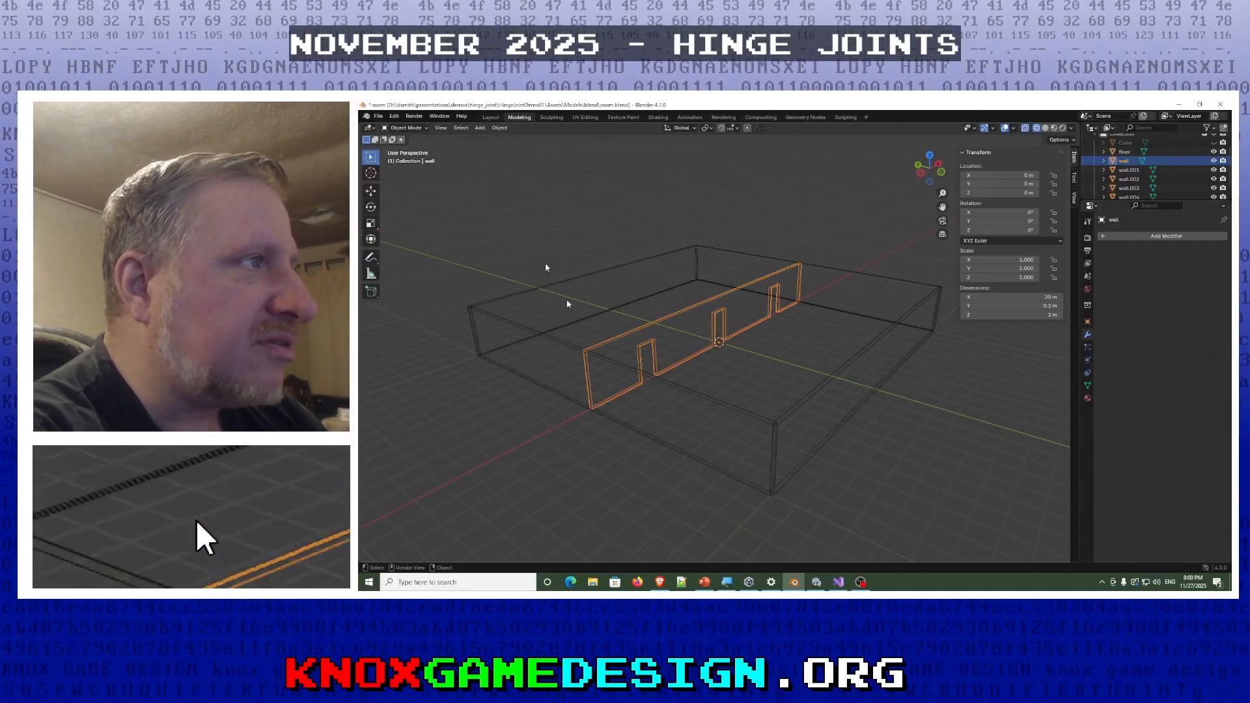
- Set the viewport to solid shading and view the dividing wall's doorways up close
click(546, 382)
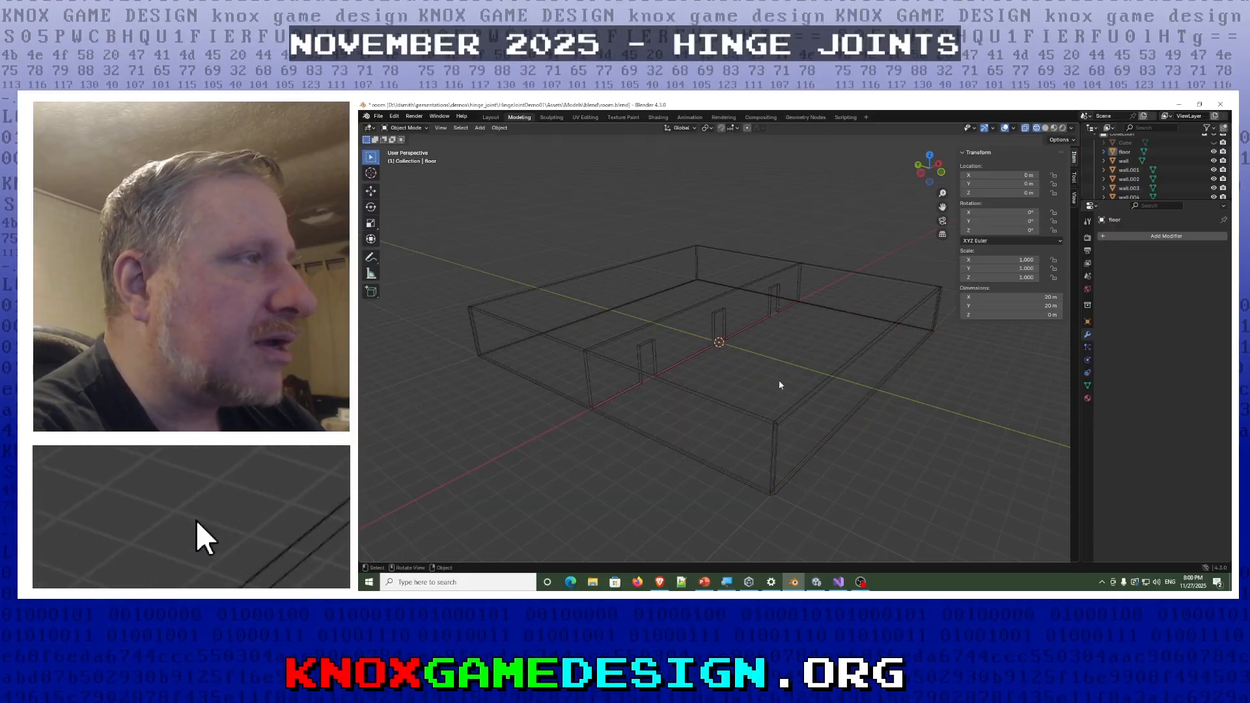
key(z)
click(840, 362)
mouse_move(773, 413)
middle_down()
mouse_move(729, 430)
mouse_move(668, 420)
mouse_move(678, 397)
mouse_move(757, 402)
mouse_move(778, 417)
mouse_move(766, 427)
mouse_move(780, 391)
middle_up()
scroll(760, 417, up, 6)
scroll(759, 417, down, 3)
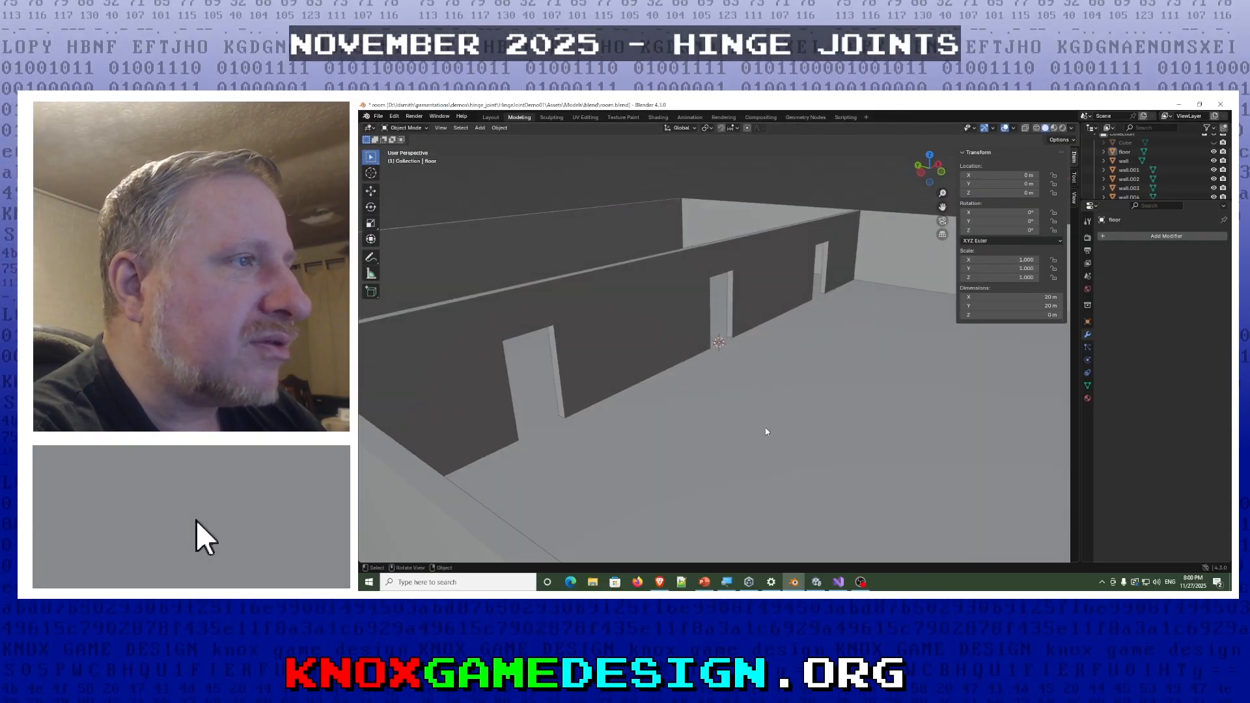
- Set the viewport to material preview and view the textured room with the dividing wall selected
key(z)
click(759, 482)
mouse_move(757, 482)
middle_down()
mouse_move(825, 407)
mouse_move(1001, 411)
middle_up()
middle_drag(1013, 405, 769, 431)
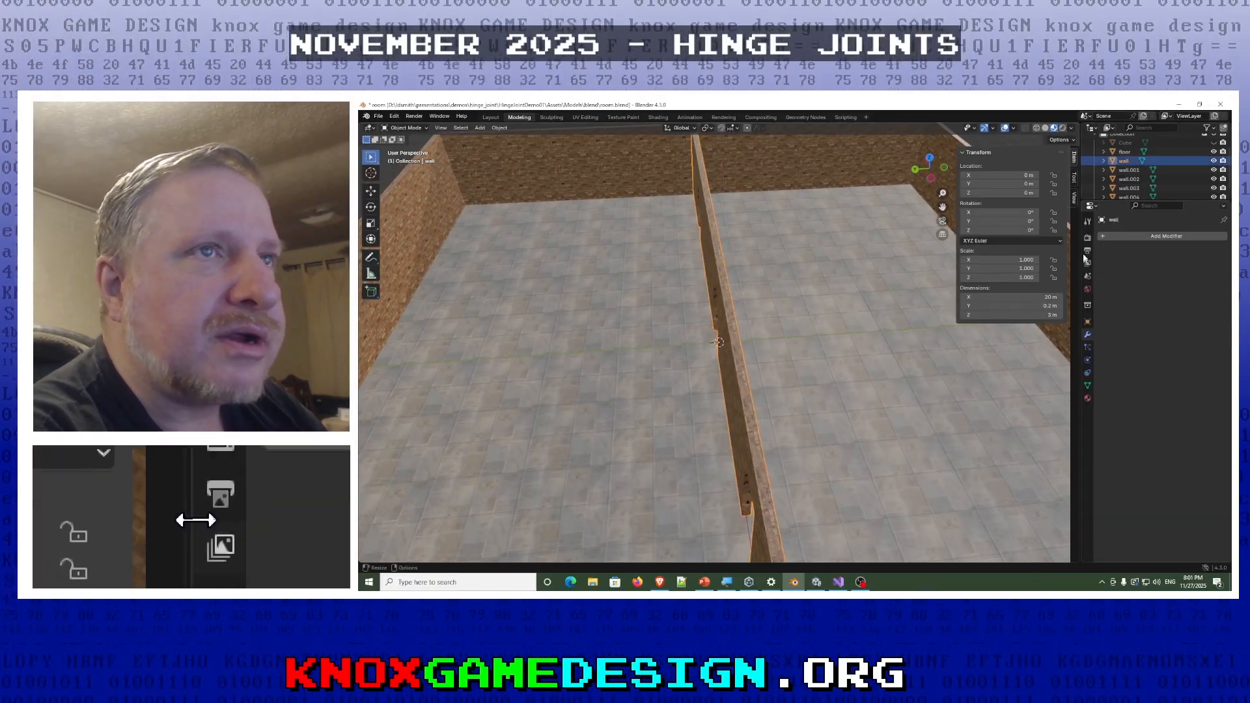
click(1104, 239)
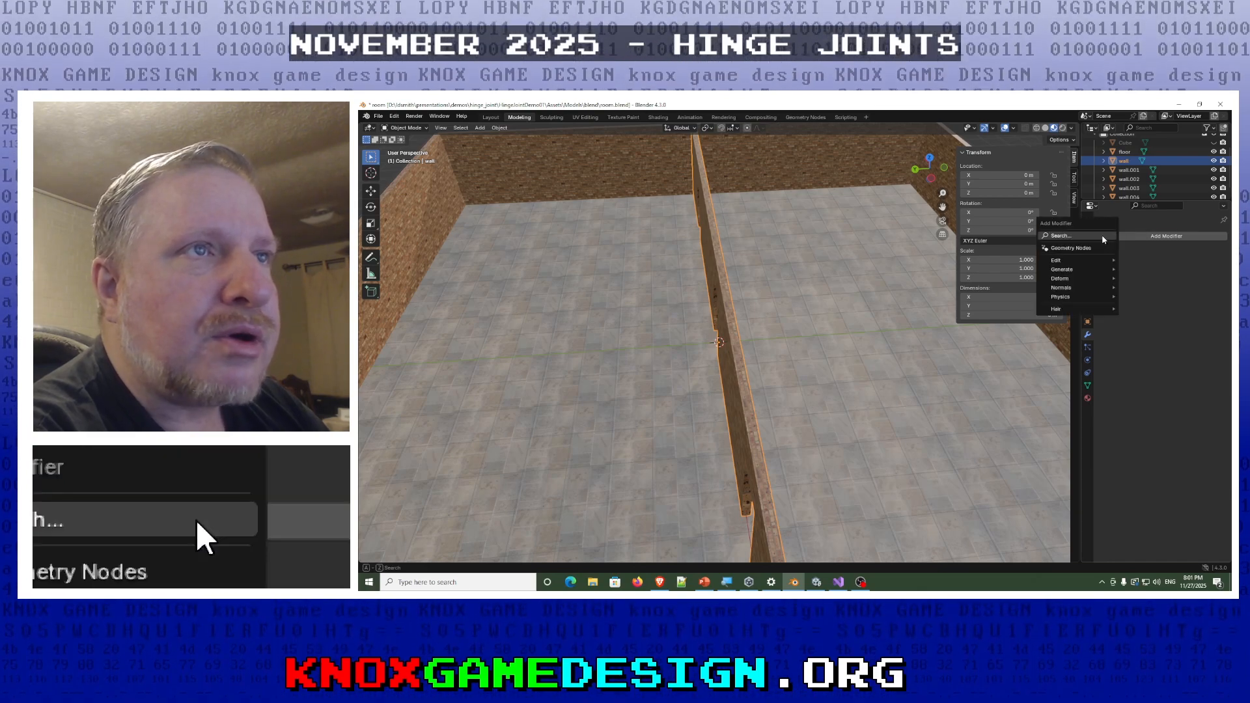
mouse_move(1074, 278)
click(1137, 351)
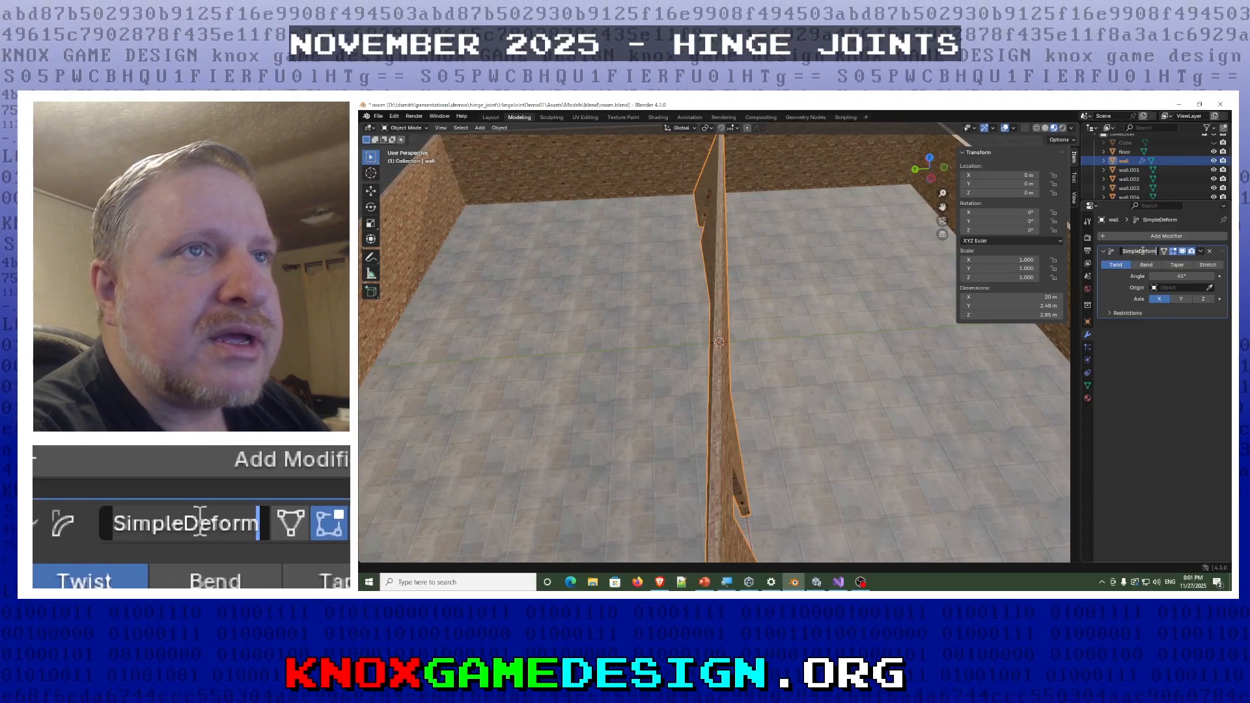
- Add a Boolean modifier with the Difference operation to the dividing wall and remove its SimpleDeform modifier
click(1105, 239)
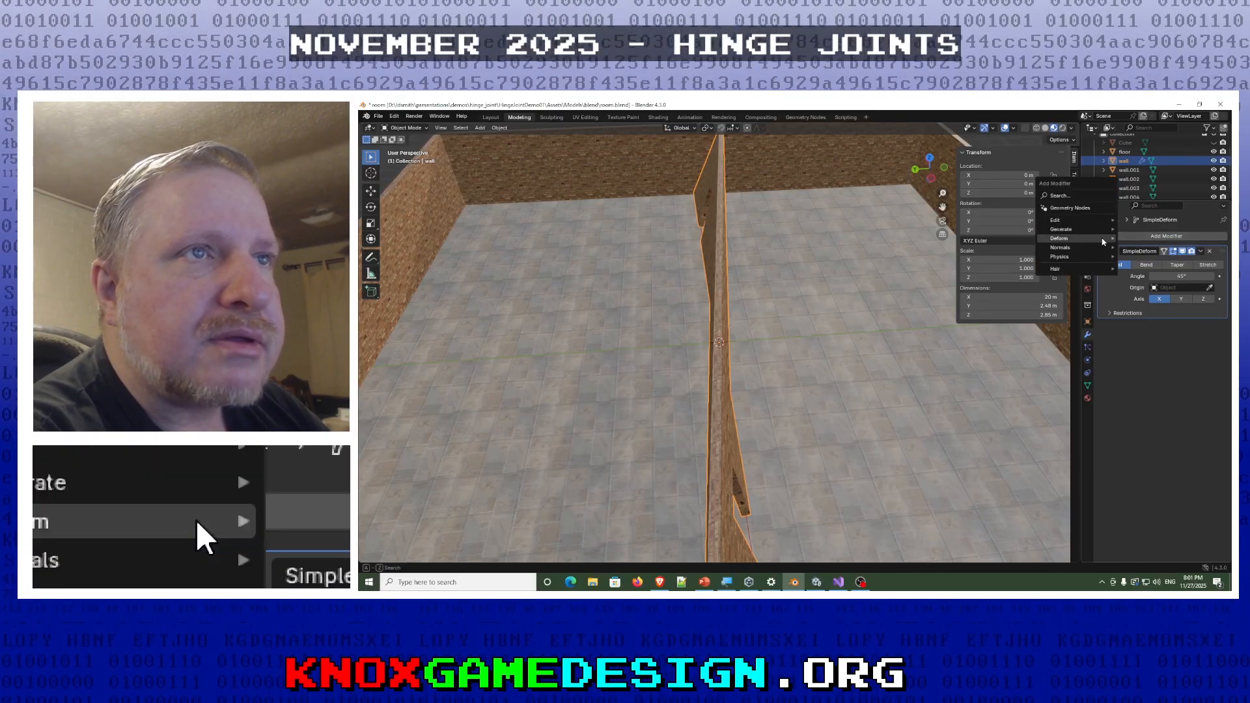
mouse_move(1091, 229)
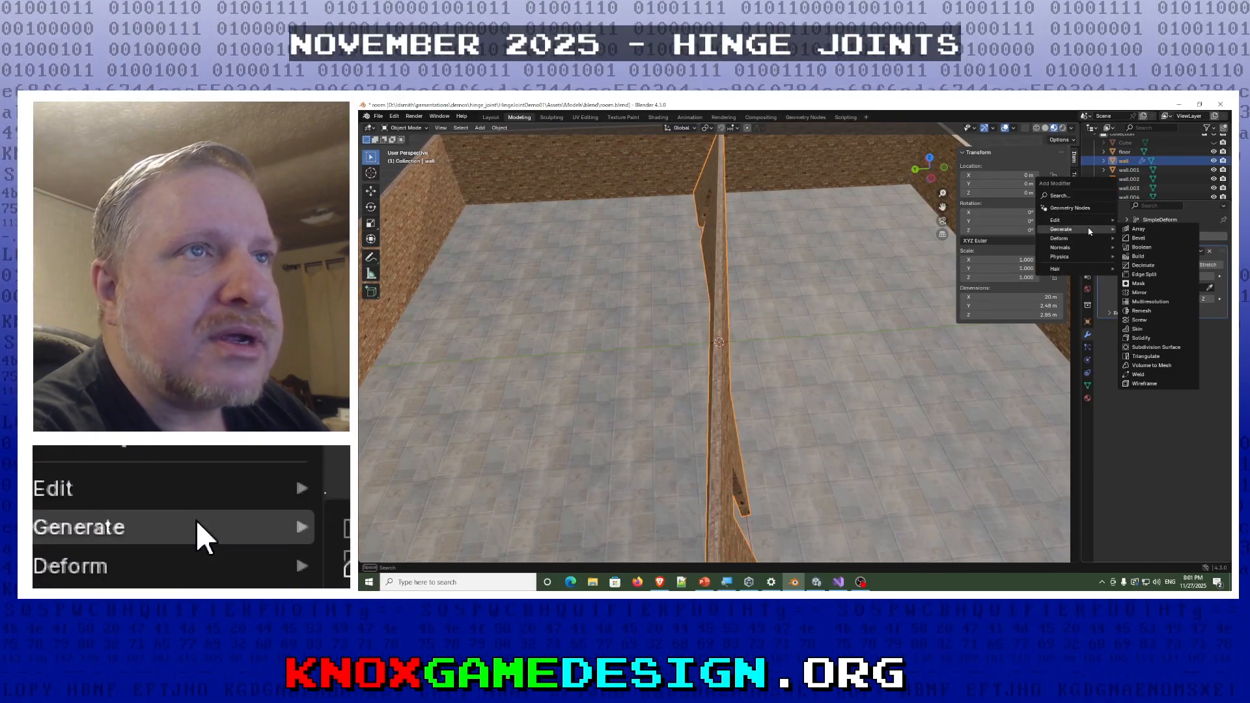
click(1145, 249)
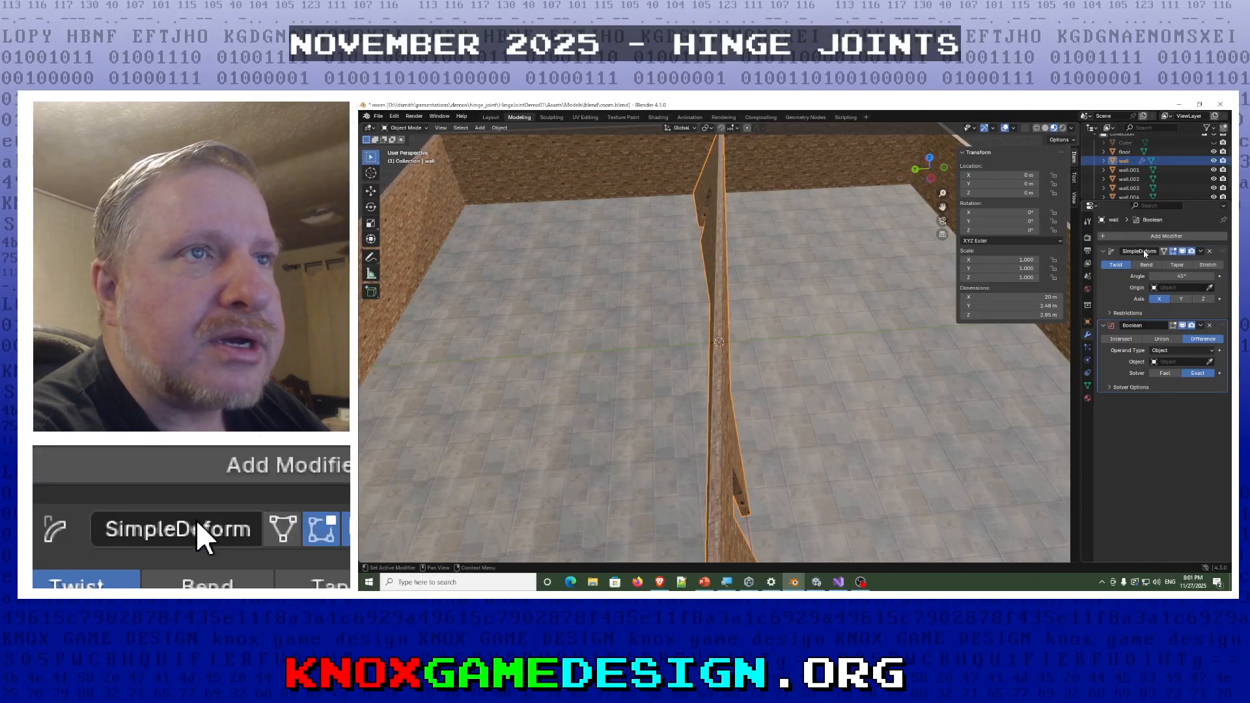
click(1211, 252)
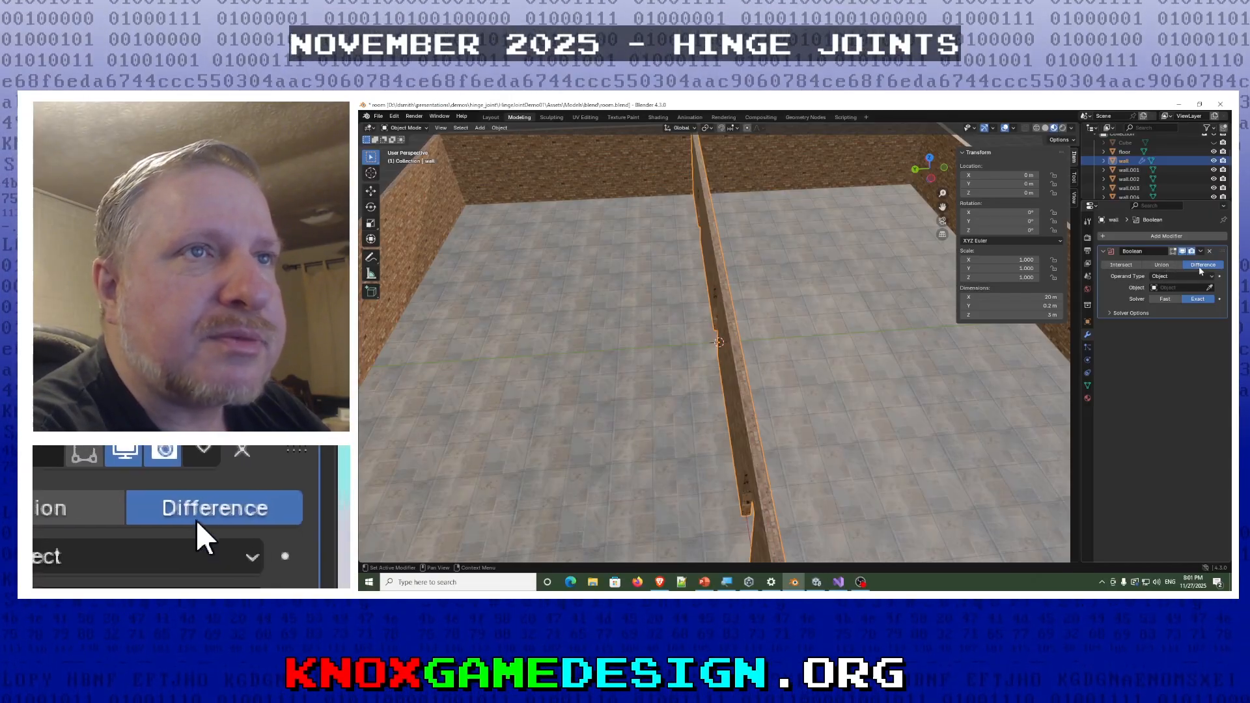
- Unhide the Cube used for cutting the doorways and select it in the room
scroll(728, 356, down, 10)
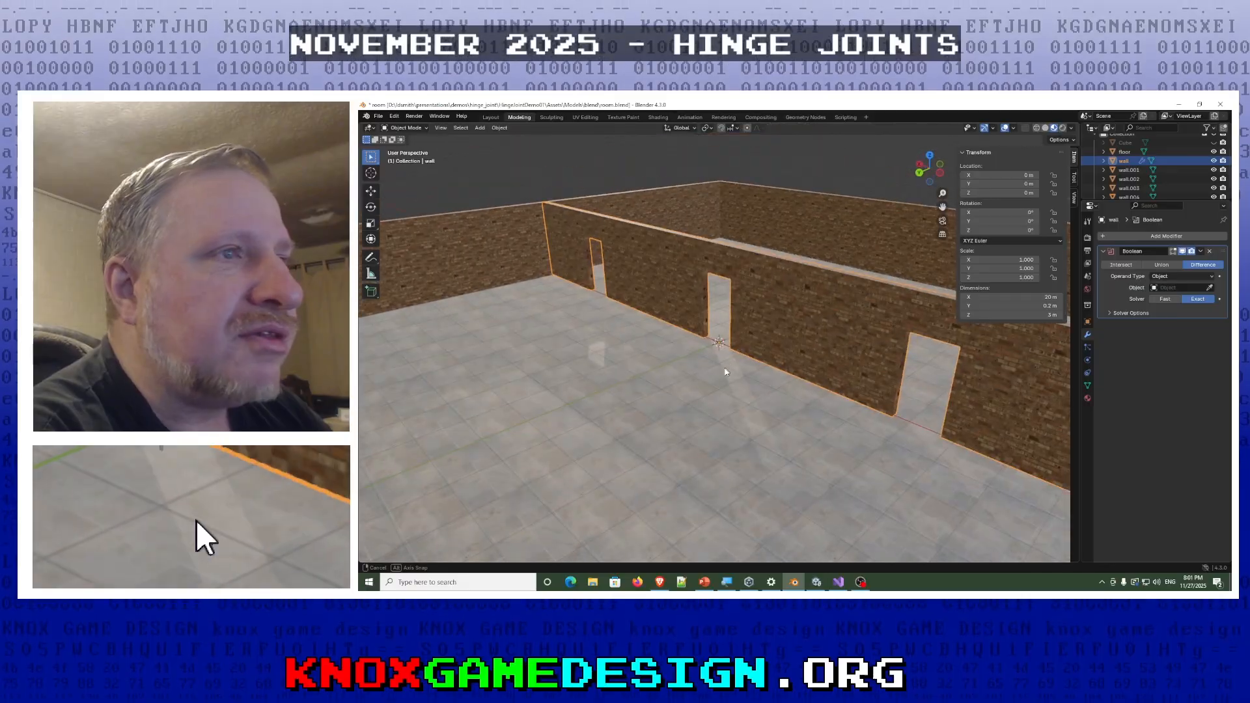
middle_drag(709, 382, 650, 387)
middle_drag(770, 386, 742, 417)
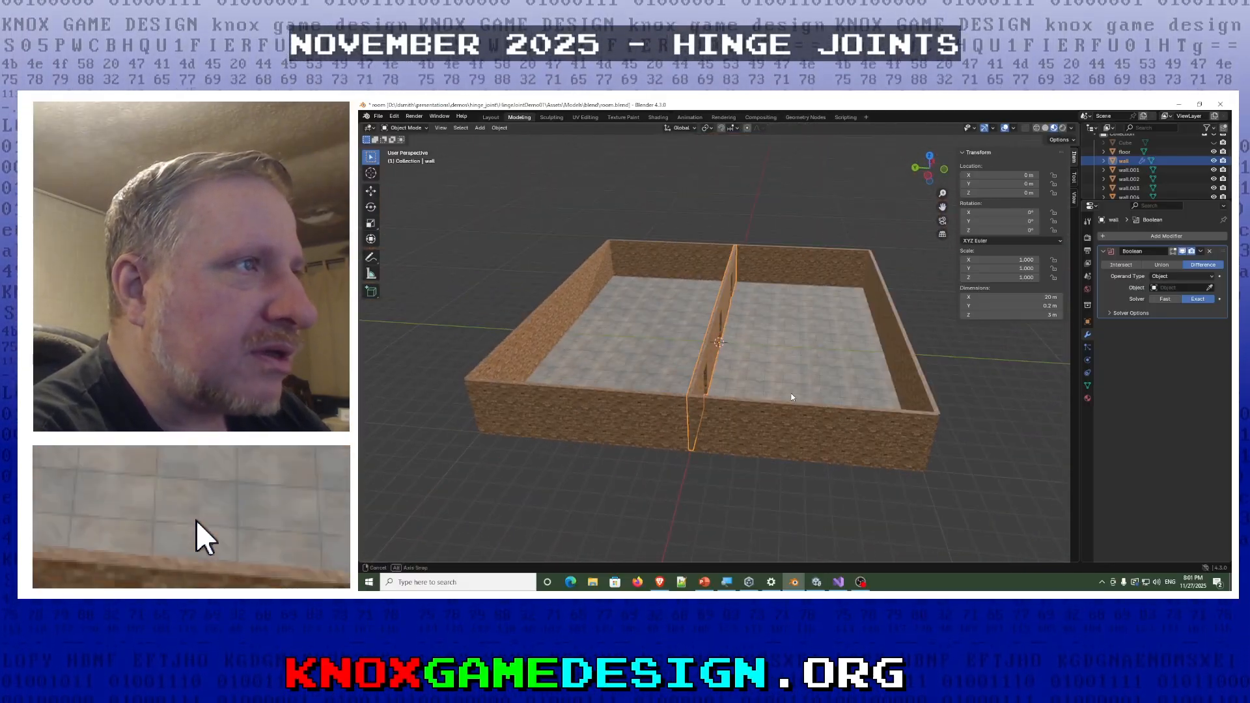
scroll(1091, 164, up, 2)
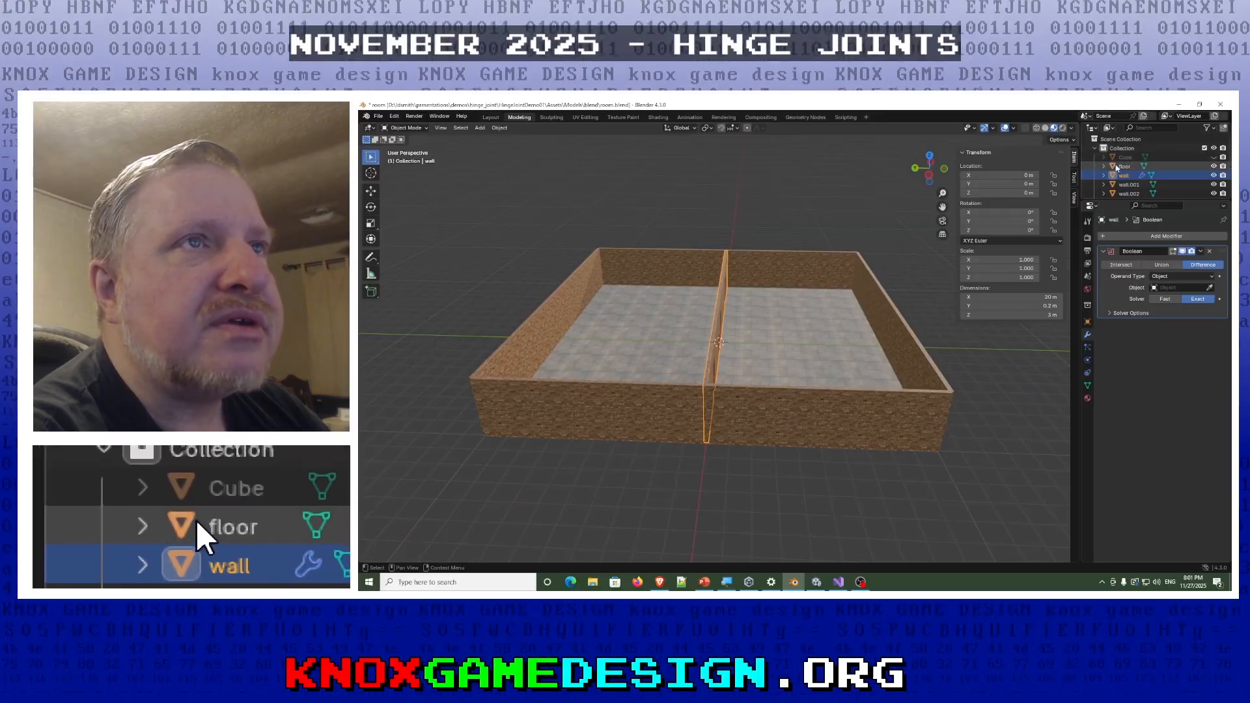
click(1213, 158)
middle_drag(807, 310, 584, 303)
click(584, 304)
middle_drag(717, 247, 645, 390)
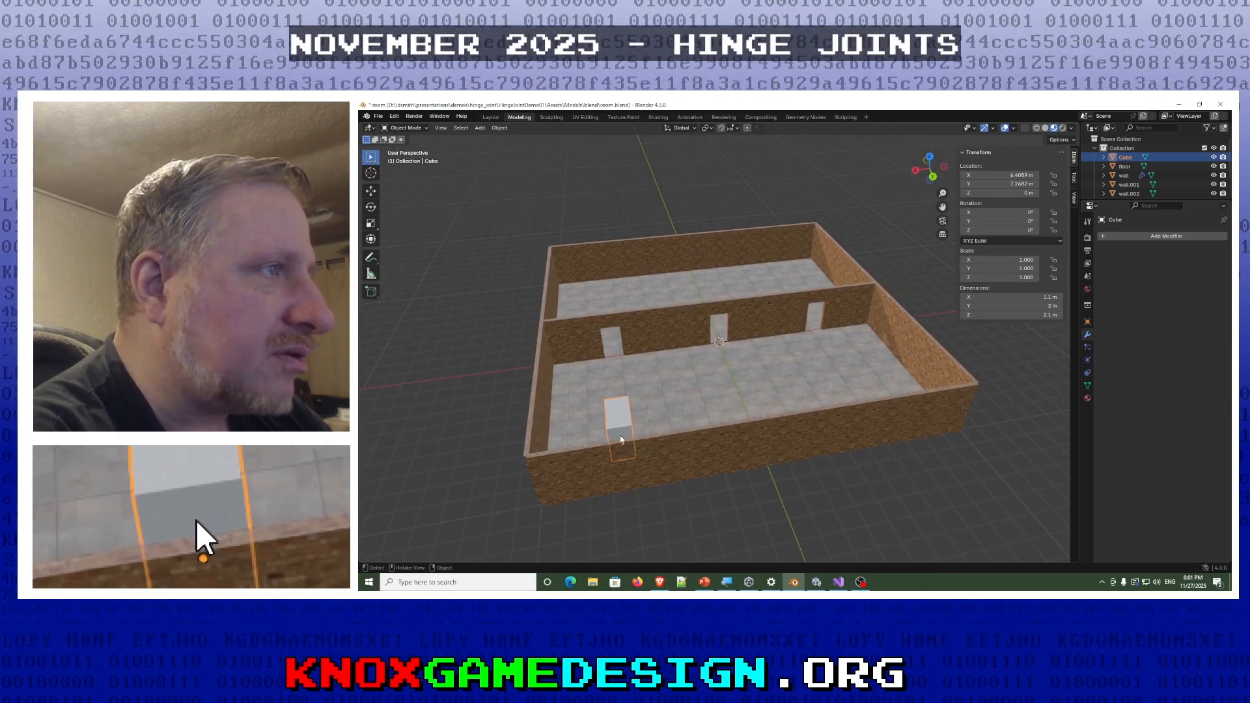
- Move the cube along the Y axis towards the doorway, to about Y 4.77 m
key(g)
key(y)
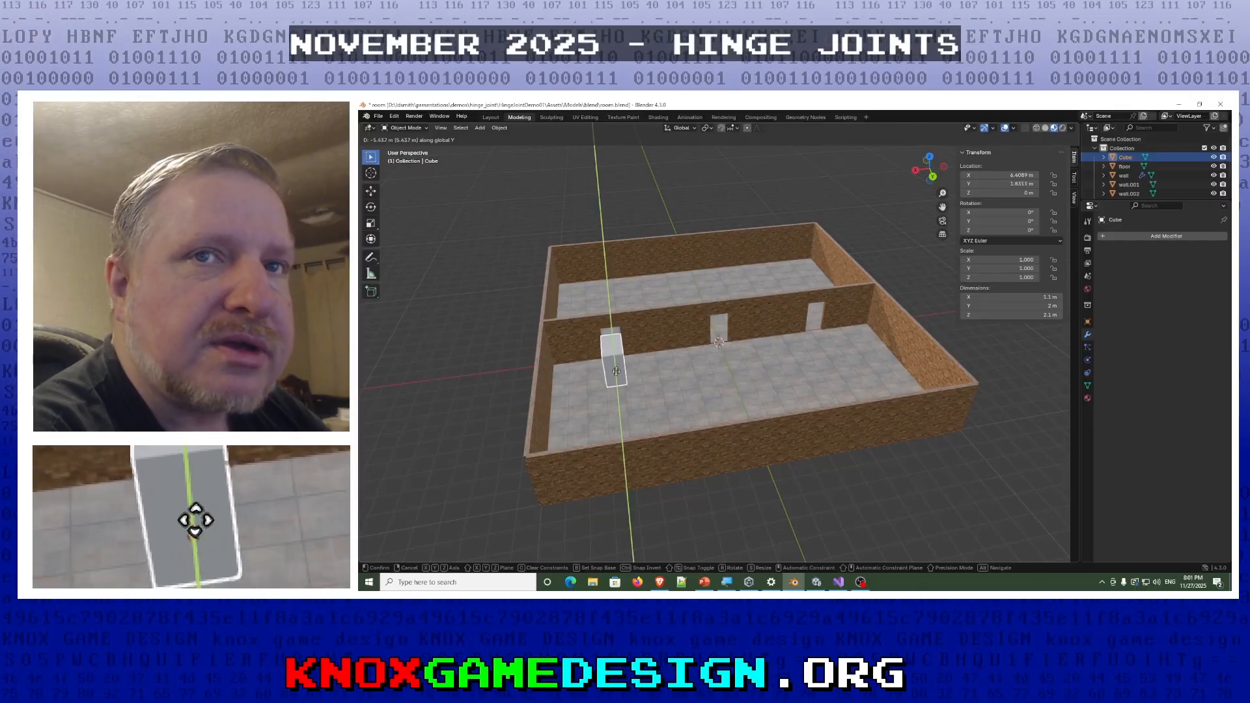
click(617, 405)
mouse_move(629, 410)
middle_down()
mouse_move(684, 391)
mouse_move(619, 413)
middle_up()
scroll(619, 413, up, 1)
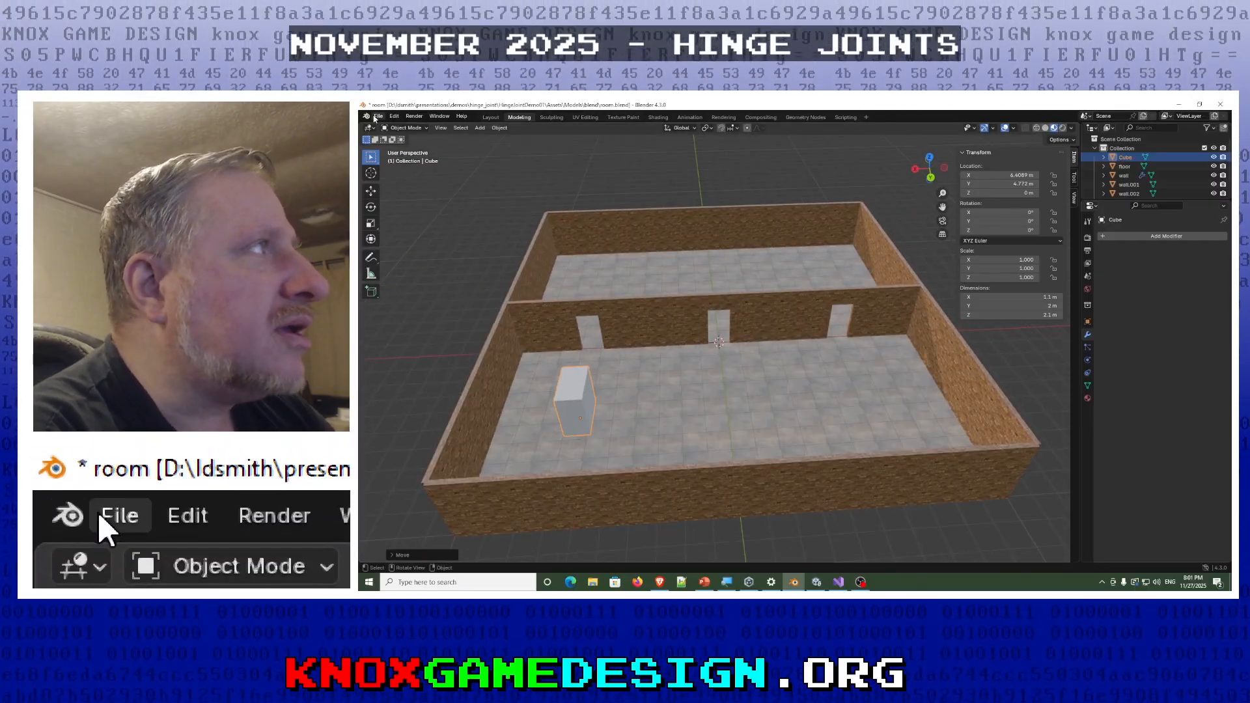
- Open the recent file door.blend, discarding the unsaved changes to room.blend
click(379, 117)
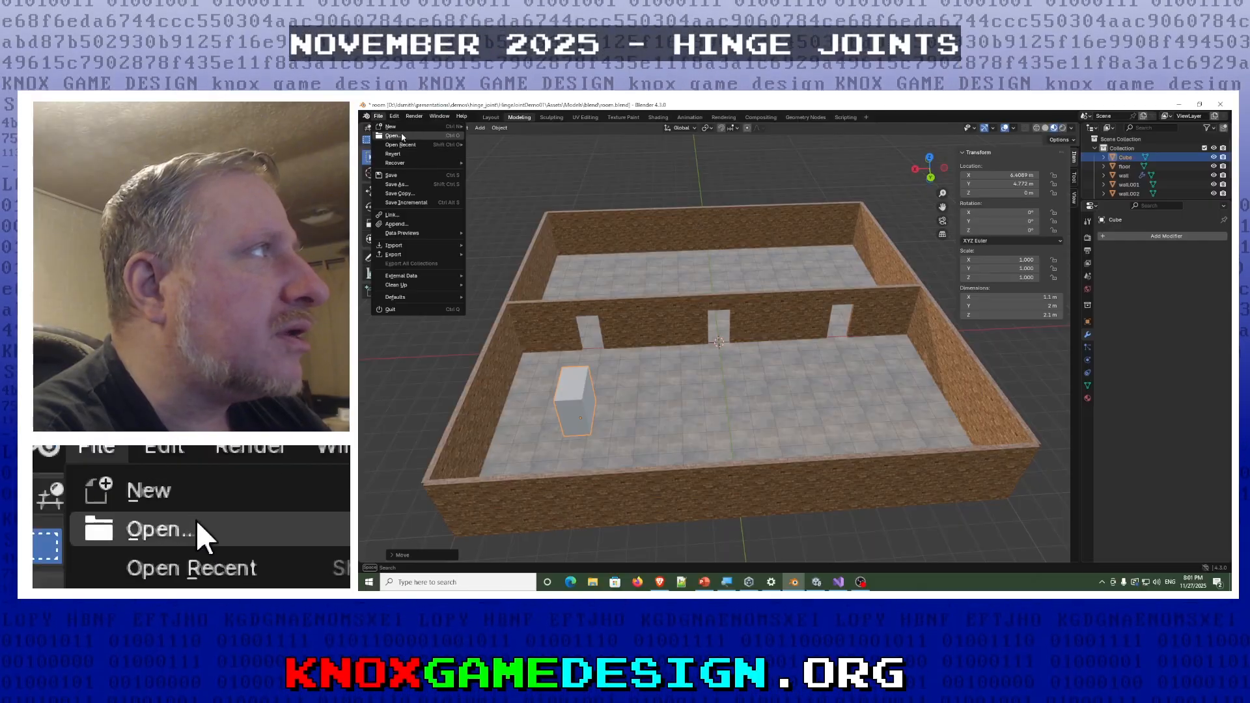
mouse_move(404, 145)
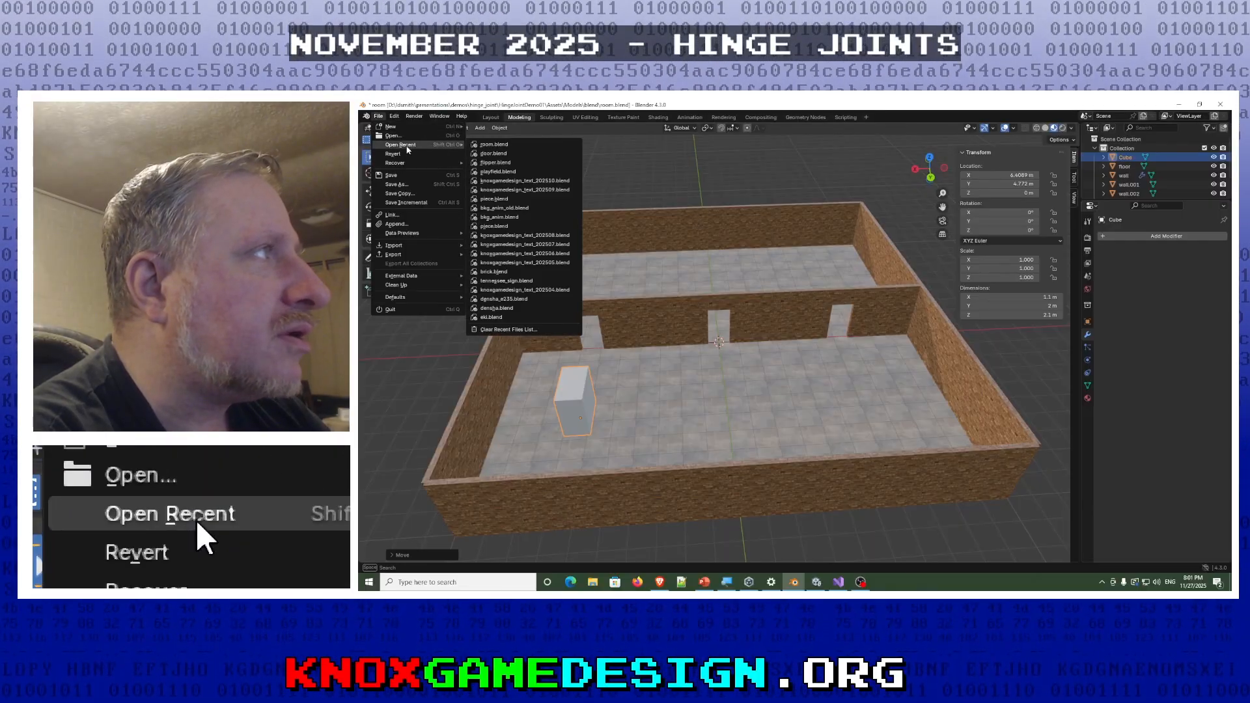
click(506, 153)
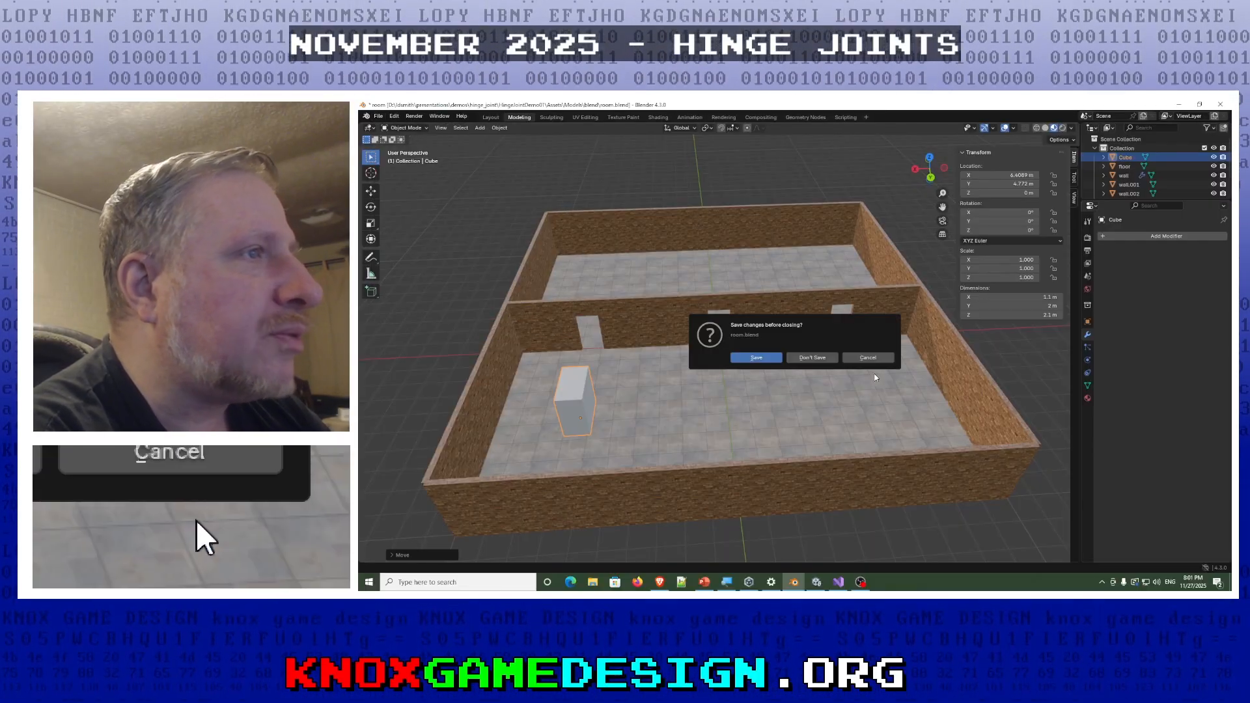
click(812, 358)
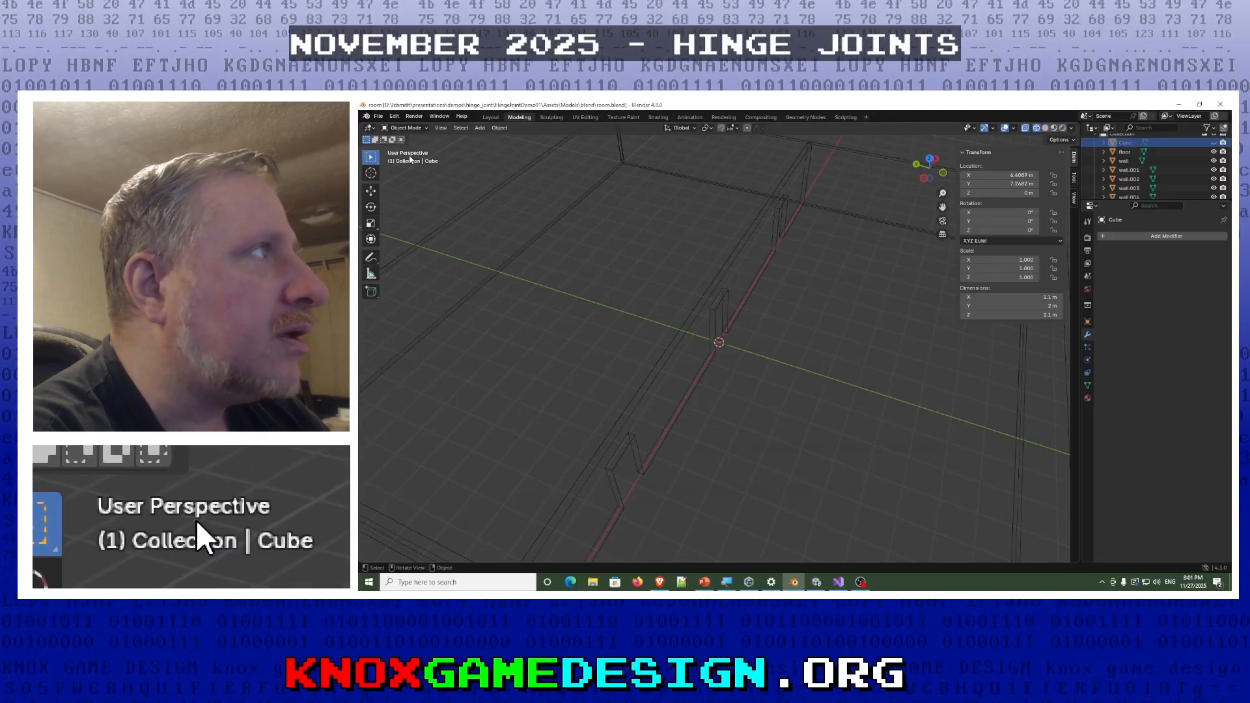
click(379, 119)
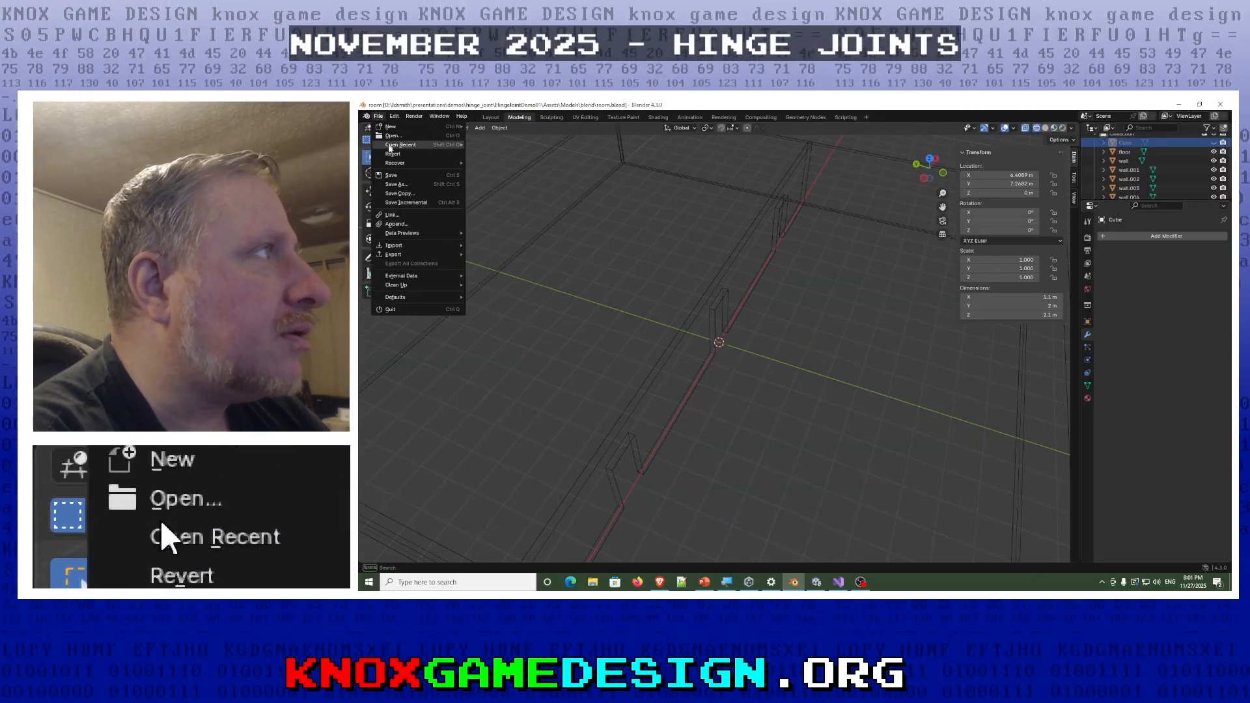
mouse_move(404, 145)
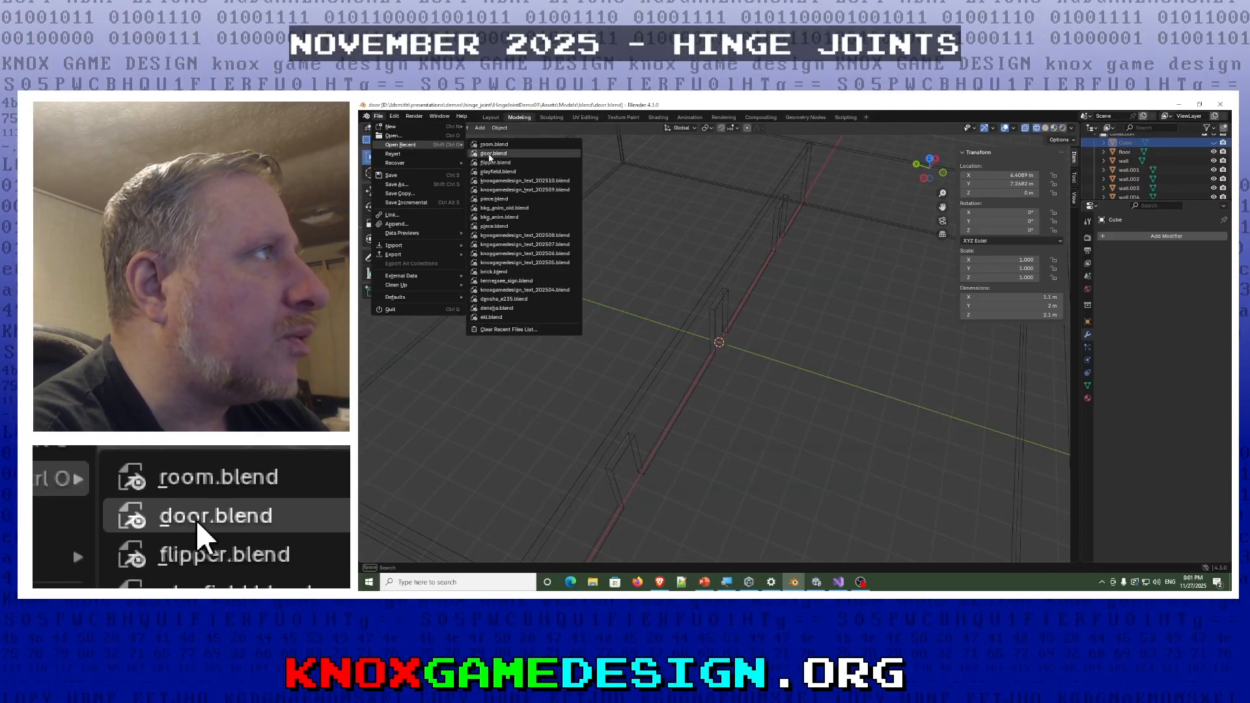
click(493, 154)
- Switch the door to Edit Mode in the Modeling workspace and examine its mesh around the origin at the lower corner
middle_drag(612, 294, 616, 307)
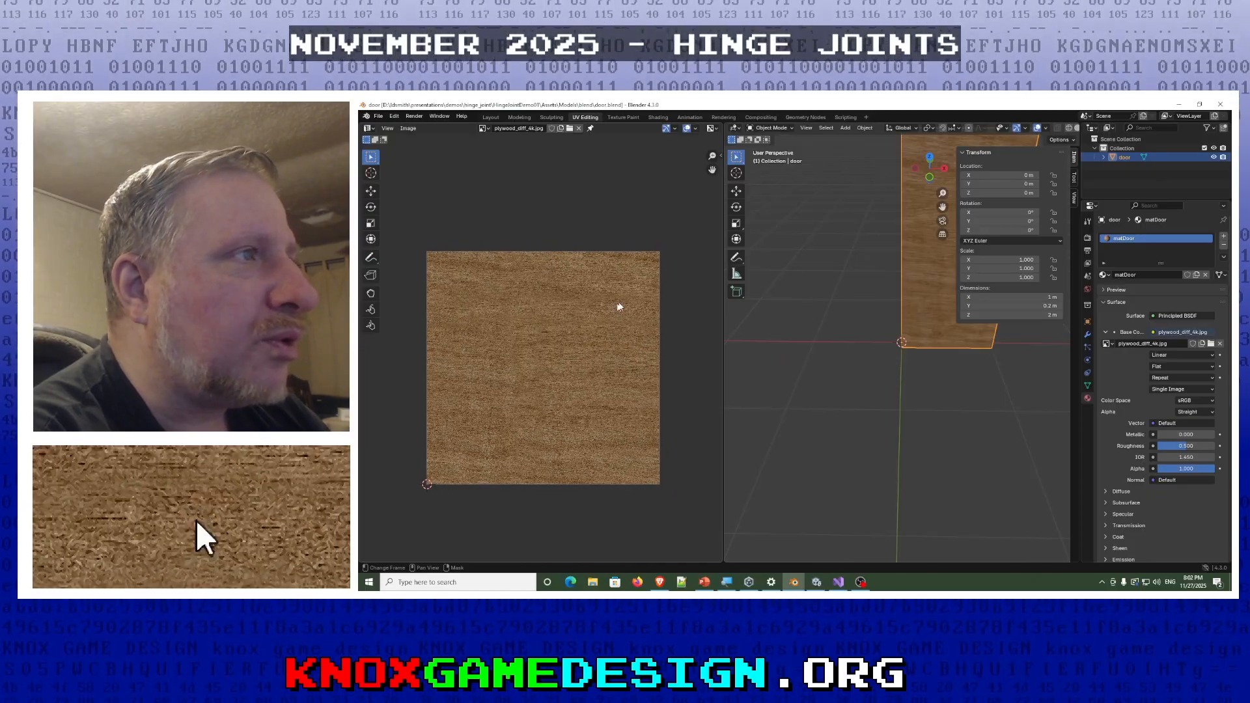
middle_drag(832, 349, 948, 294)
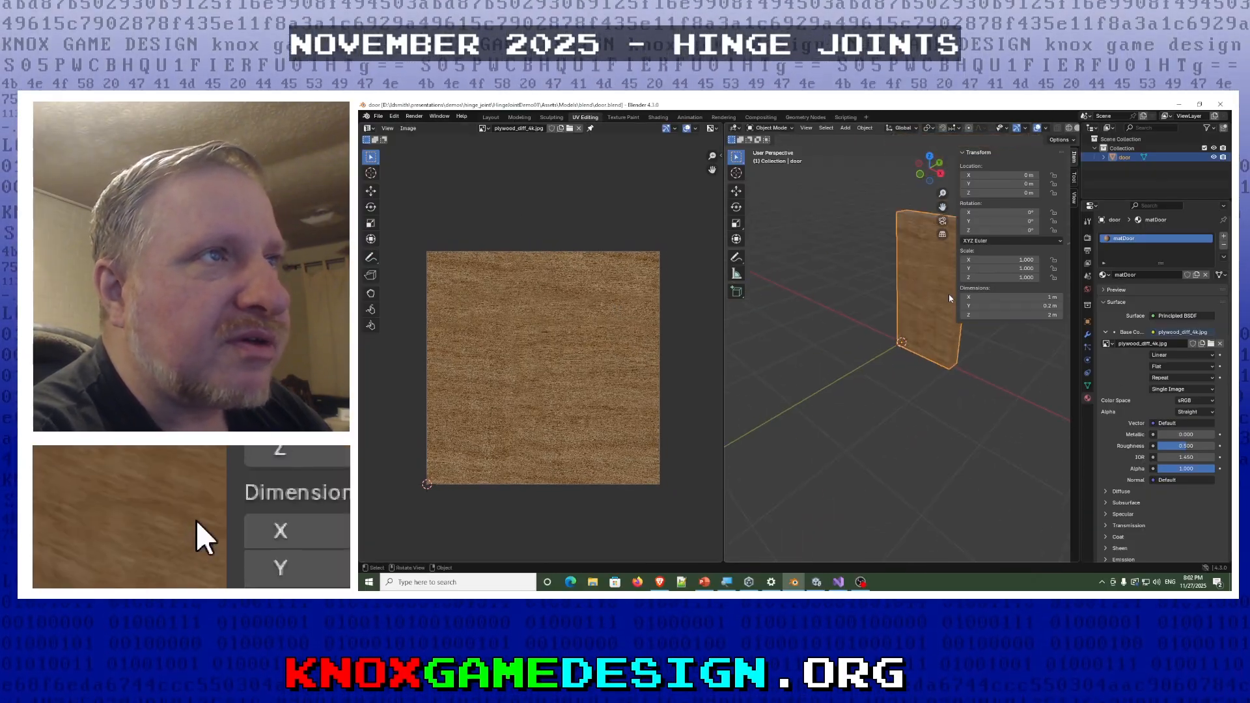
key(Tab)
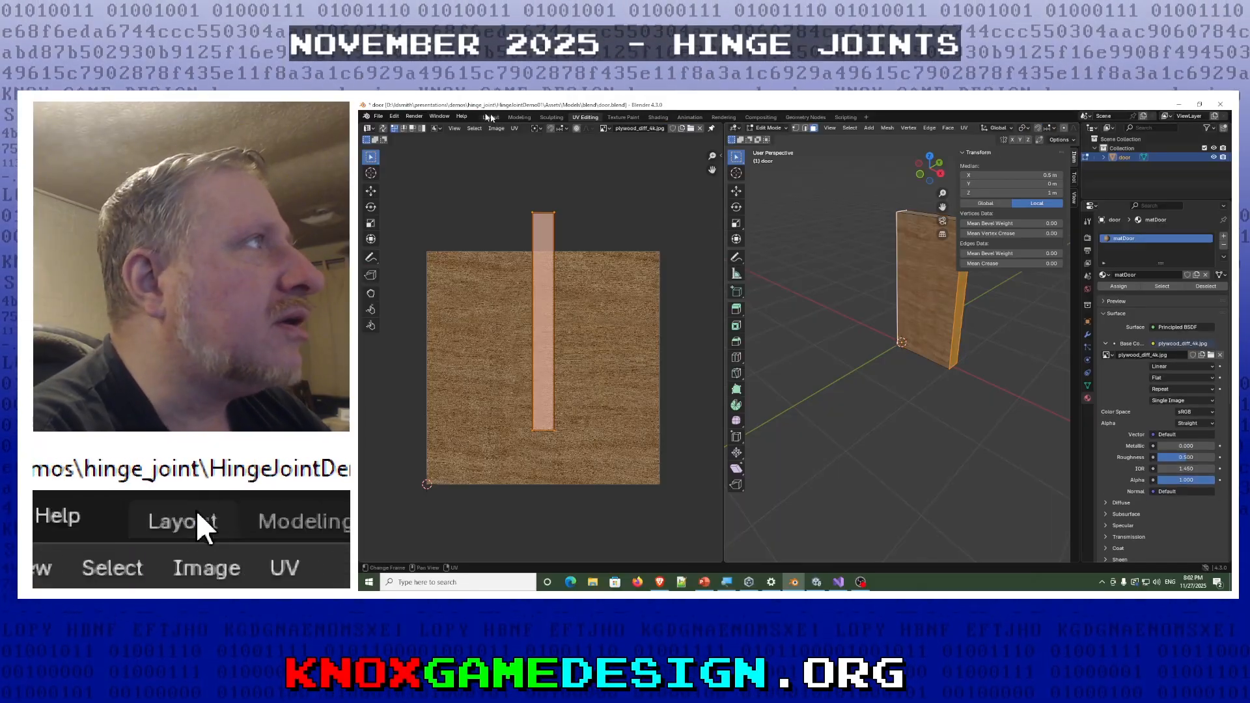
click(520, 118)
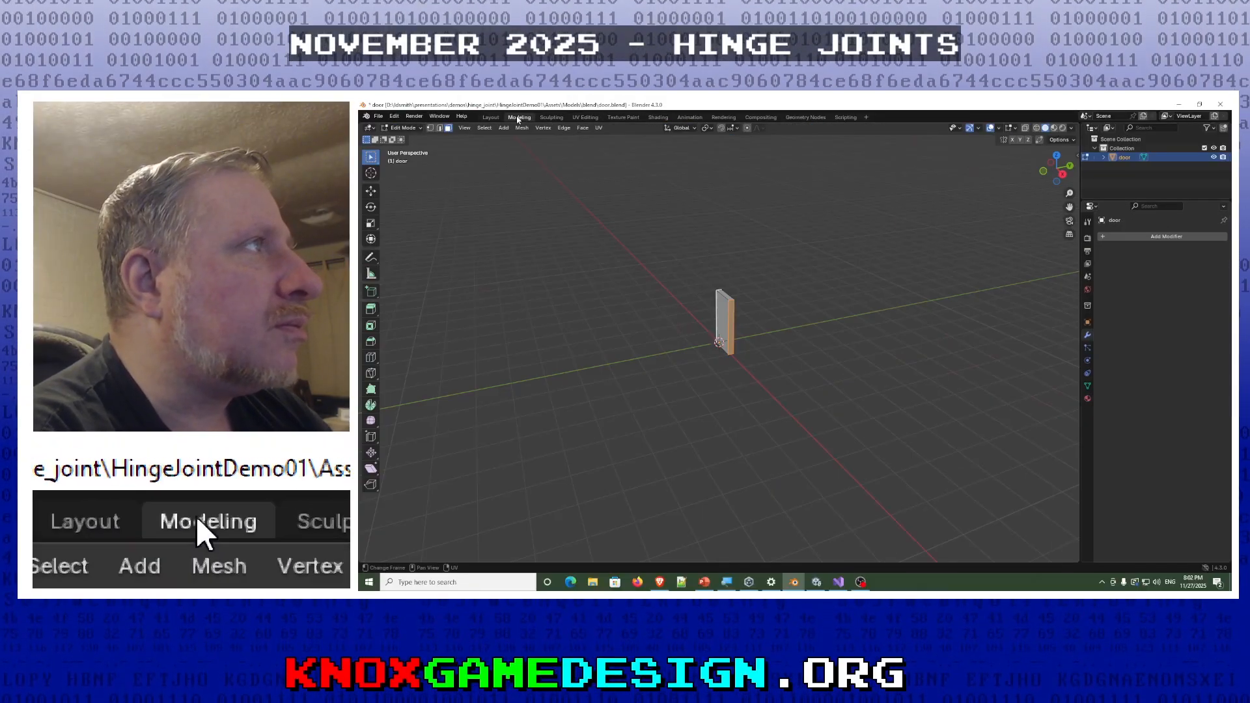
middle_drag(783, 357, 901, 349)
scroll(716, 346, up, 8)
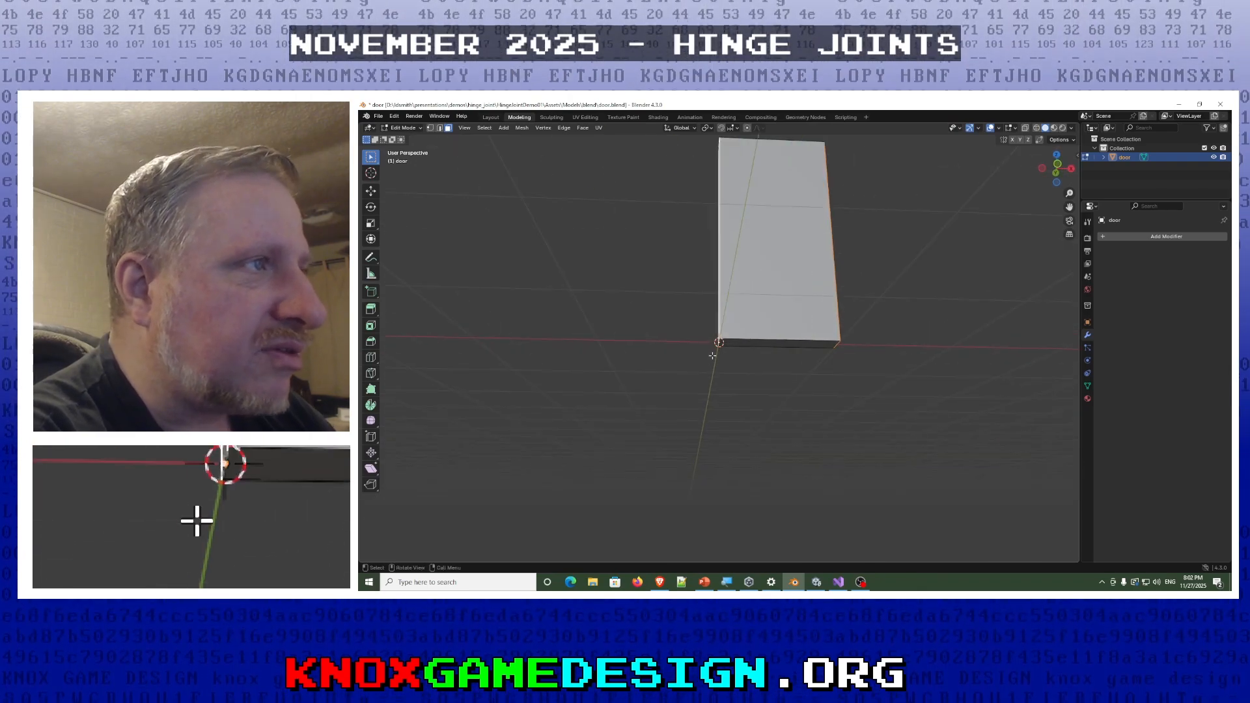
middle_drag(720, 344, 717, 348)
middle_drag(789, 310, 767, 285)
- Return the door to Object Mode and try rotating it about its origin around the Z axis
key(Tab)
middle_drag(759, 241, 765, 247)
key(r)
key(z)
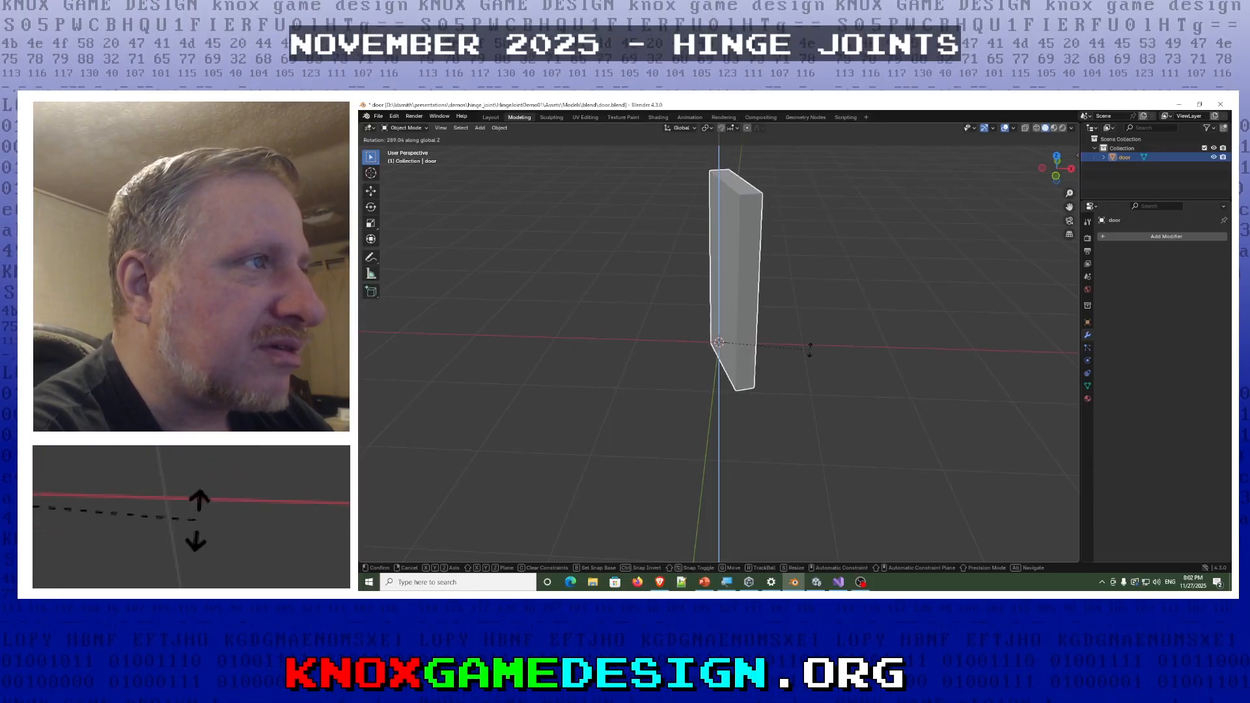
click(784, 294)
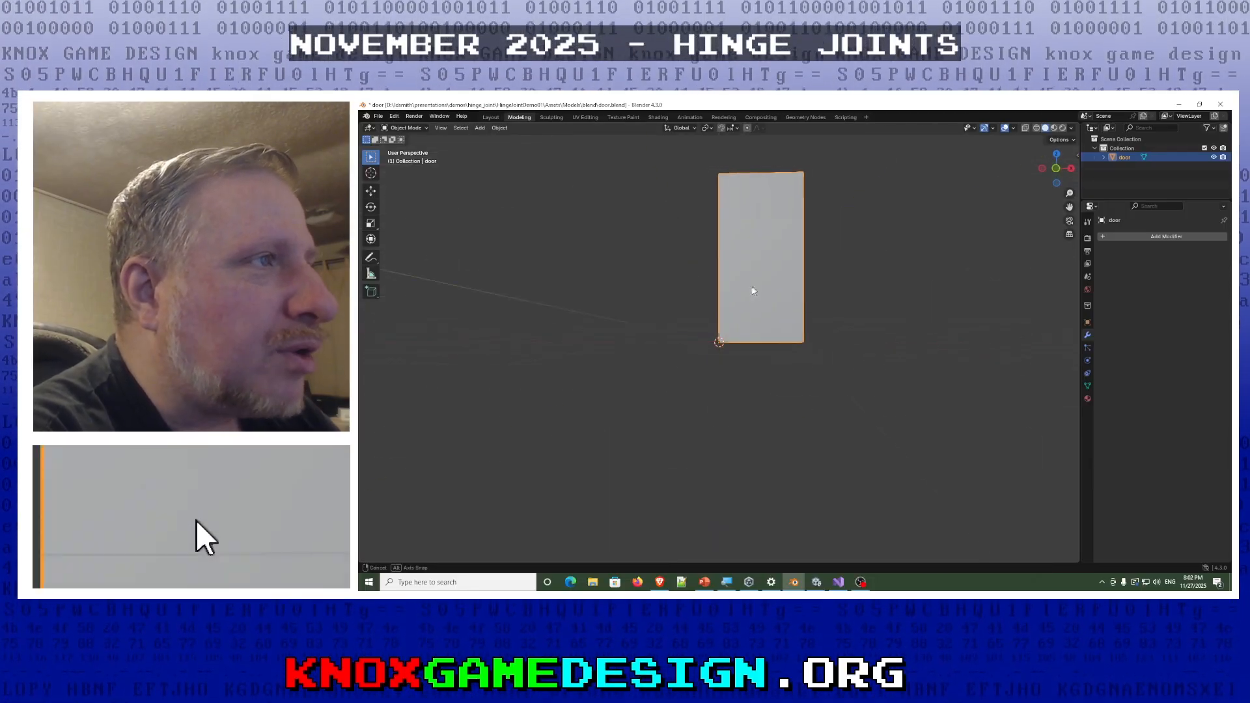
- Move the door about -0.07 m along the X axis so its origin sits apart from the 3D cursor
key(g)
key(x)
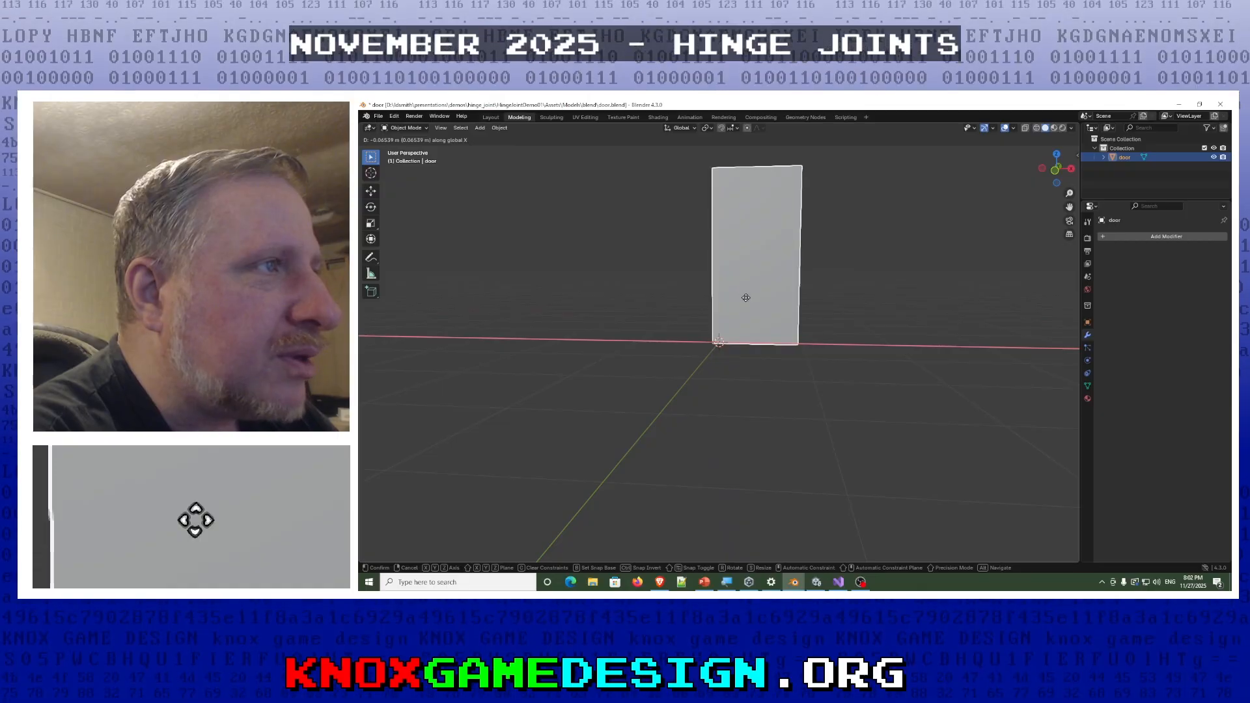
click(726, 353)
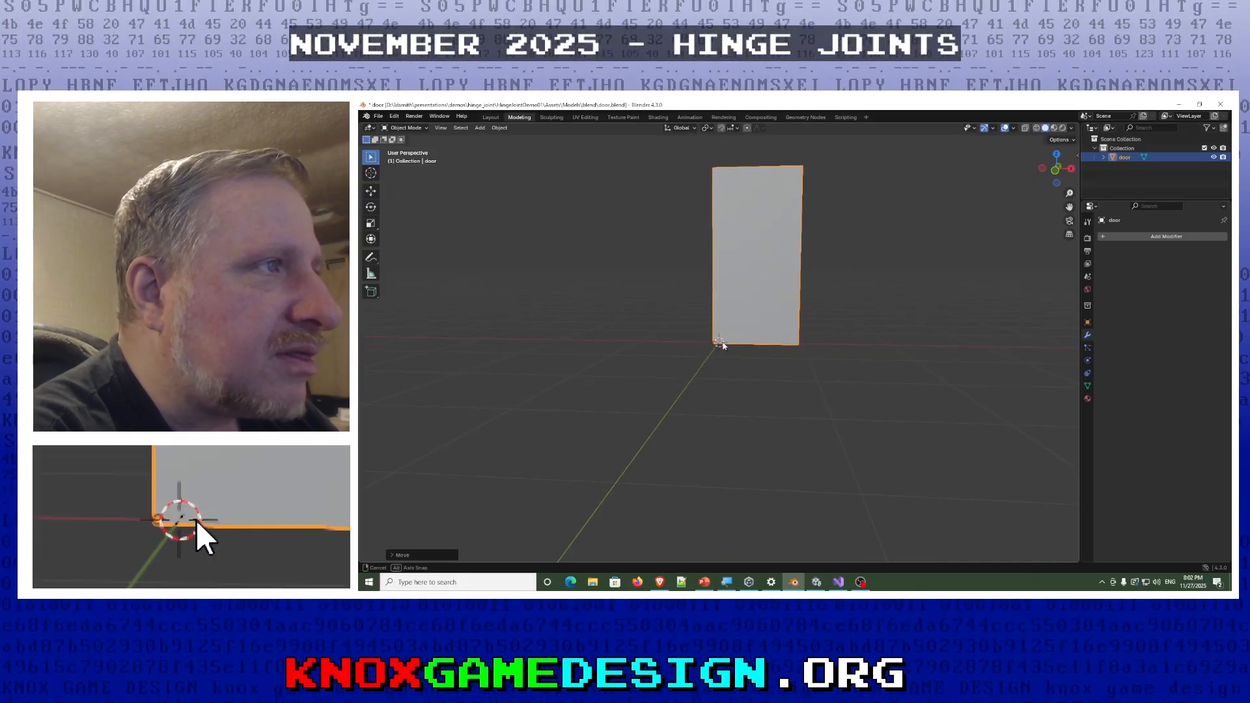
scroll(693, 352, up, 4)
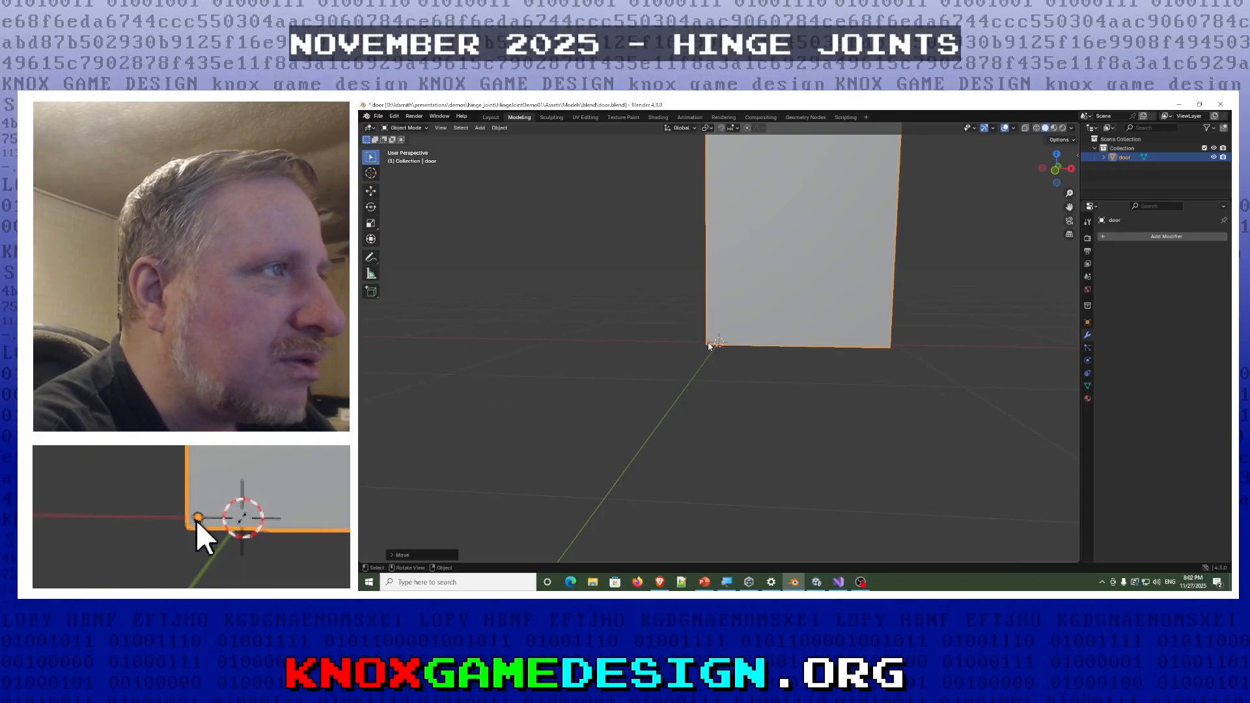
- Minimize Blender after a closer look at the door's origin and switch to the Unity editor with the door_demo scene
scroll(709, 345, up, 4)
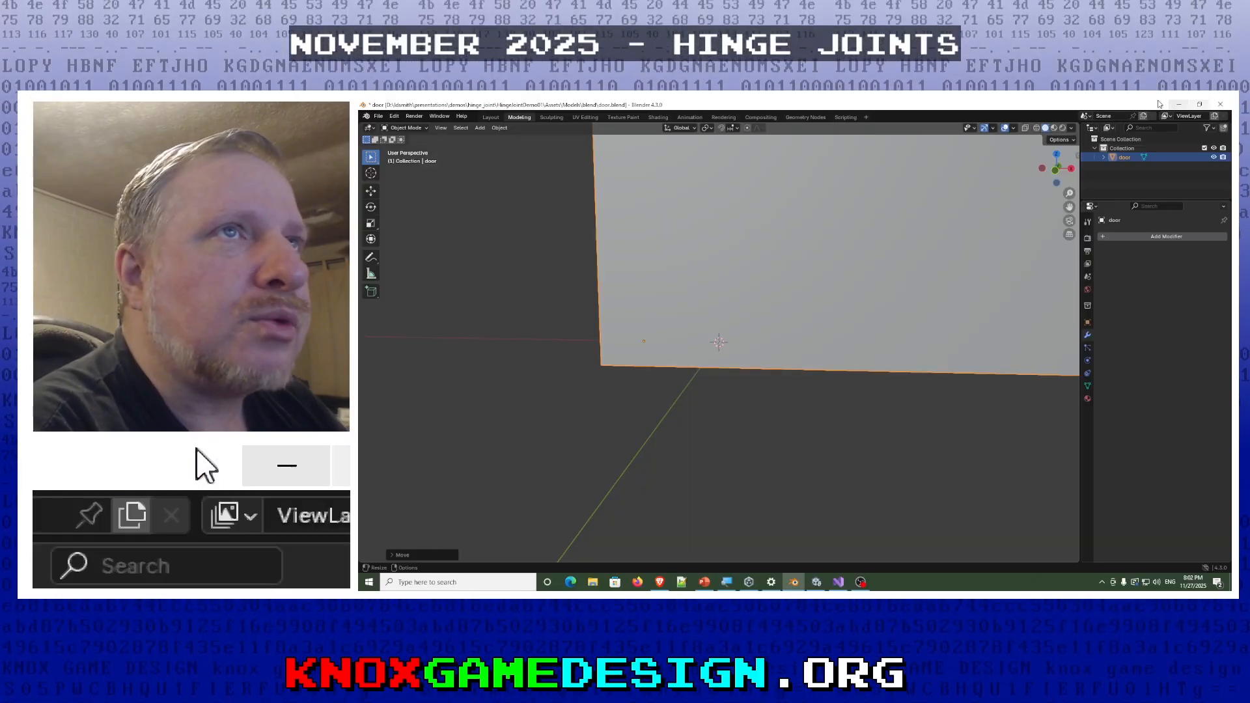
click(1180, 108)
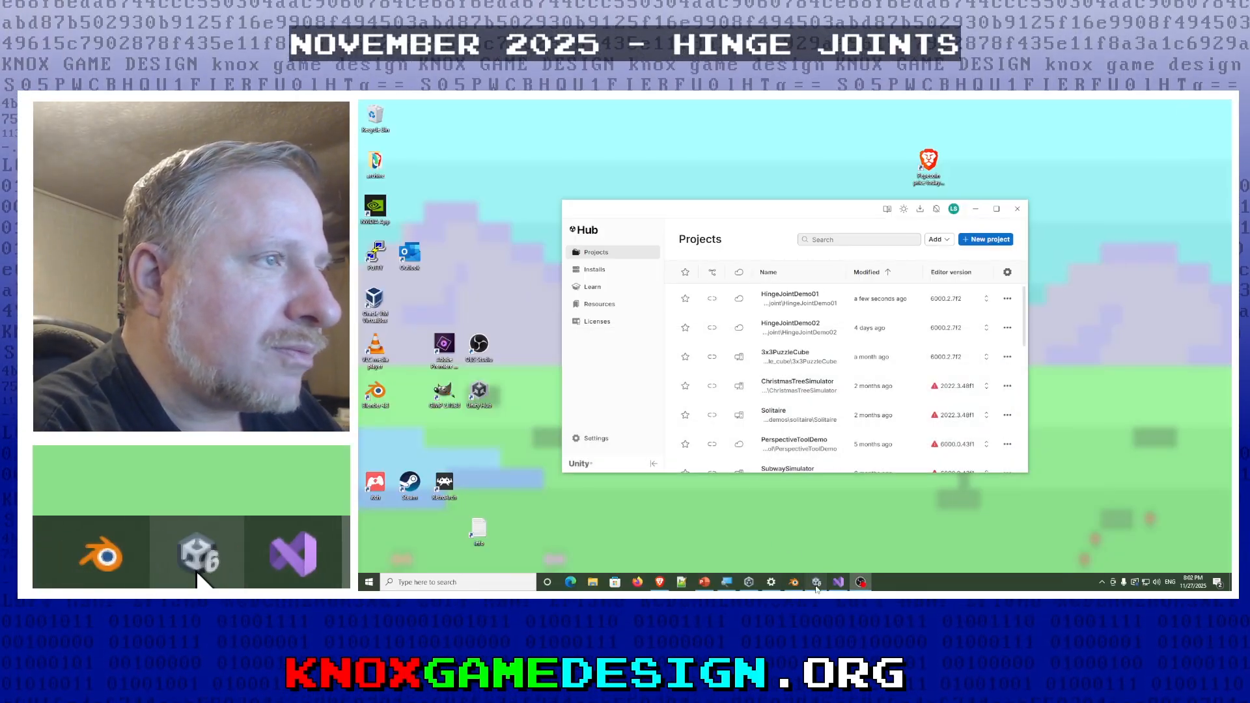
click(816, 582)
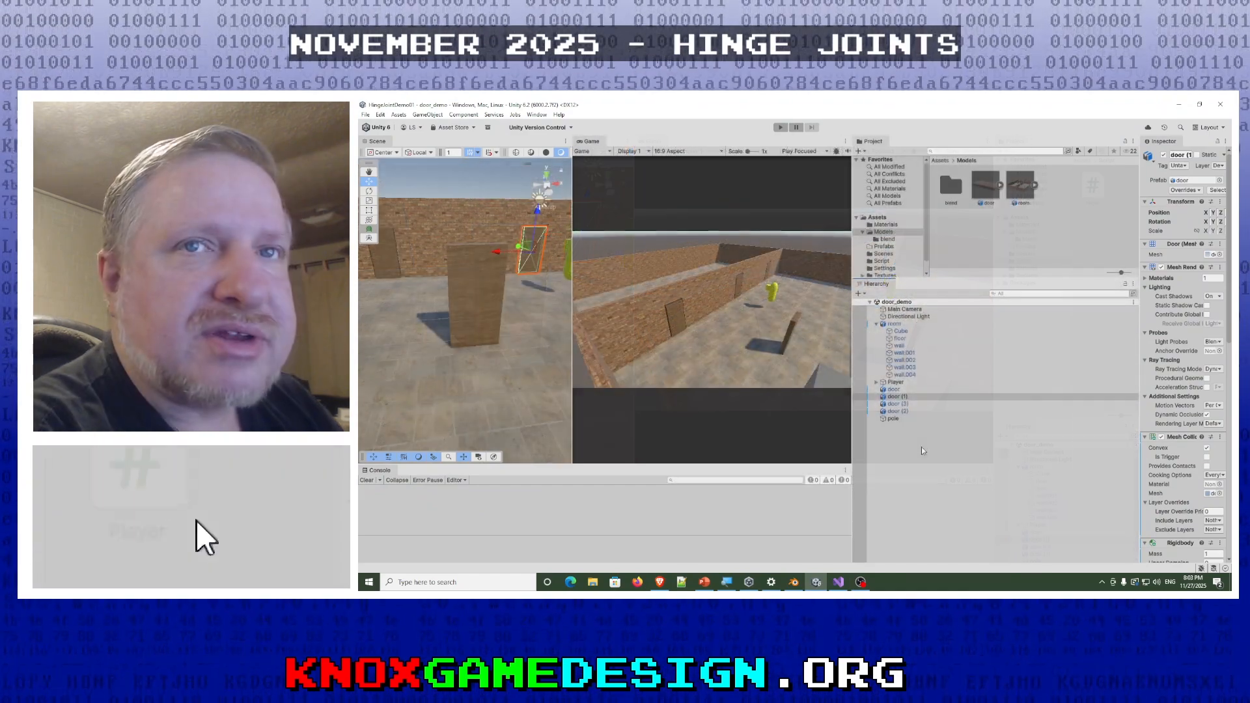
- Select the door objects in the door_demo hierarchy one after another to locate them in the scene, finishing on door
click(893, 390)
click(896, 396)
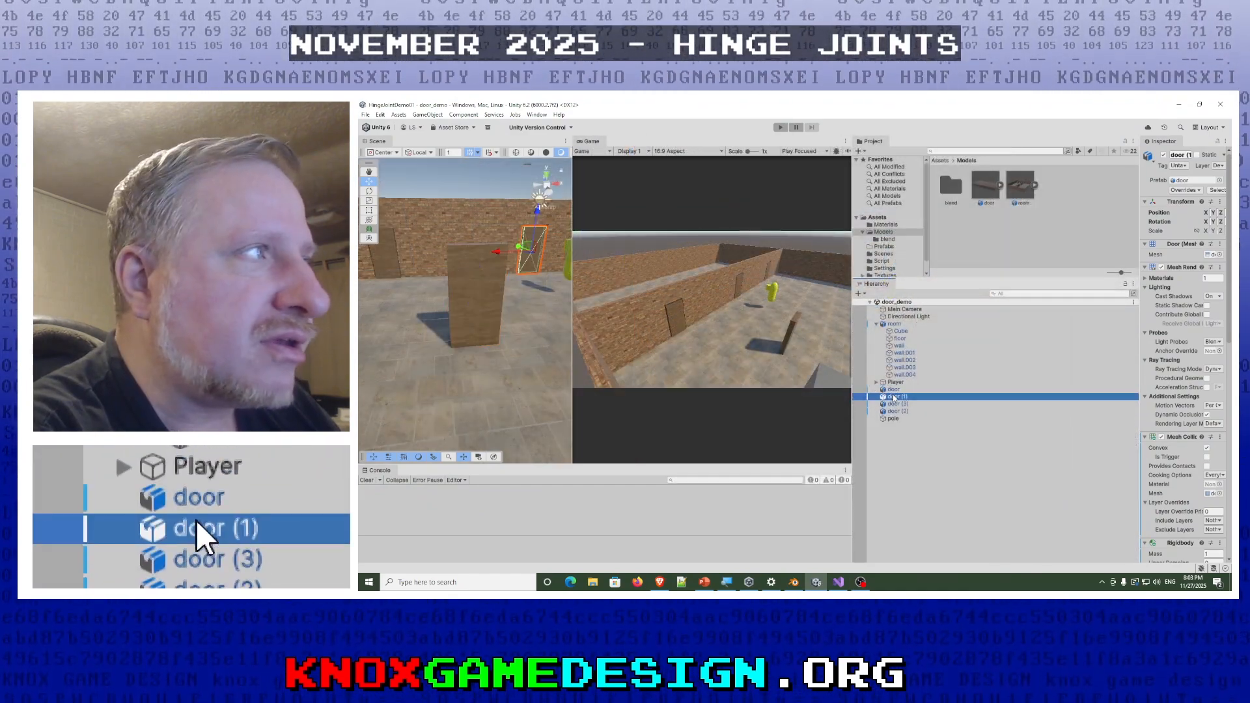
click(897, 404)
click(897, 411)
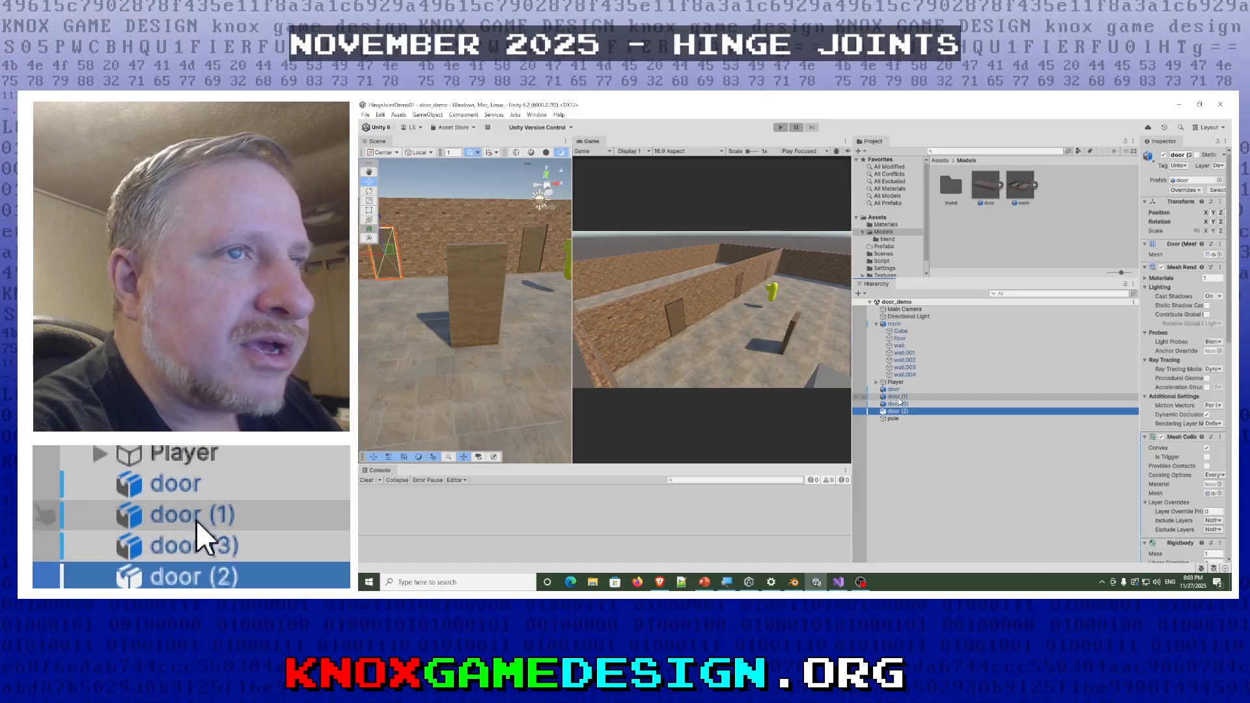
click(896, 396)
click(899, 390)
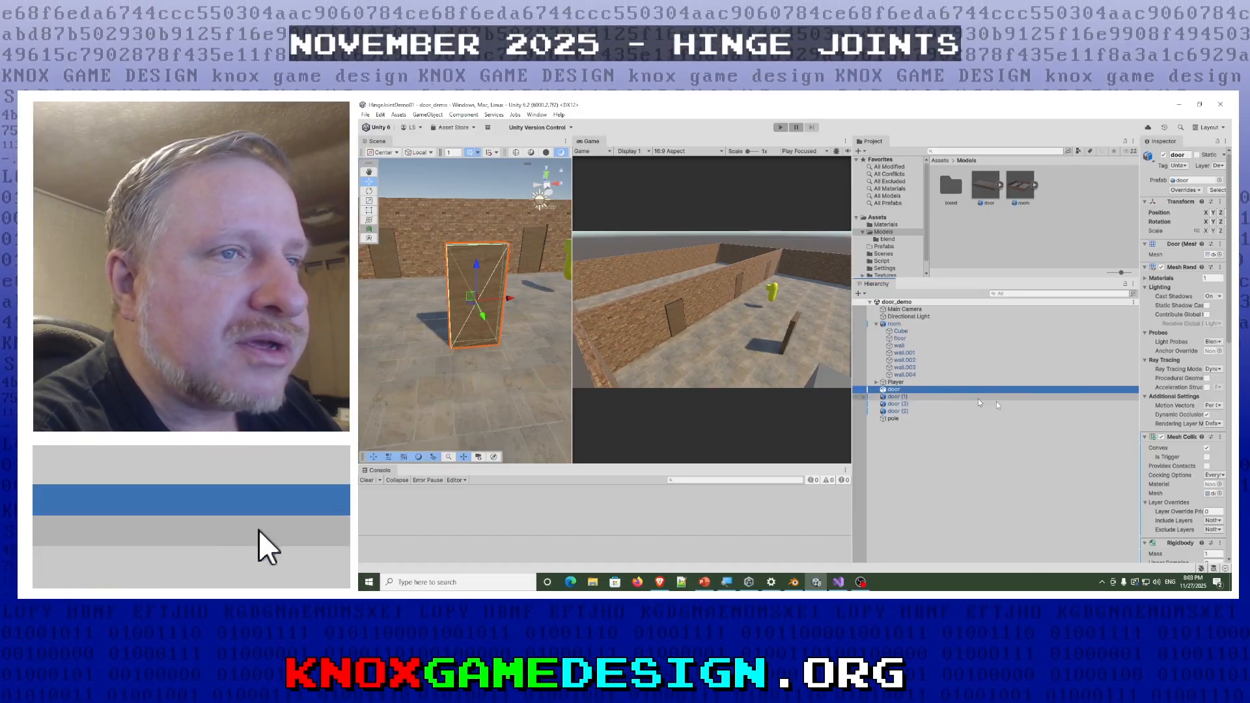
- Widen the Inspector and examine the Mesh Collider, Rigidbody and Hinge Joint components of the object door
drag(1140, 428, 1040, 431)
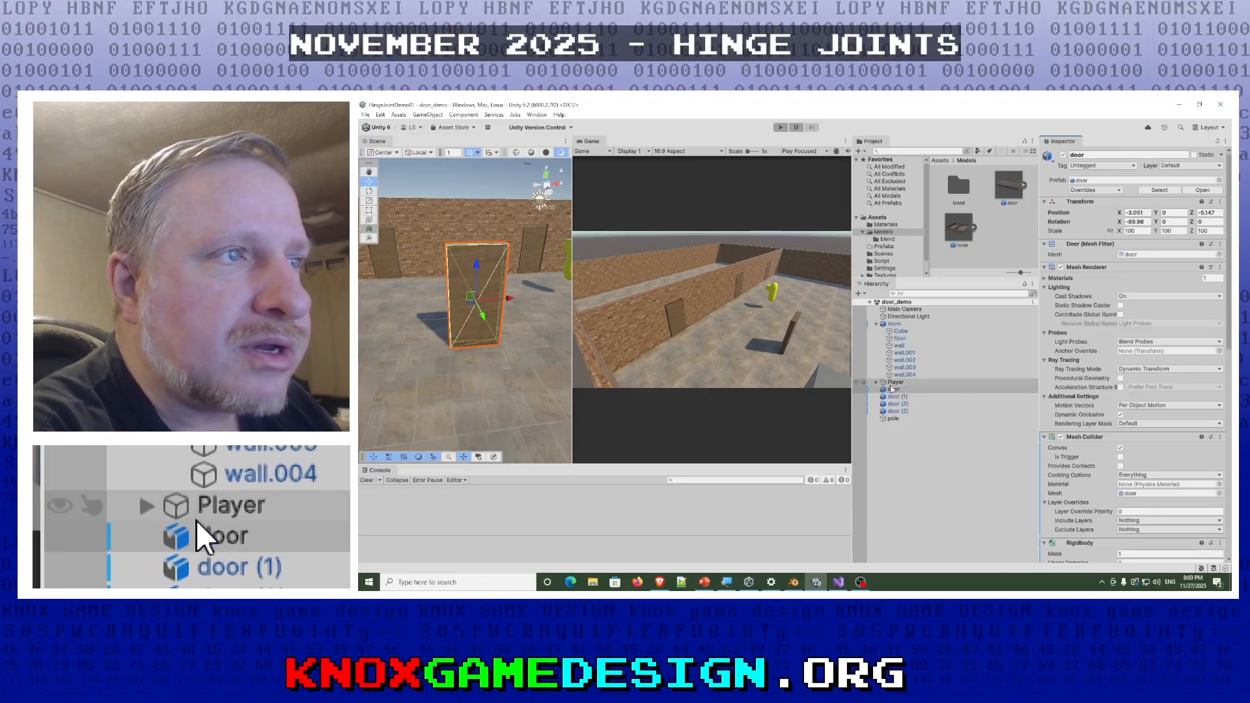
click(896, 391)
scroll(1081, 417, down, 3)
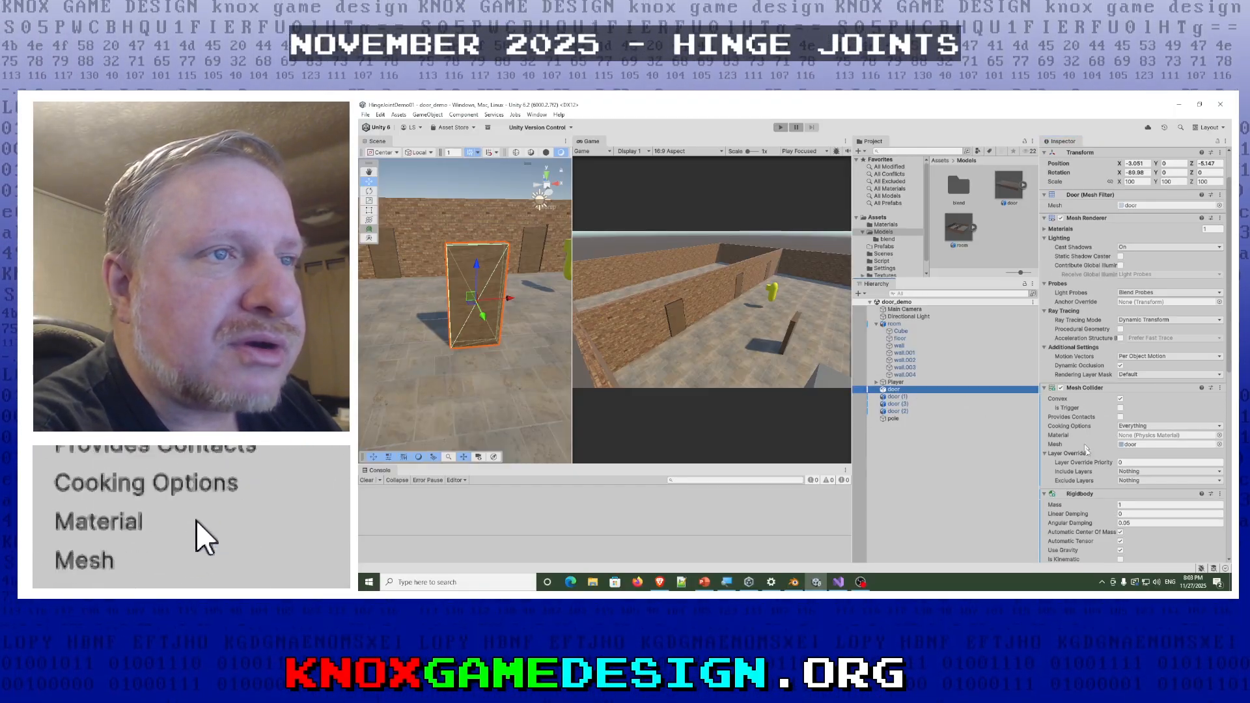
scroll(1084, 430, down, 5)
scroll(1084, 459, down, 3)
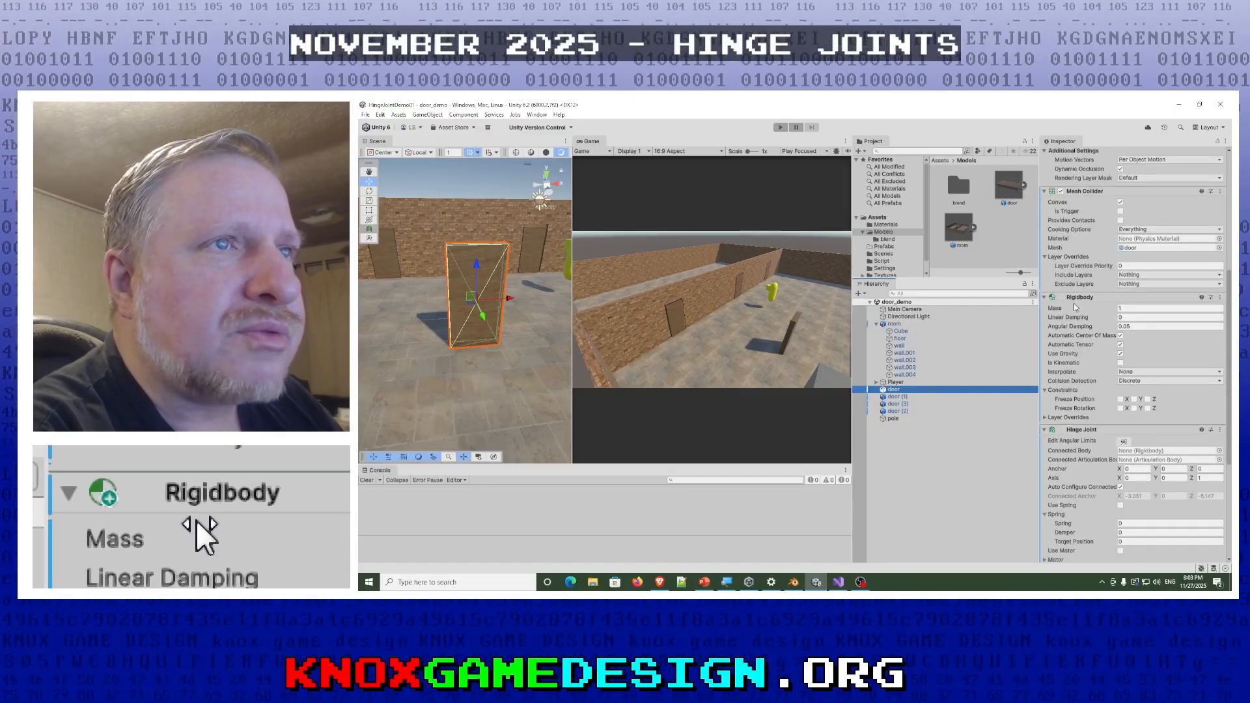
scroll(1085, 428, down, 4)
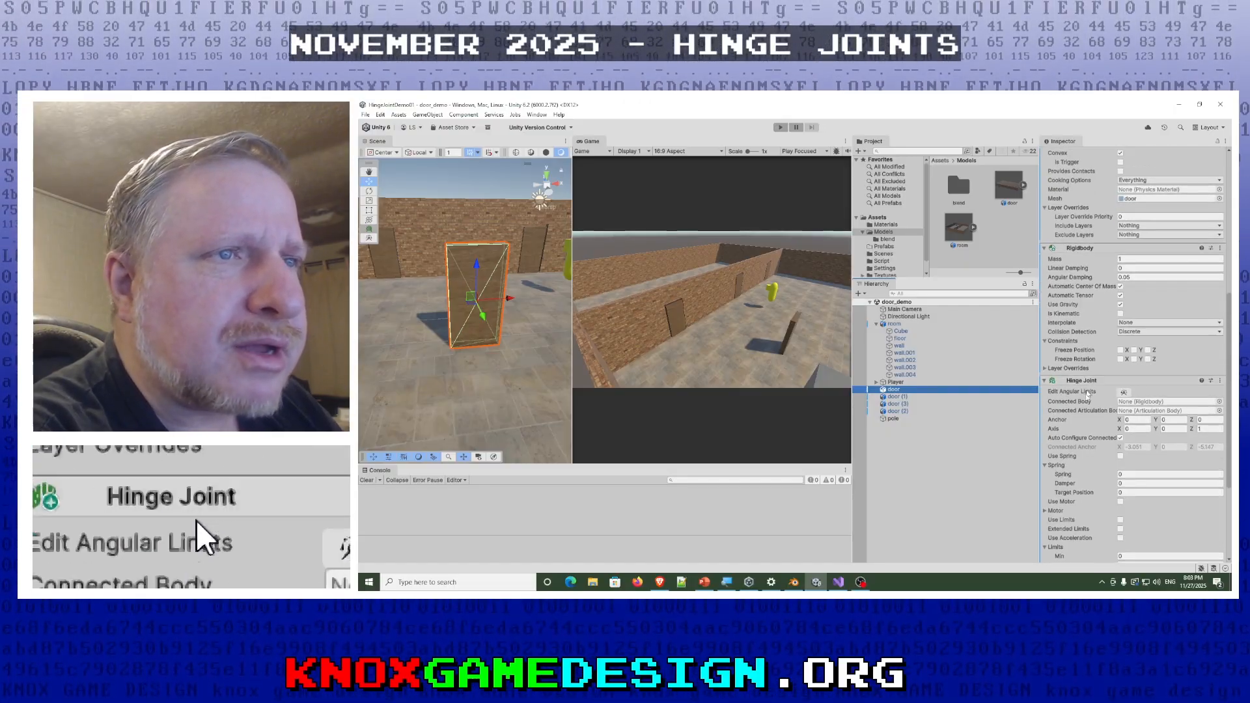
scroll(1065, 388, down, 2)
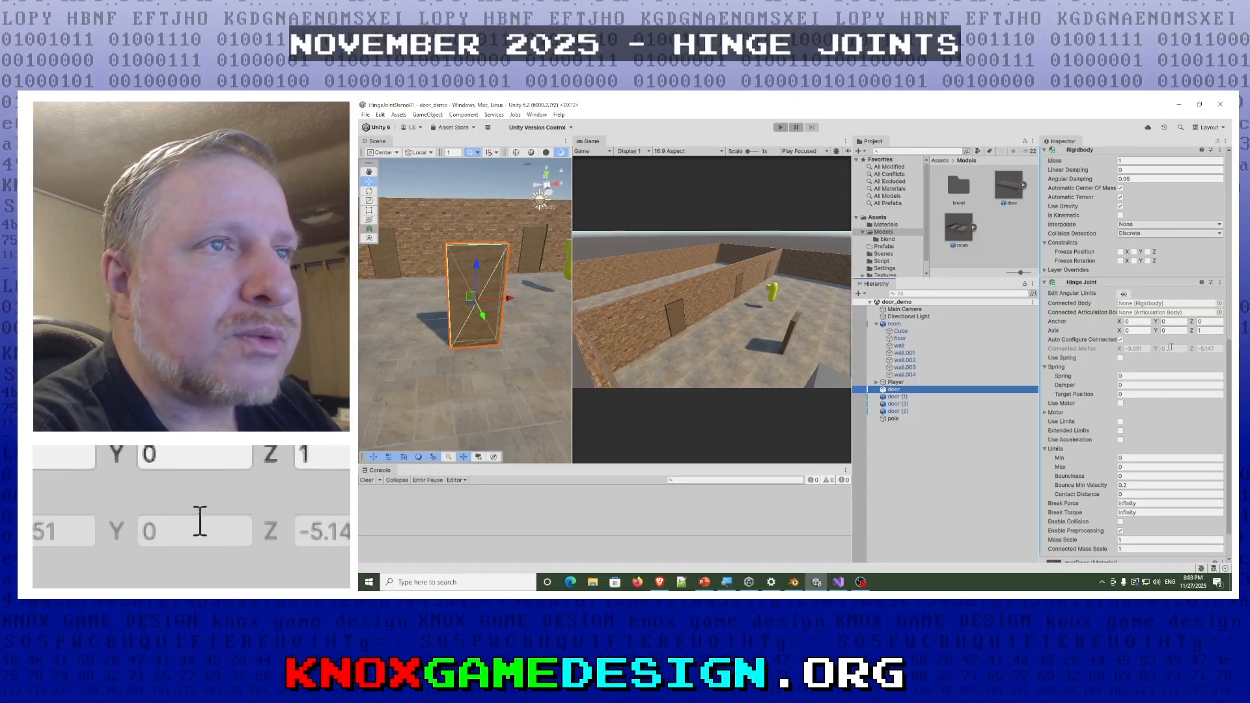
- Check the Hinge Joint settings of door (3) and door (2), and return to the object door
click(899, 404)
click(901, 411)
click(897, 390)
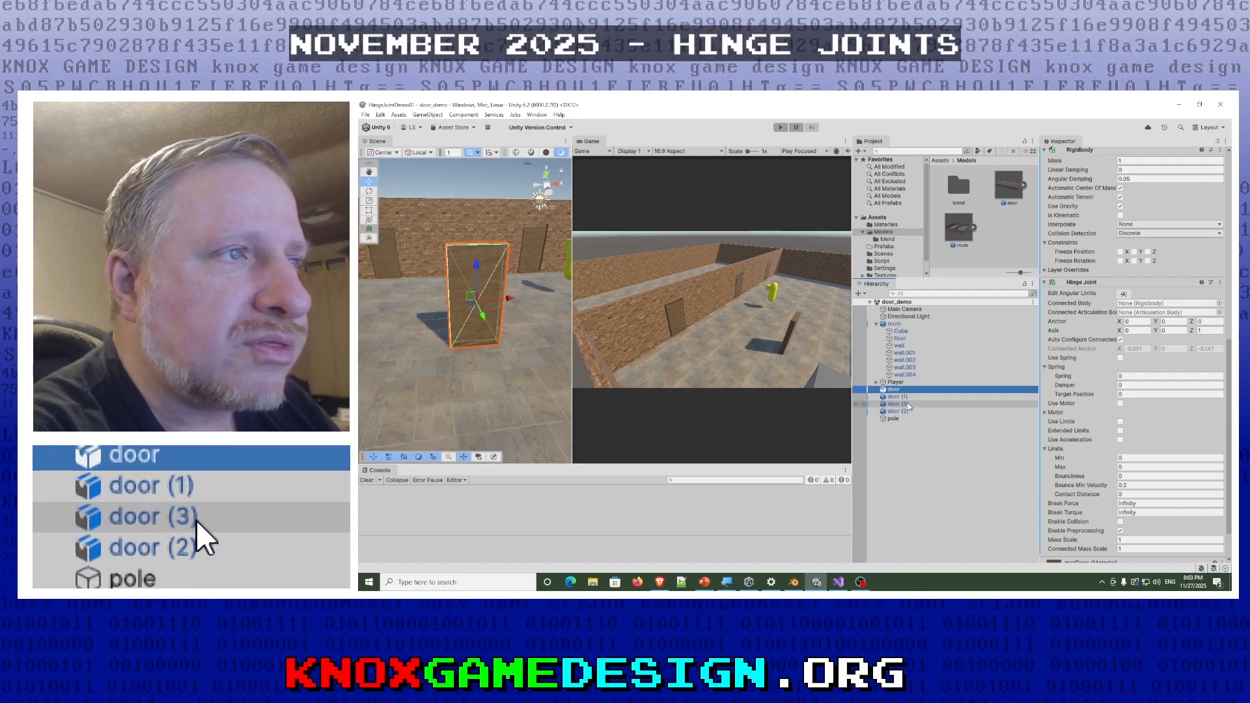
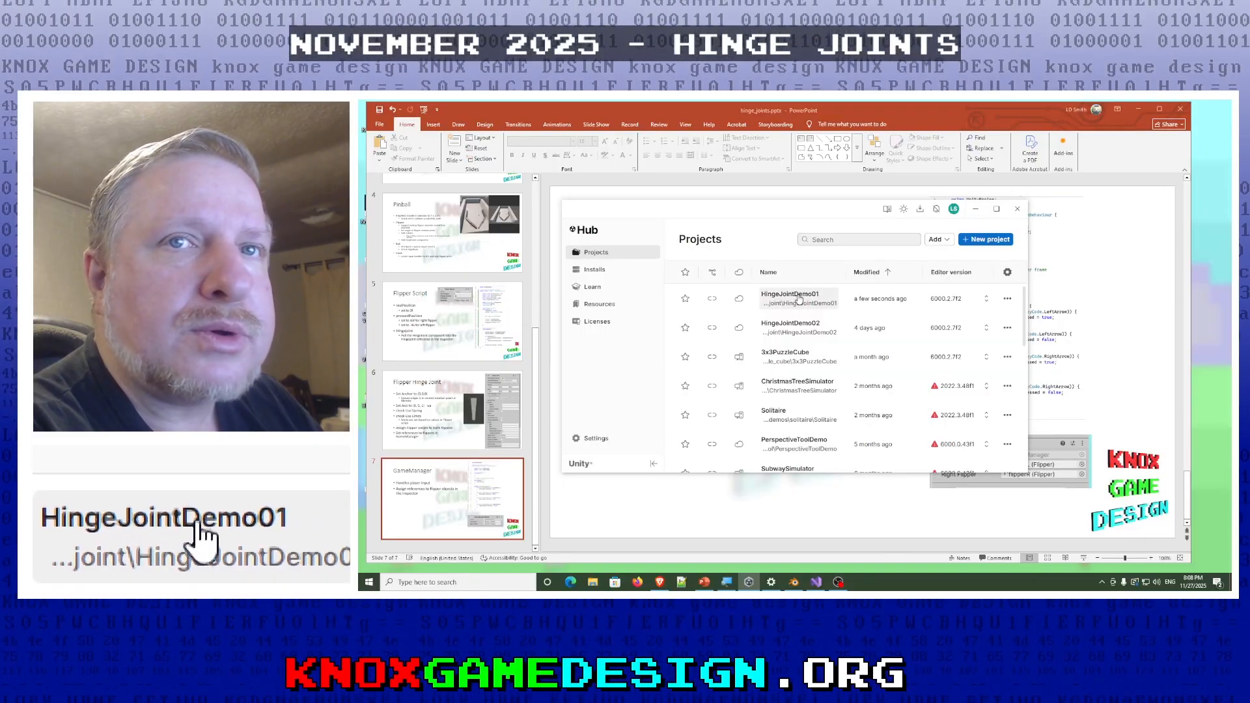
- Open the HingeJointDemo02 project from Unity Hub and run its pinball scene in play mode
click(792, 327)
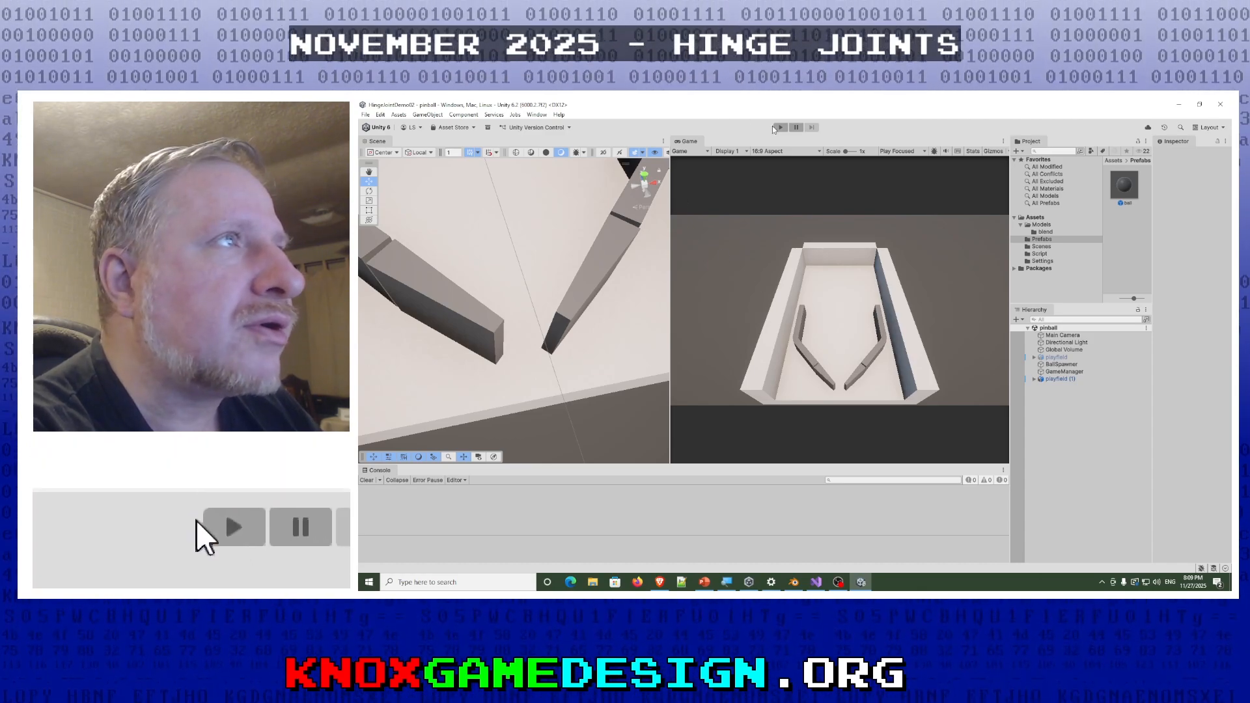
click(781, 129)
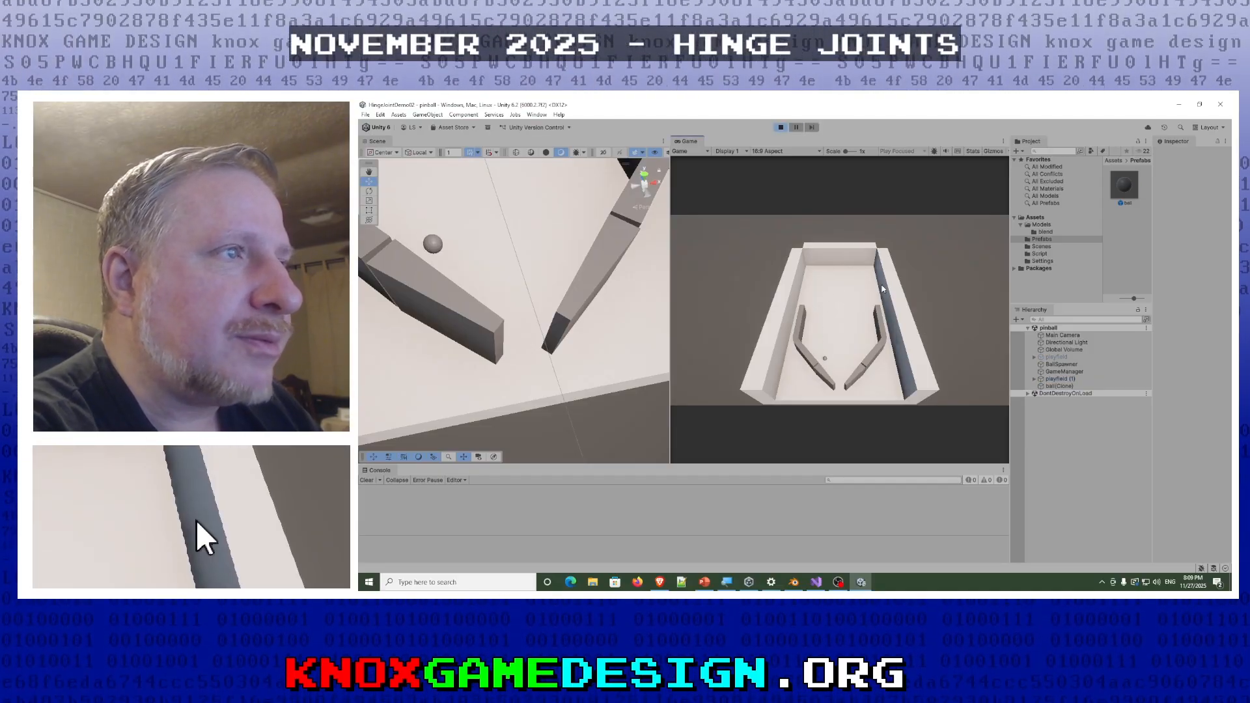
- Swing the left and right flippers repeatedly to test them against the spawned balls, and stop play mode
key(Left)
key(Right)
key(Right)
key(Right)
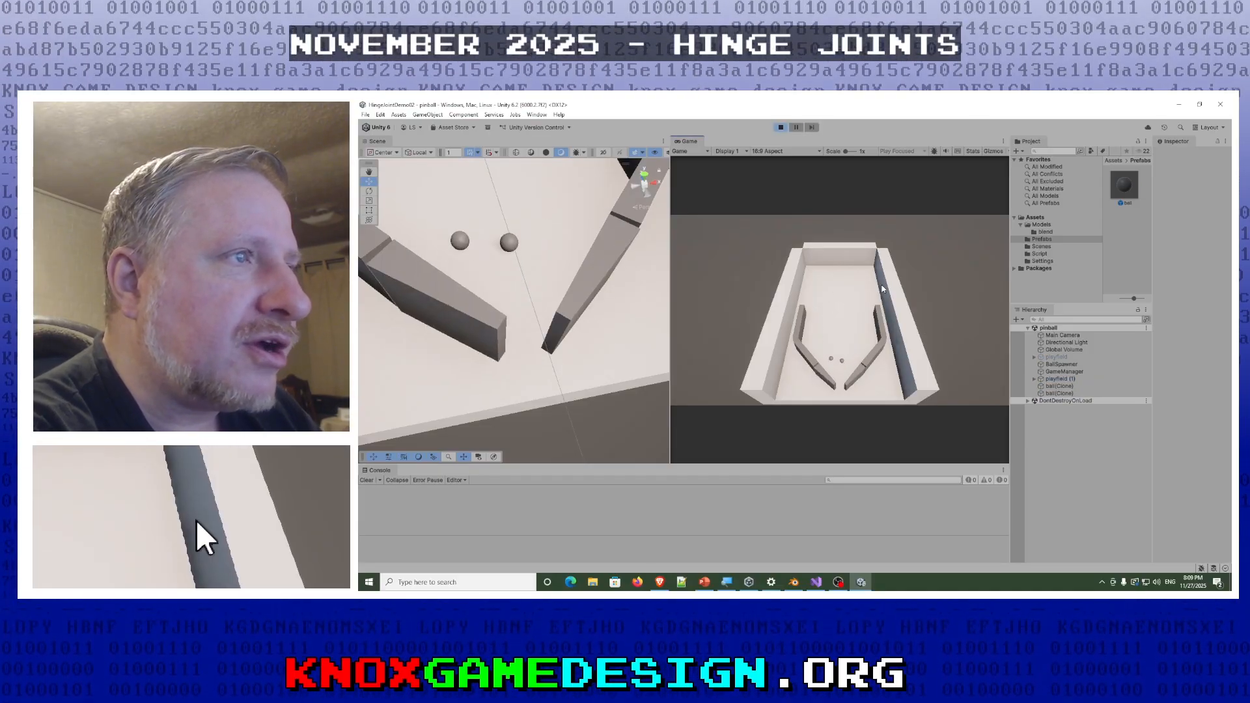
key(Right)
key(Right)
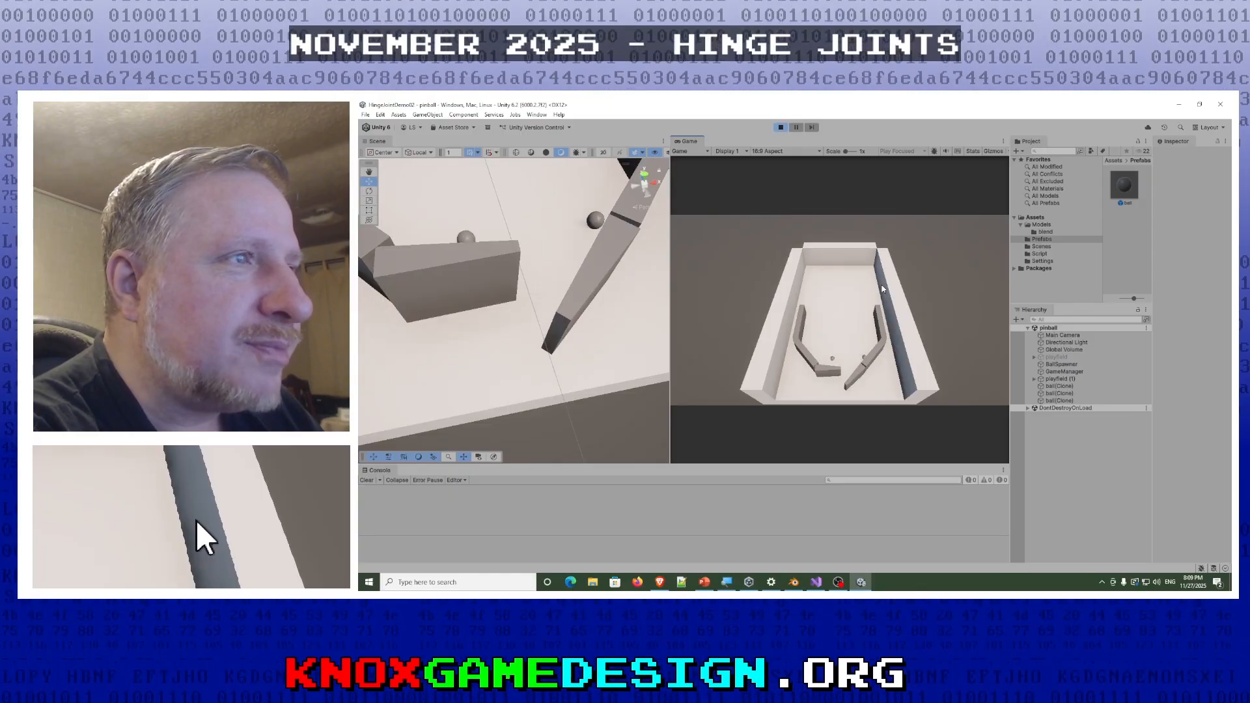
key(Right)
key(Right)
key(Left)
key(Left)
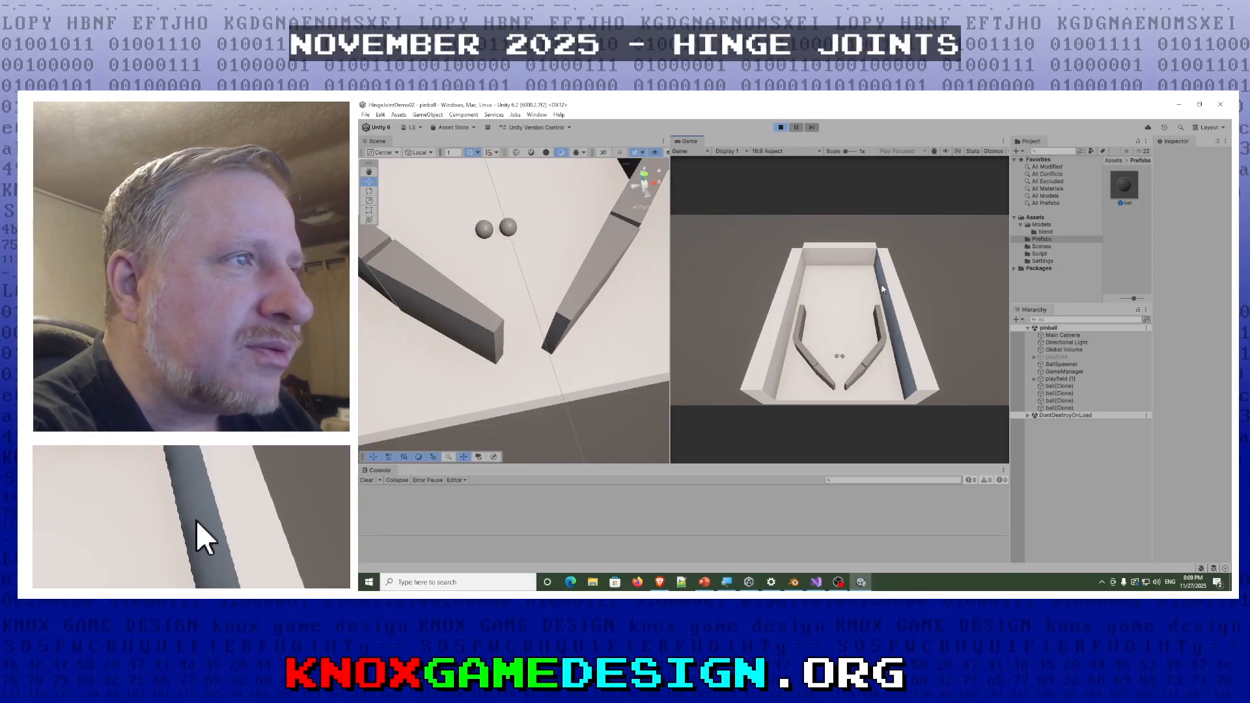
key(Right)
key(Left)
key(Left)
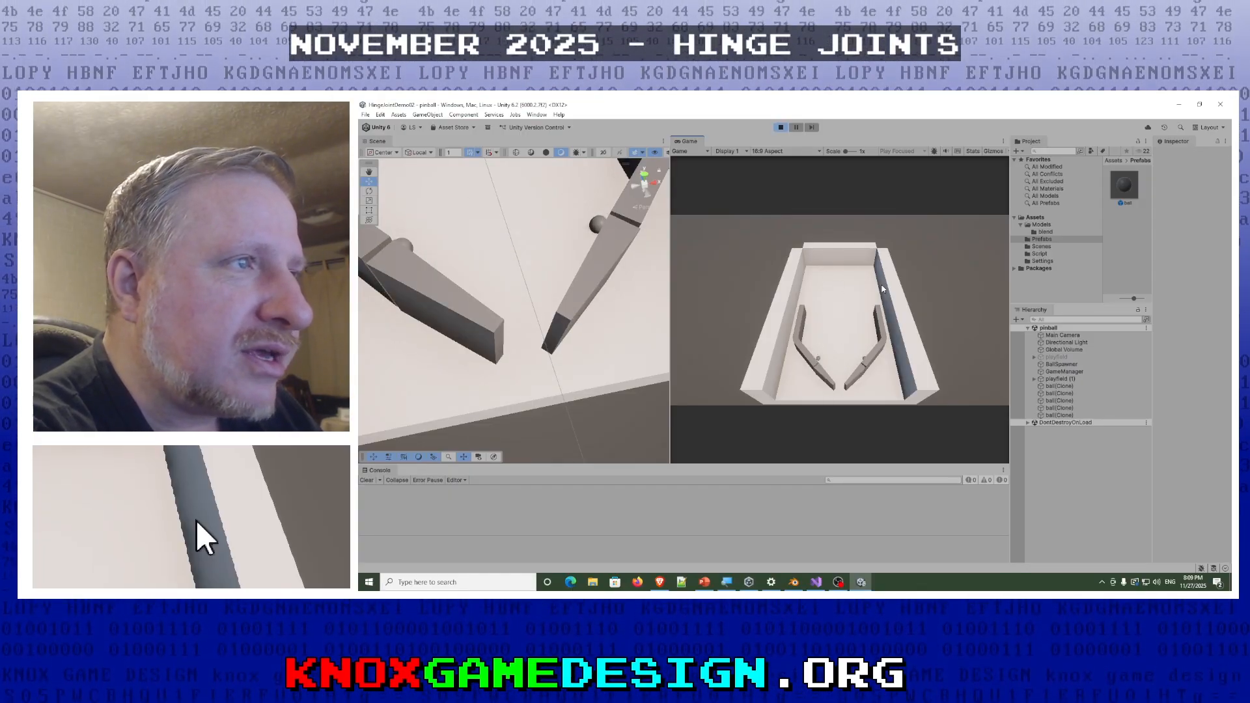
key(Left)
key(Right)
key(Right)
key(Left)
key(Right)
key(Right)
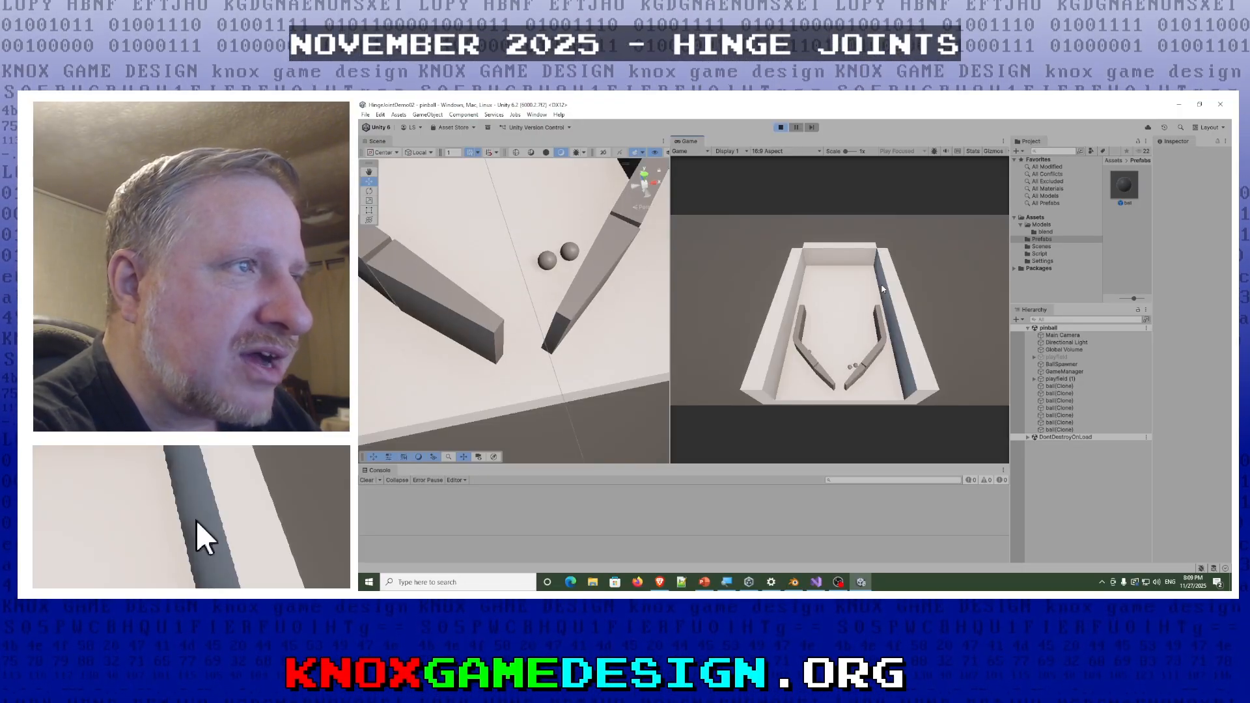
key(Right)
key(Left)
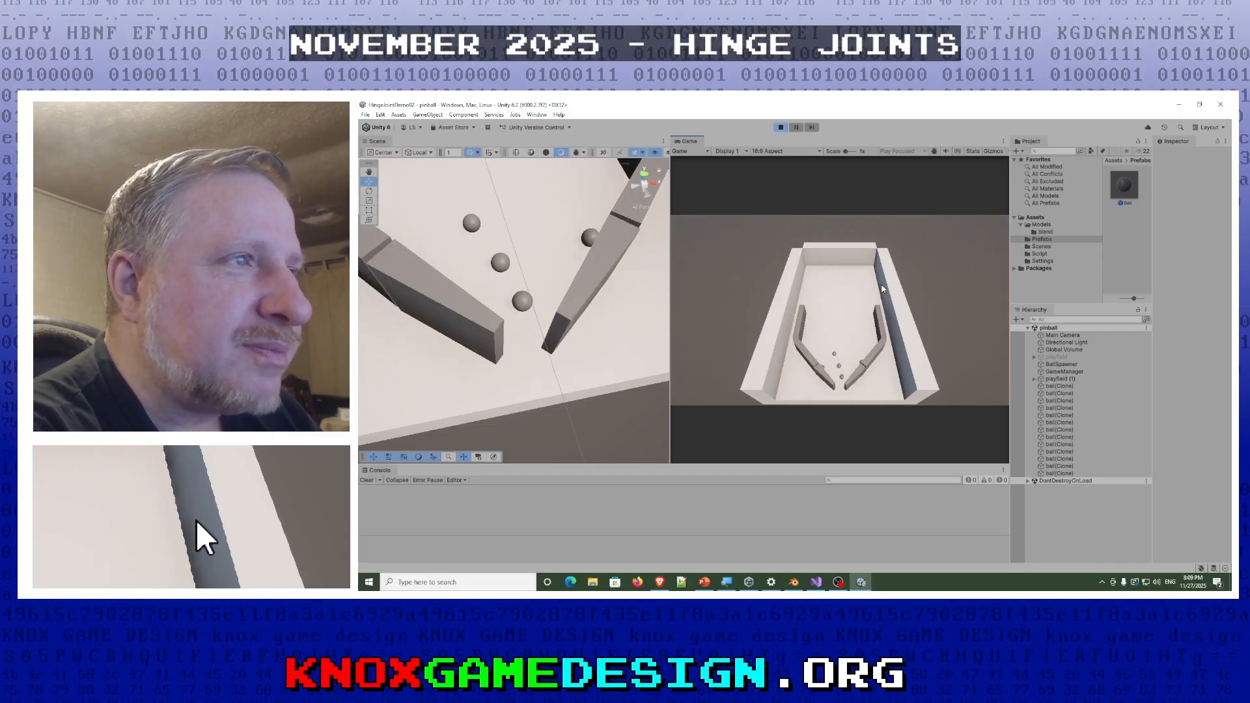
key(Right)
key(Left)
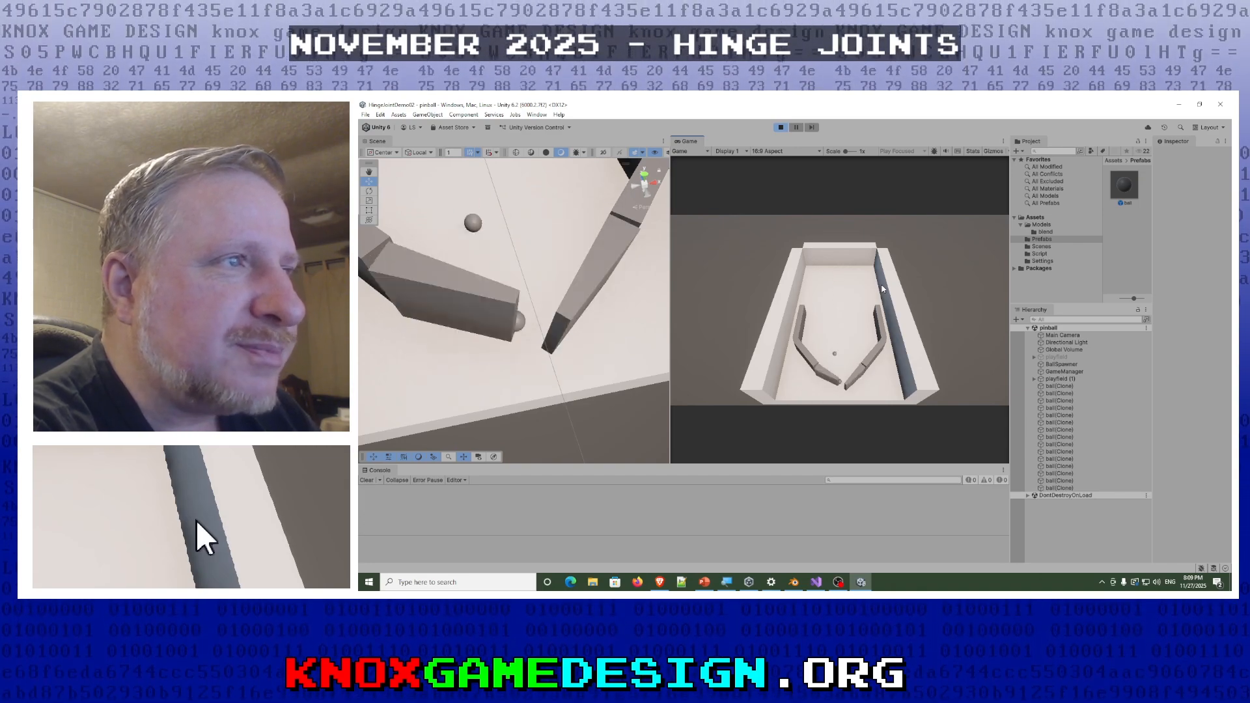
key(Left)
key(Right)
key(Right)
key(Left)
key(Left)
key(Right)
key(Left)
key(Right)
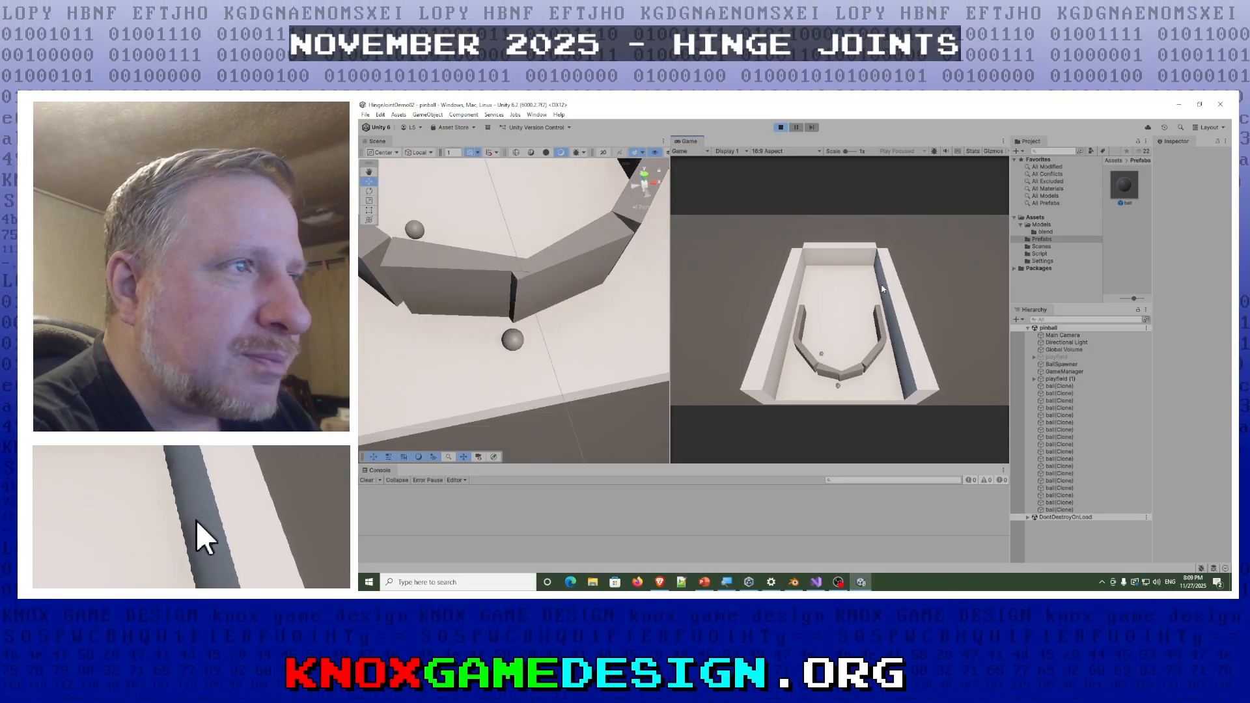
key(Left)
key(Right)
key(Left)
key(Right)
key(Left)
key(Right)
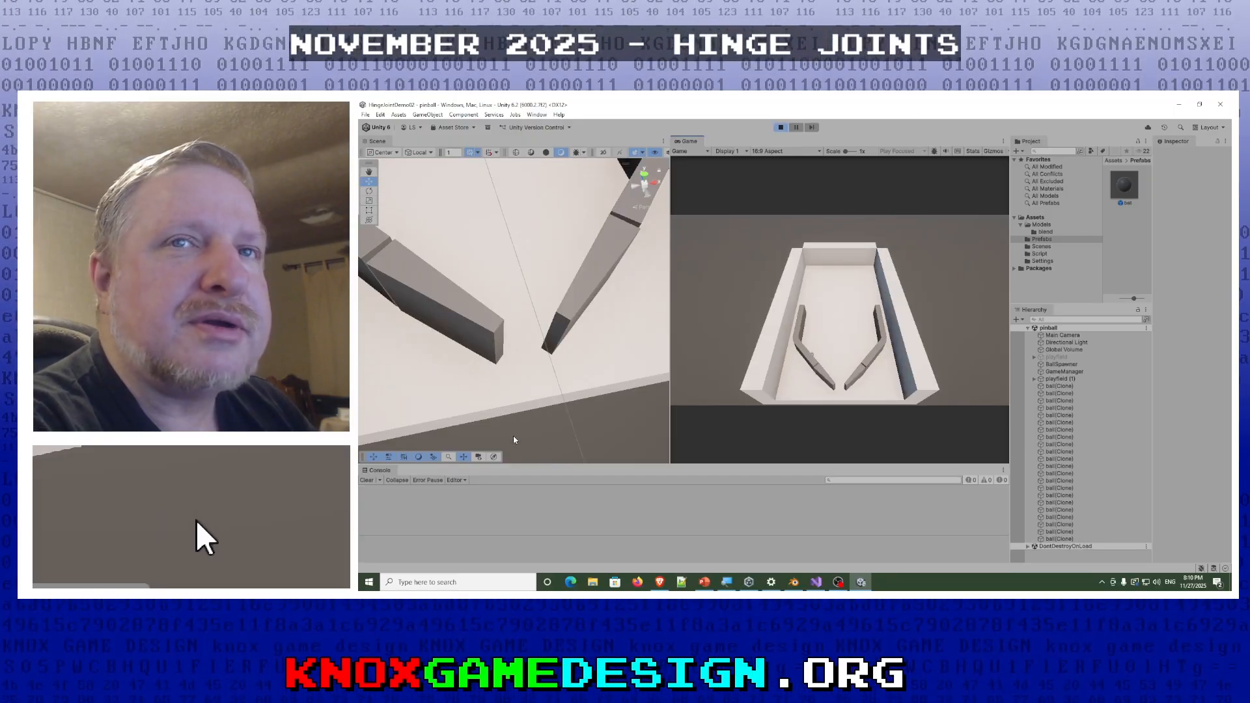
click(779, 125)
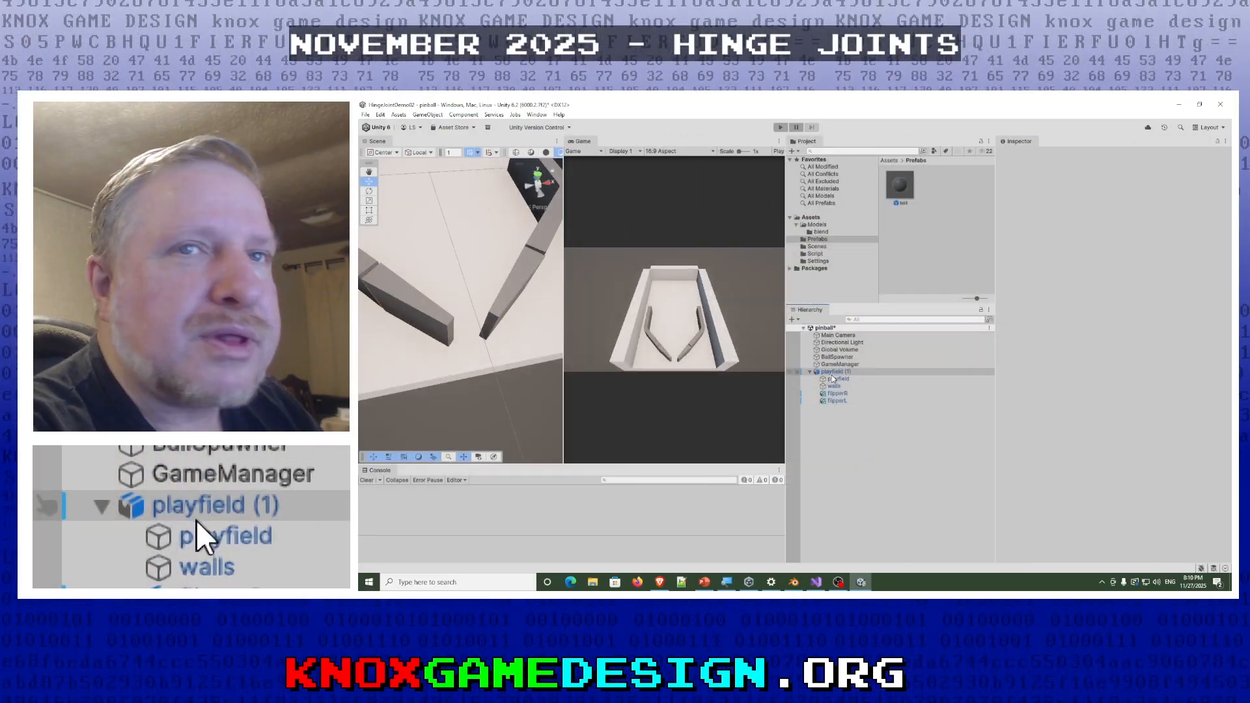
- Widen the Scene view and examine the playfield and walls objects under playfield (1) with the whole table in view
click(839, 380)
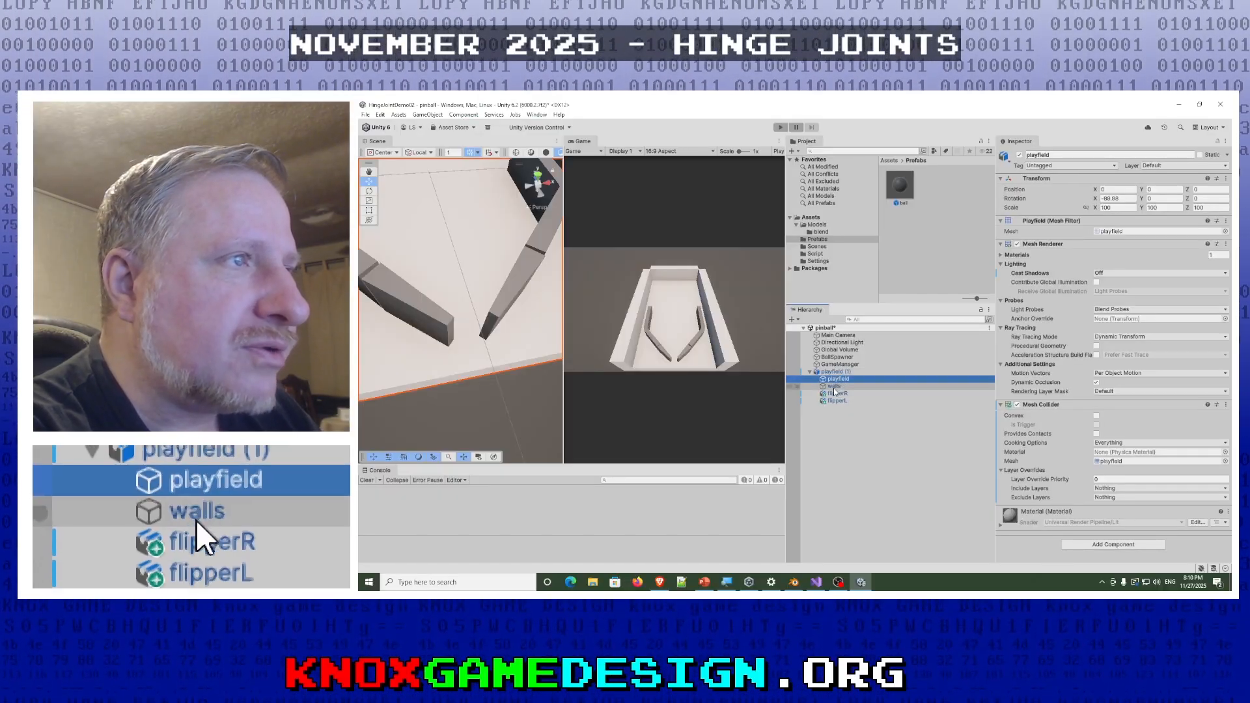
click(834, 388)
middle_drag(429, 323, 439, 325)
drag(564, 312, 628, 312)
scroll(535, 317, down, 5)
right_drag(535, 316, 510, 306)
key(w)
key(w)
click(839, 378)
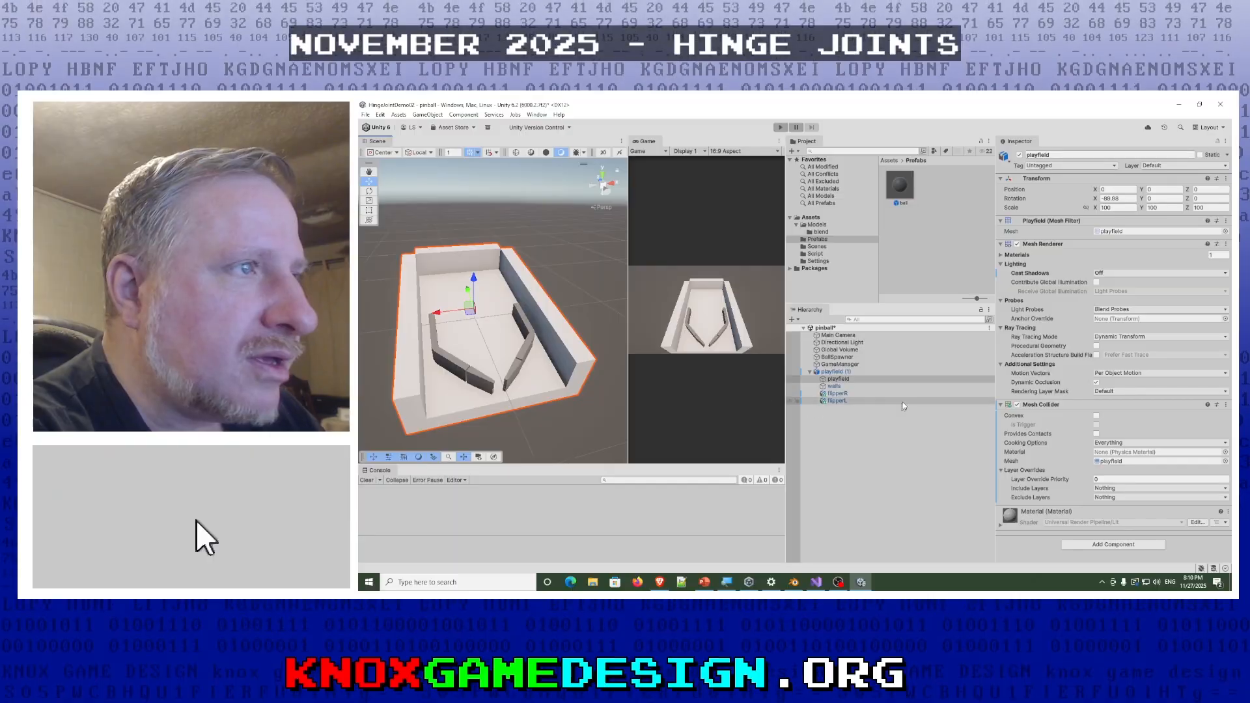
- Examine the components of flipperR and flipperL, including flipperL's Rigidbody, Hinge Joint axis, spring and limits, and Flipper script
click(832, 394)
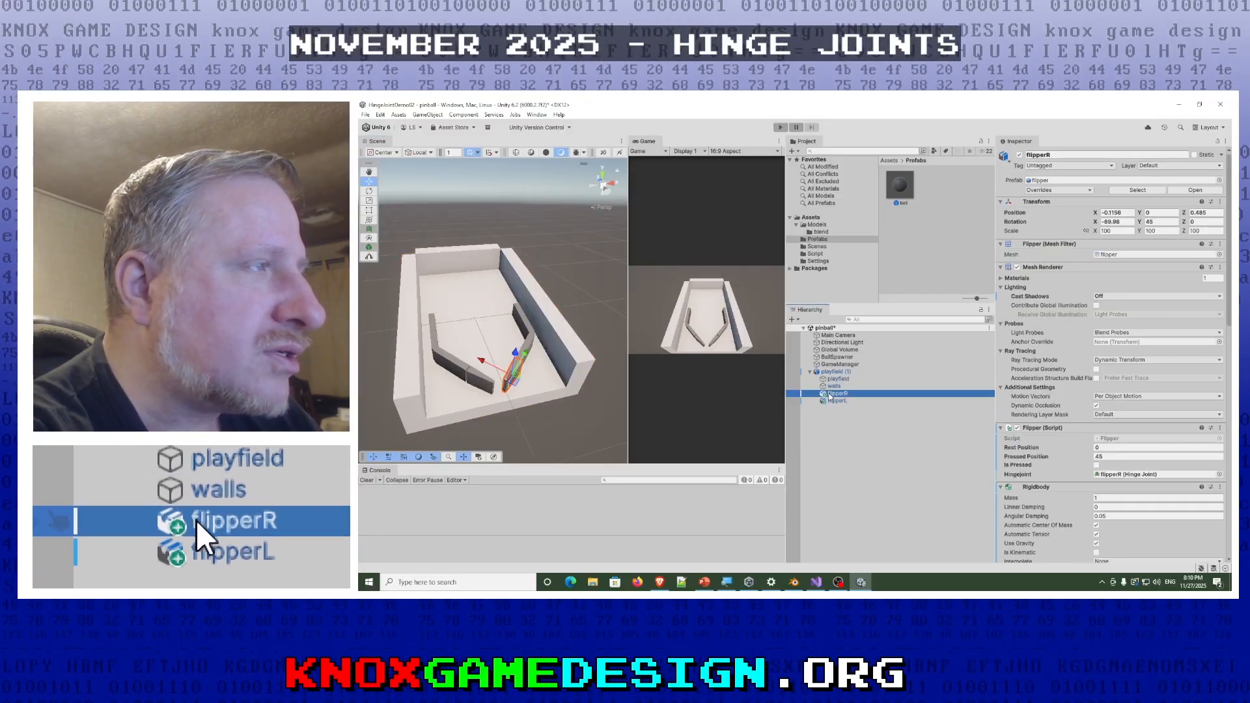
click(836, 402)
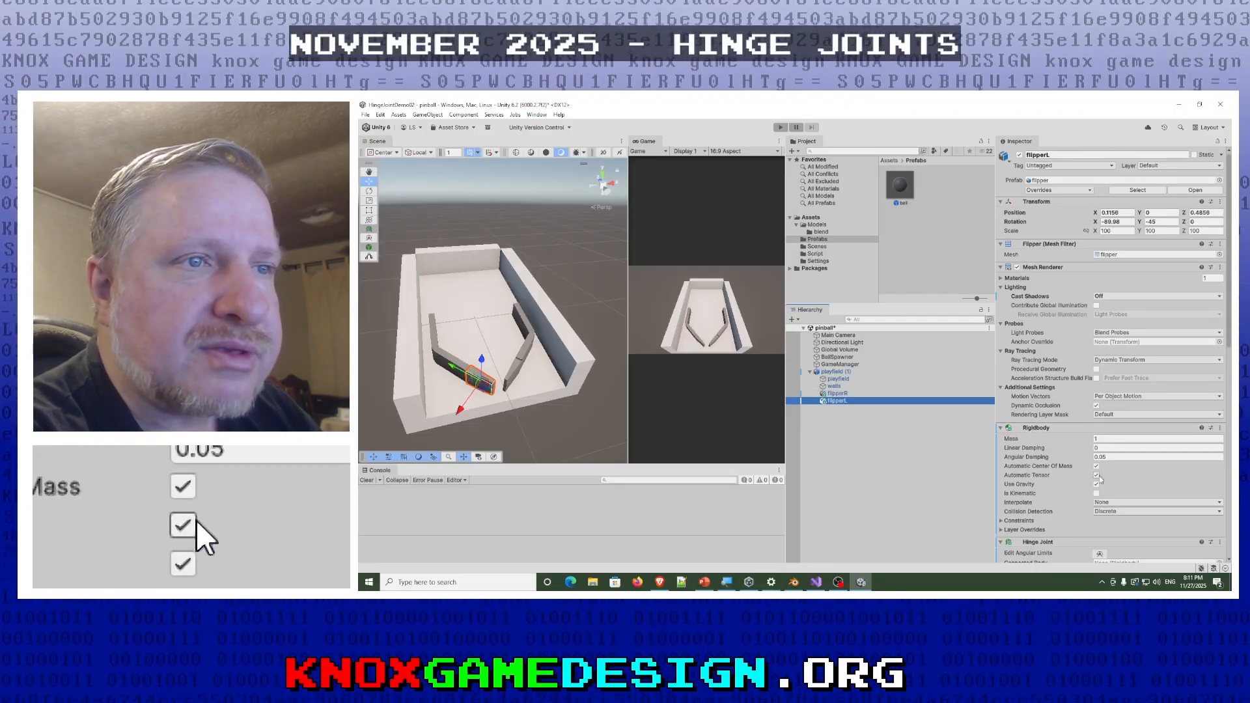
scroll(1099, 496, down, 5)
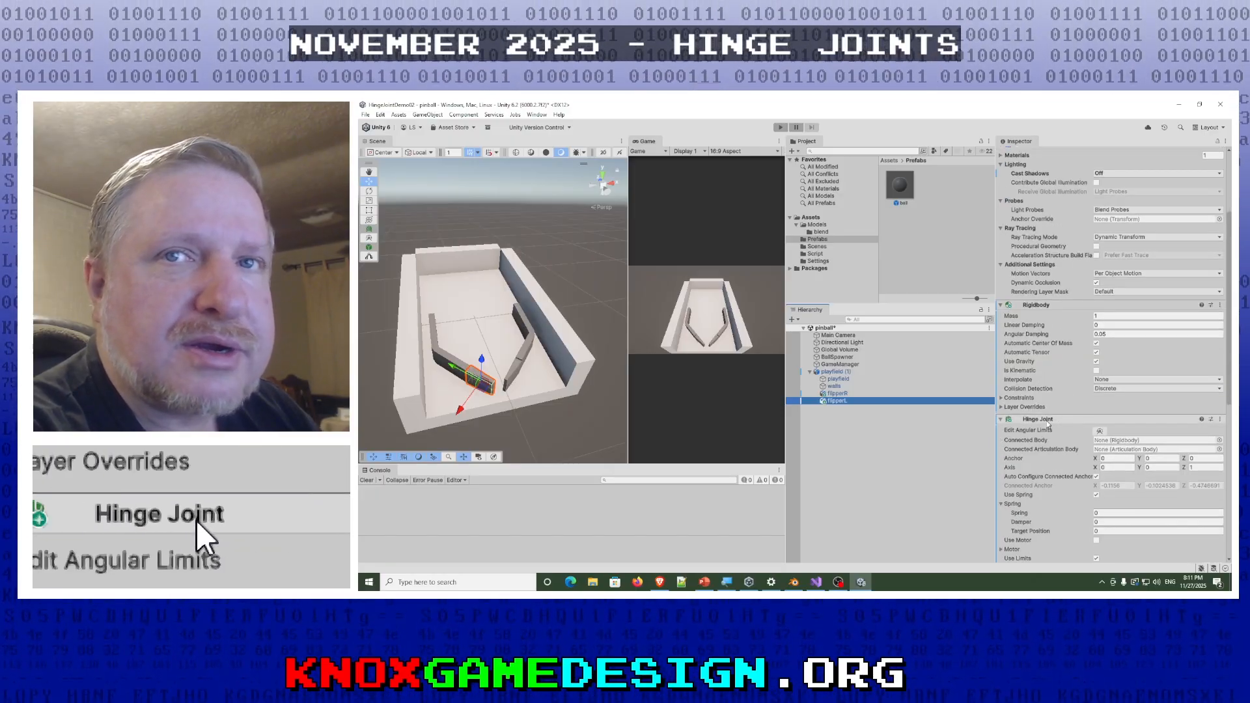
scroll(1008, 453, down, 1)
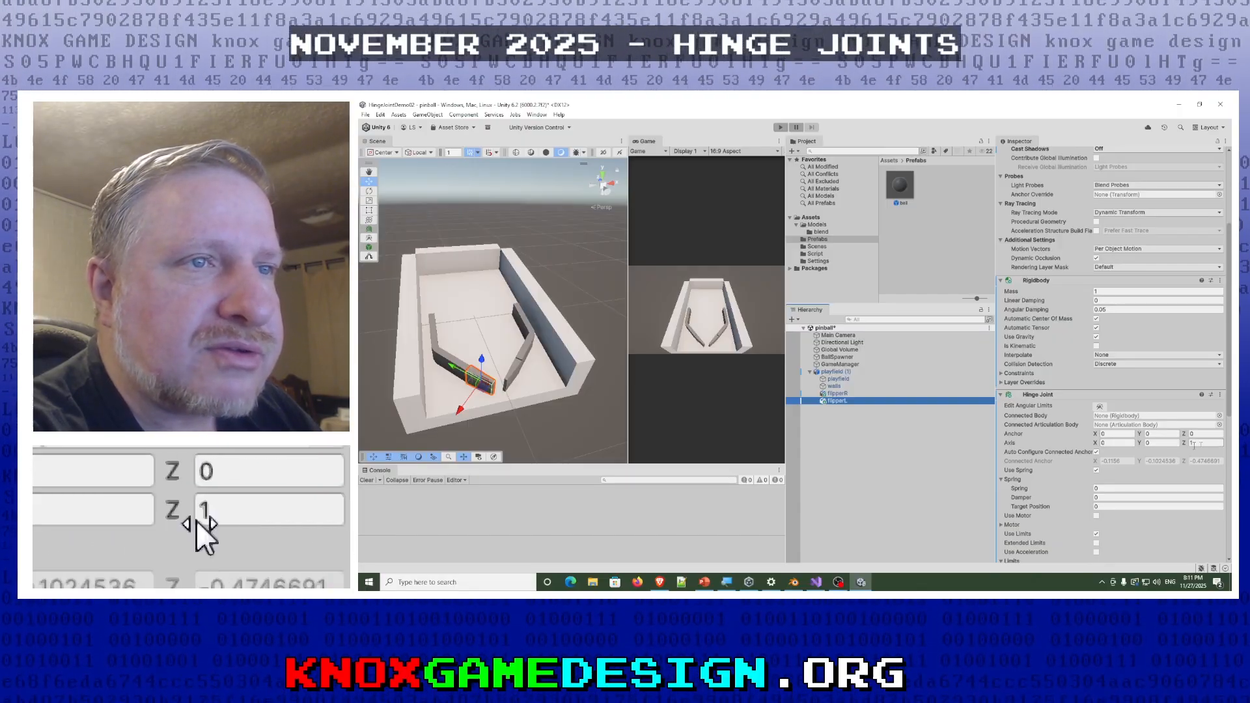
scroll(1084, 468, down, 7)
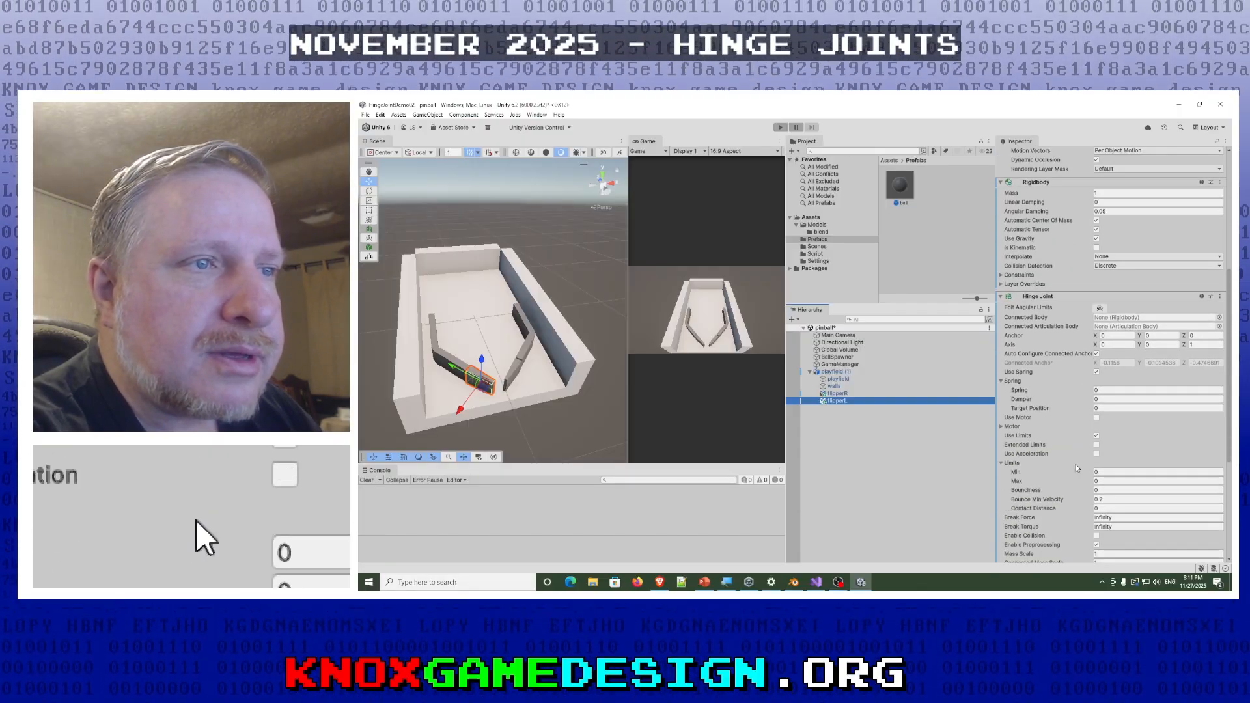
scroll(1076, 468, down, 1)
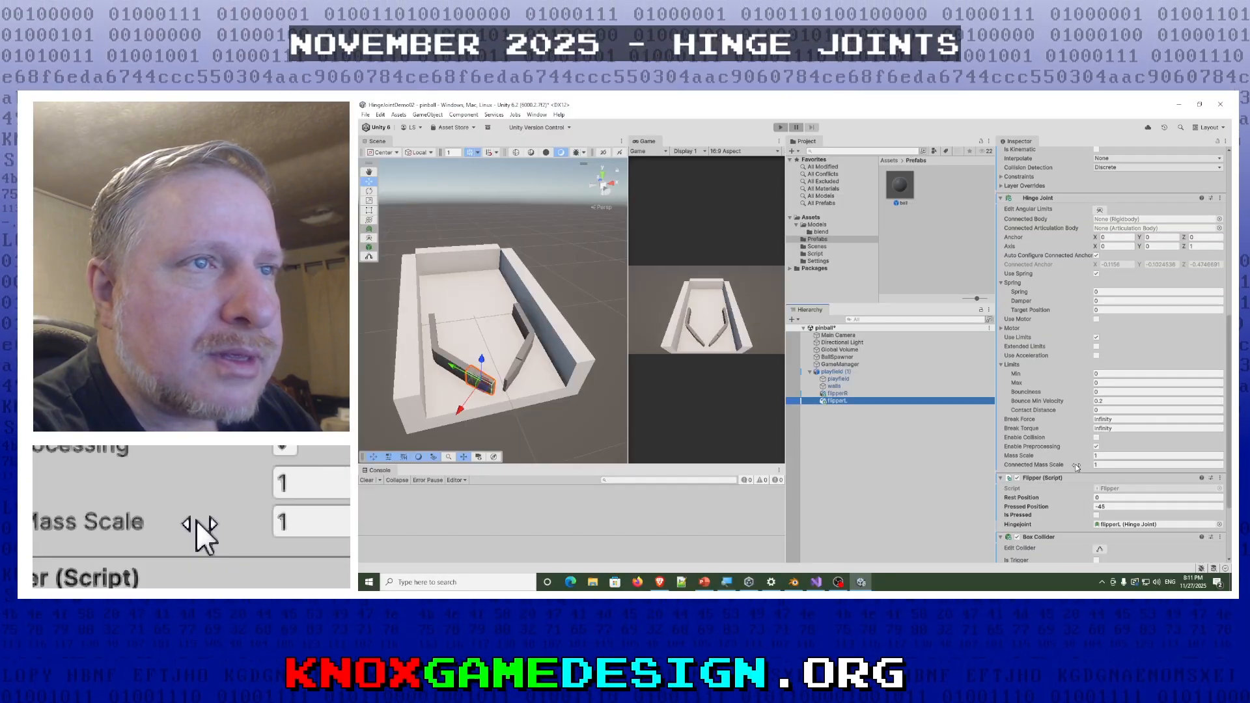
click(1097, 383)
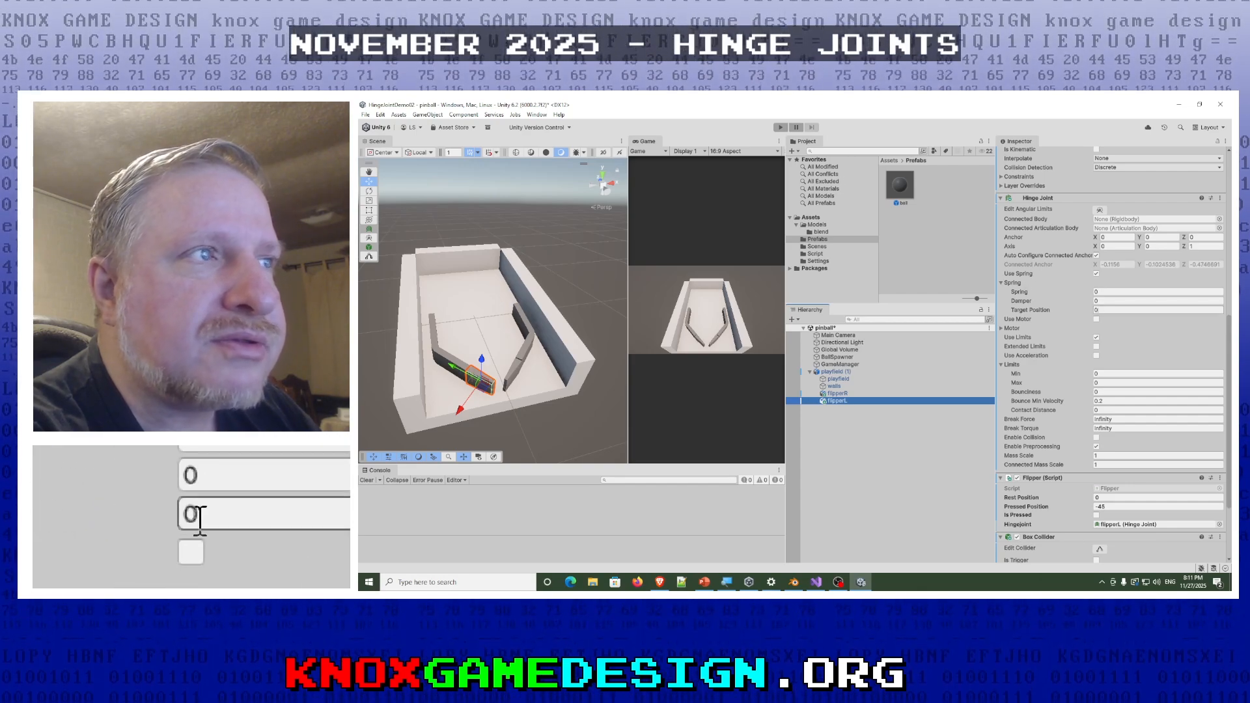
- Open the Flipper script from the Script folder in Visual Studio and read its variables and Start method
click(814, 254)
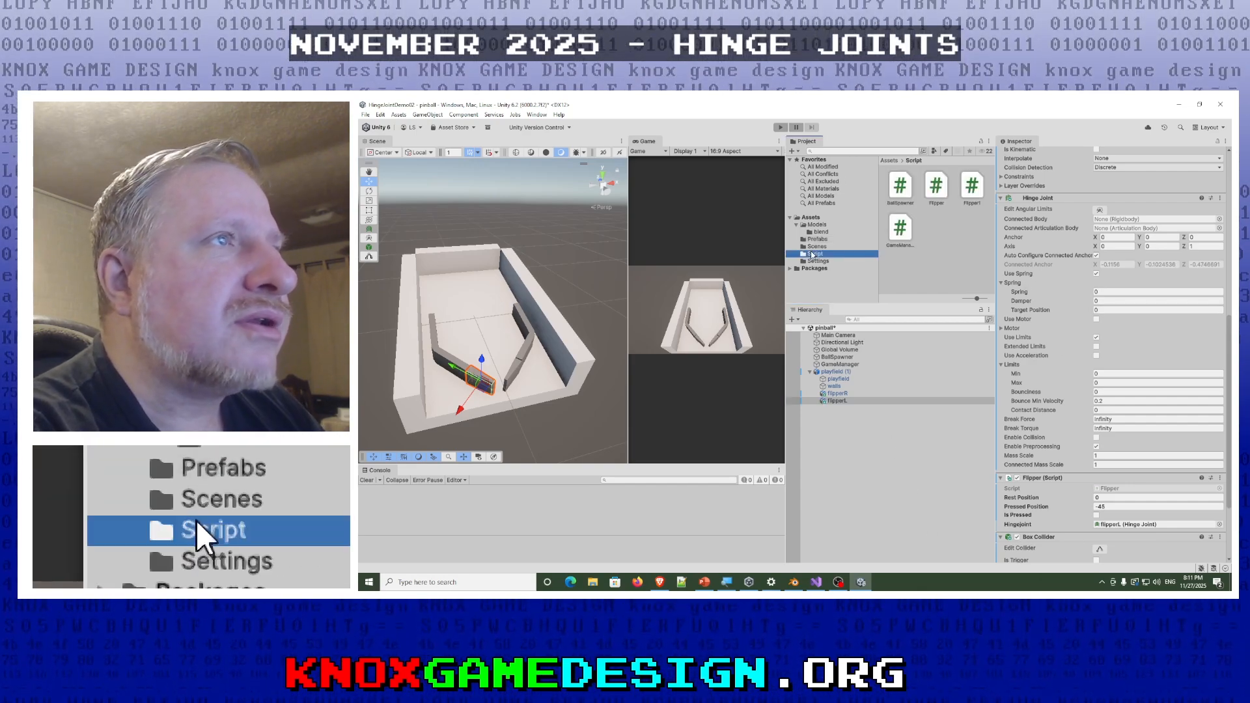
double_click(931, 194)
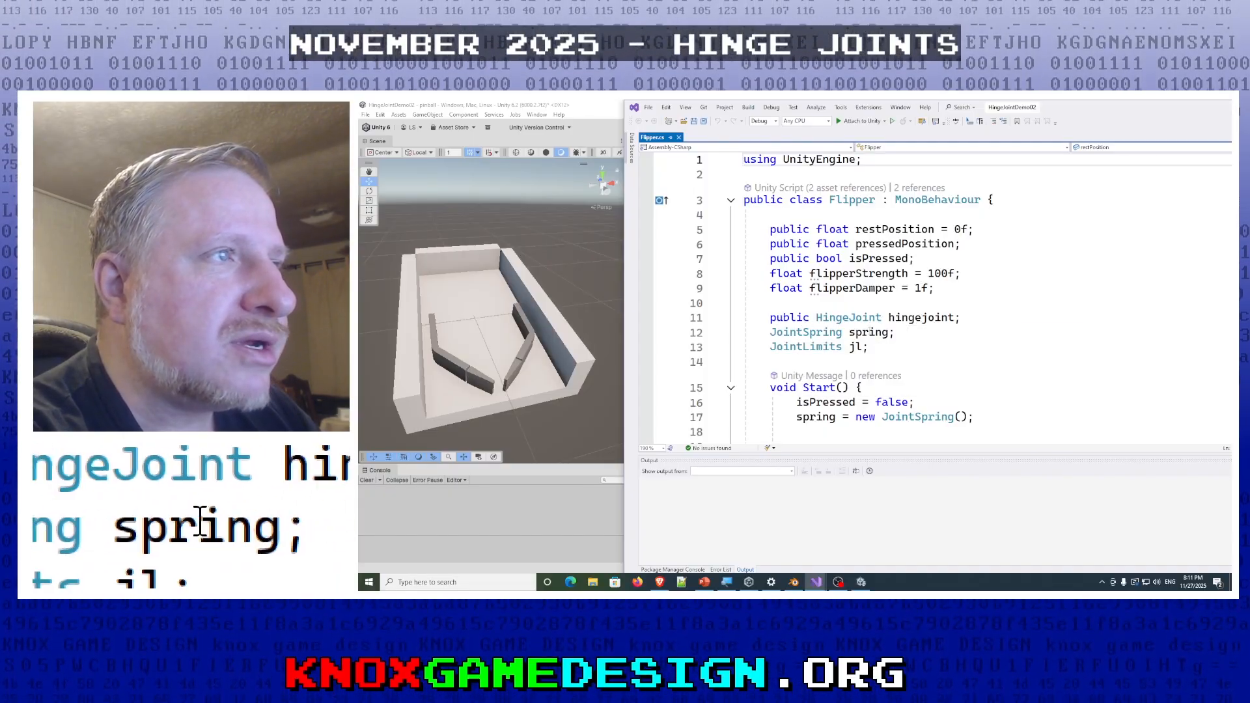
scroll(840, 345, down, 2)
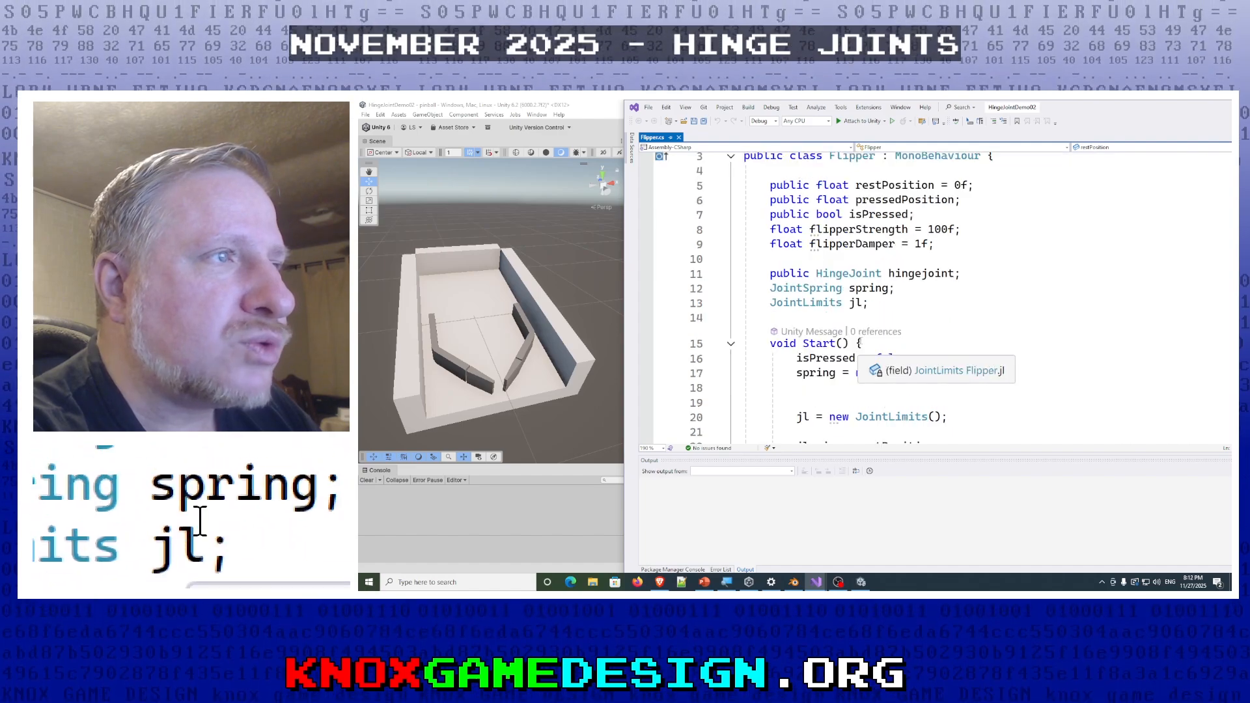
scroll(859, 339, down, 1)
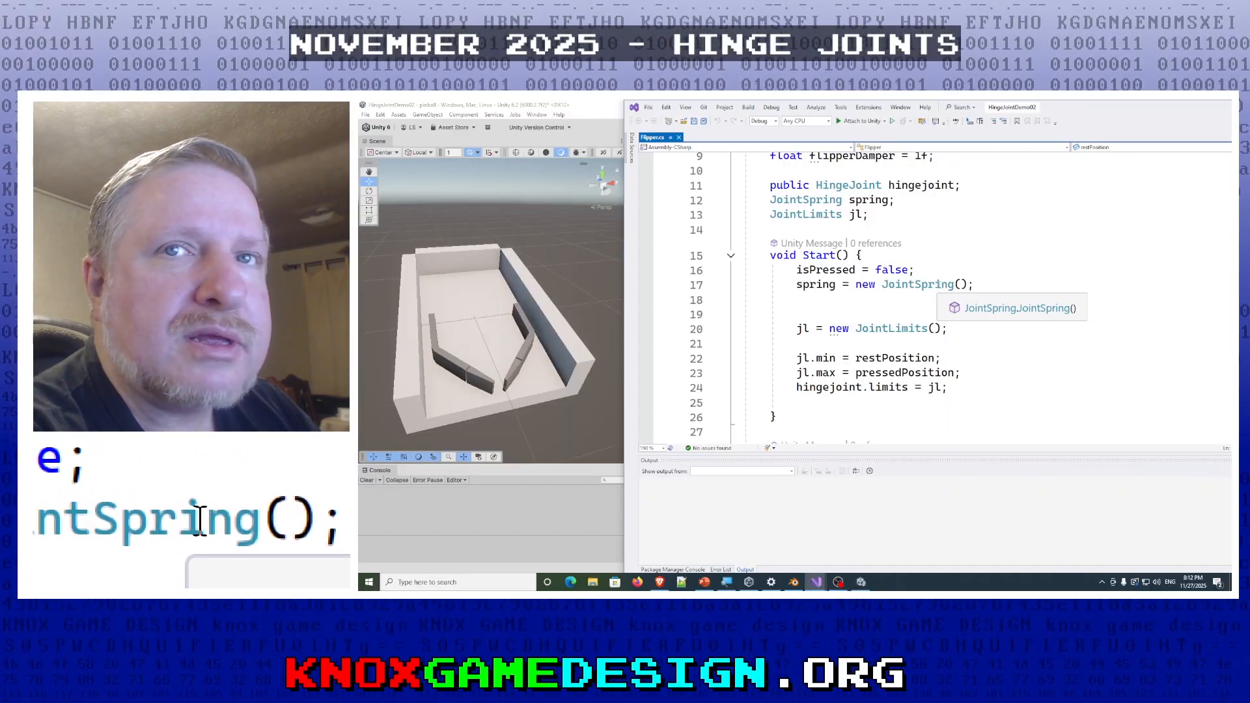
ctrl+scroll(856, 299, up, 1)
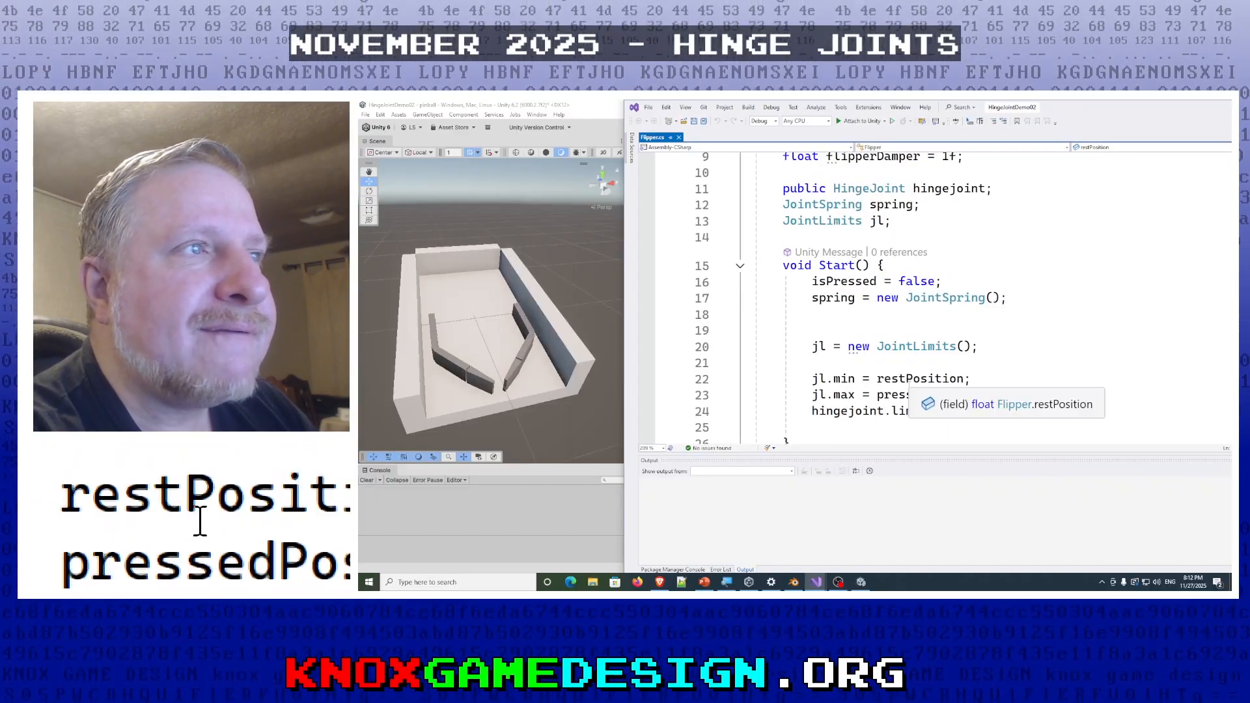
scroll(856, 348, down, 1)
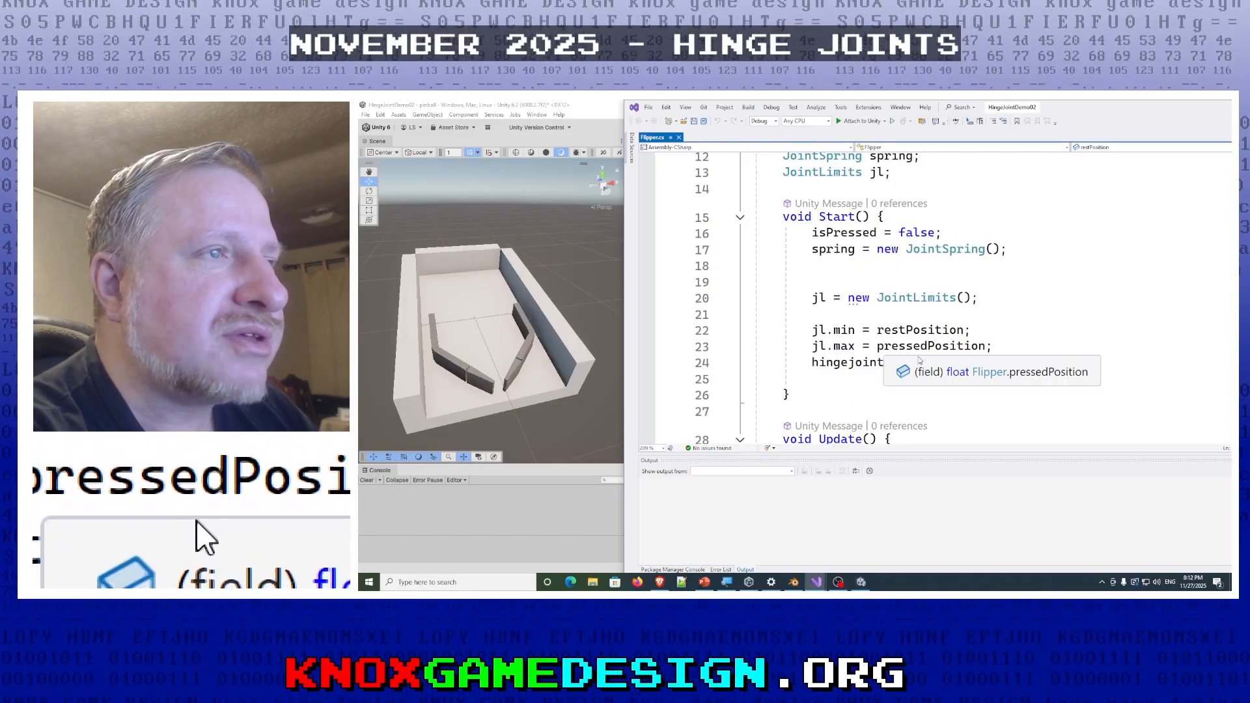
- Move the code window aside, return to Unity and compare the Flipper script positions and Hinge Joint settings of flipperR and flipperL
double_click(1090, 101)
drag(1081, 111, 696, 455)
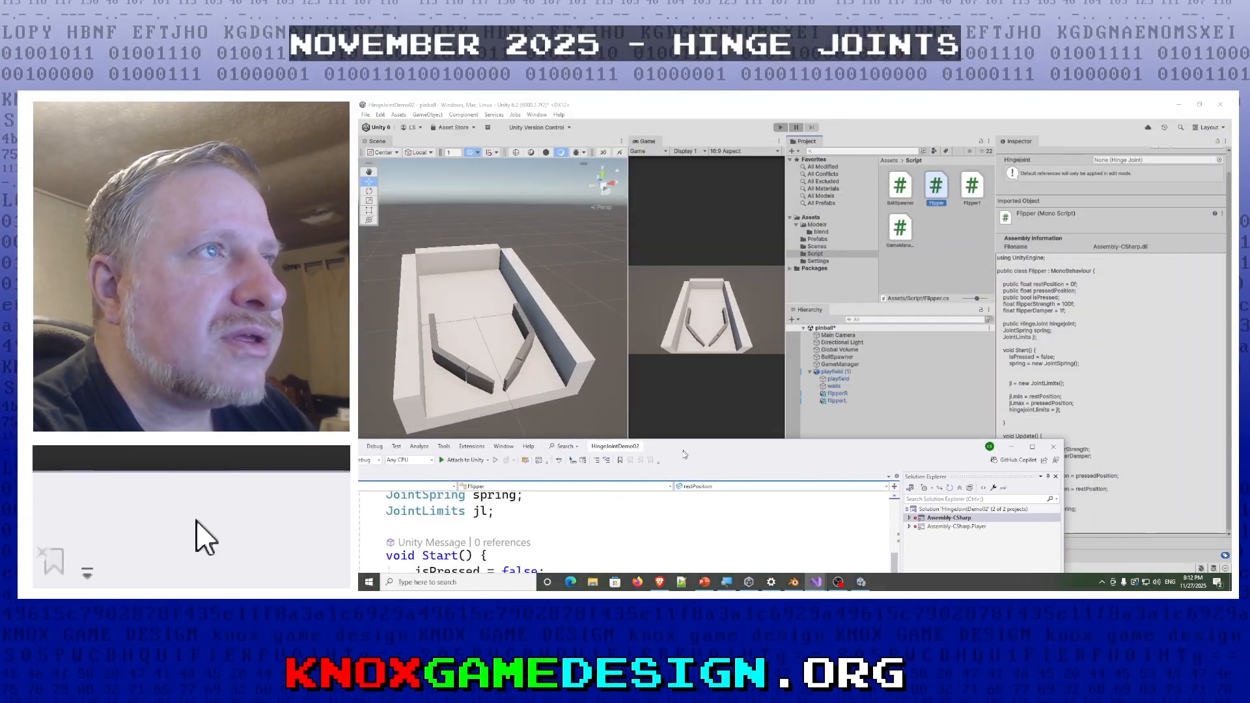
click(838, 393)
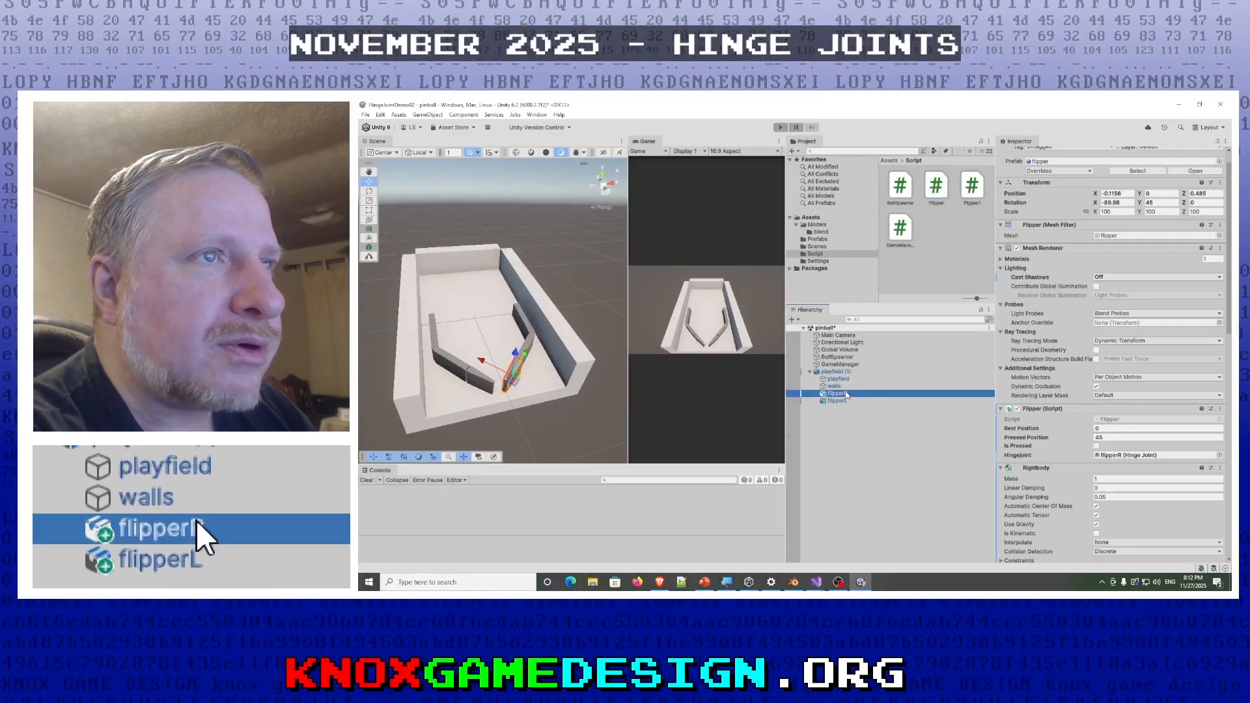
scroll(1068, 431, down, 5)
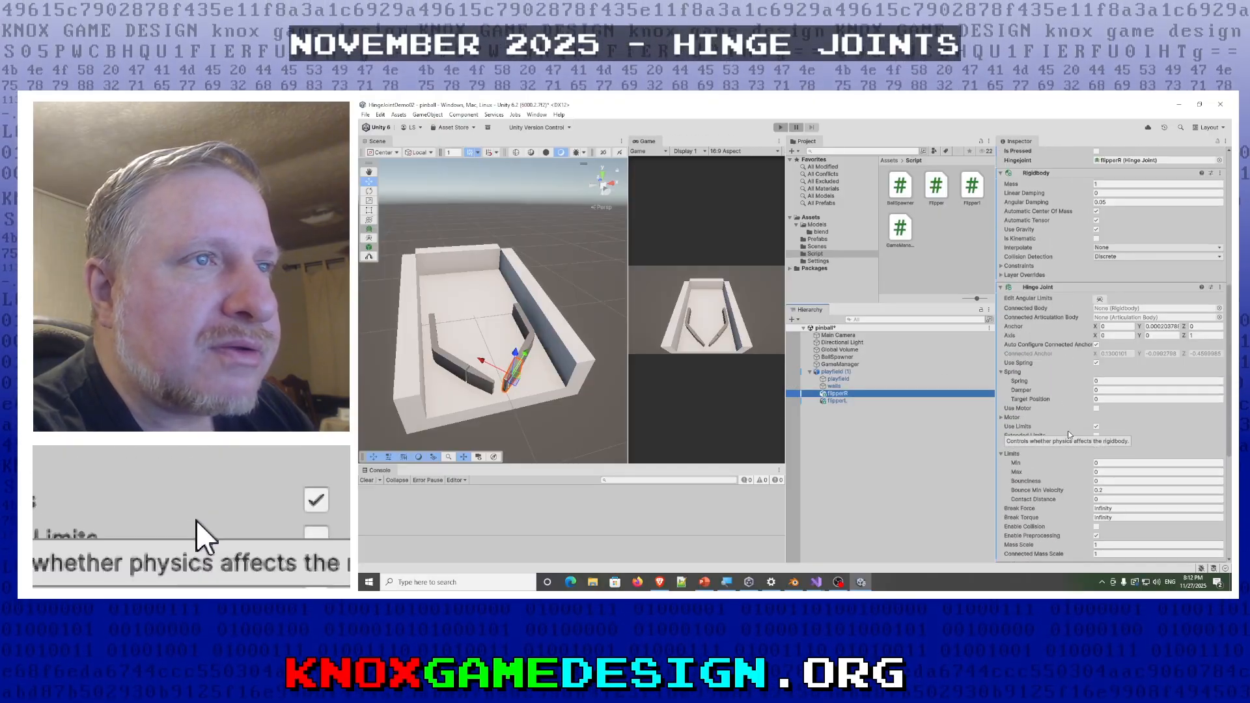
scroll(1067, 435, down, 4)
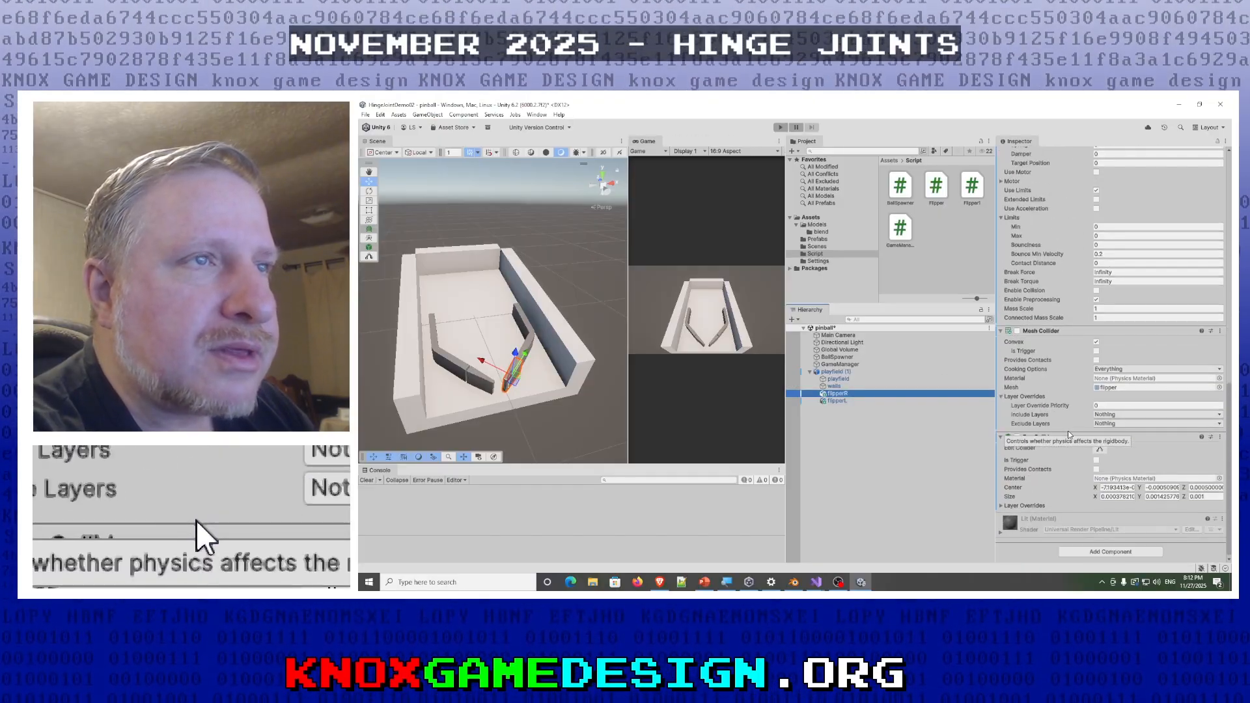
scroll(1068, 435, up, 8)
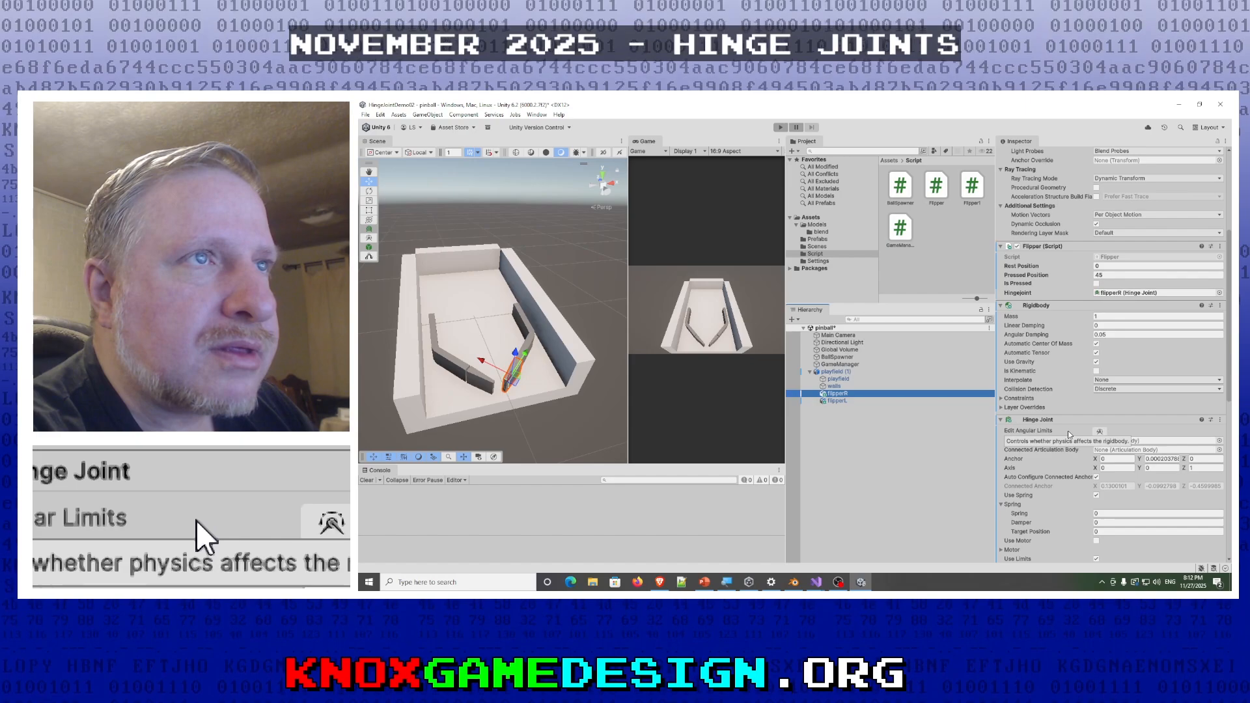
scroll(1068, 434, up, 3)
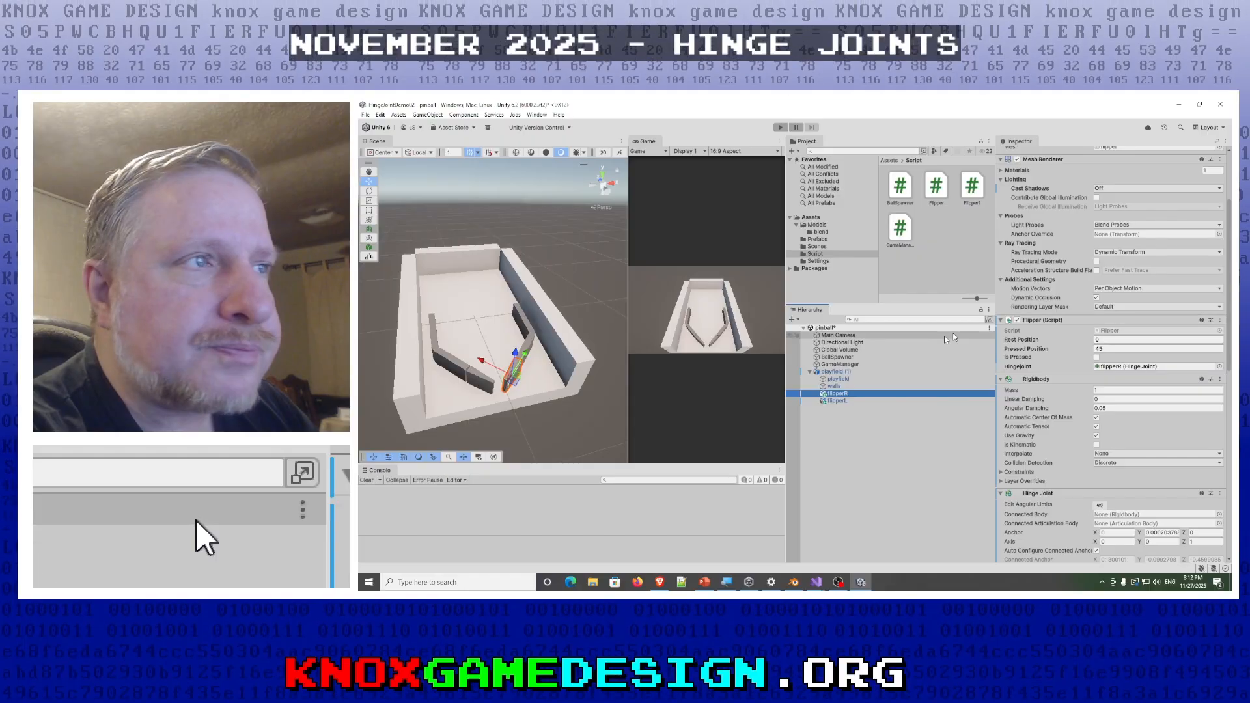
click(831, 400)
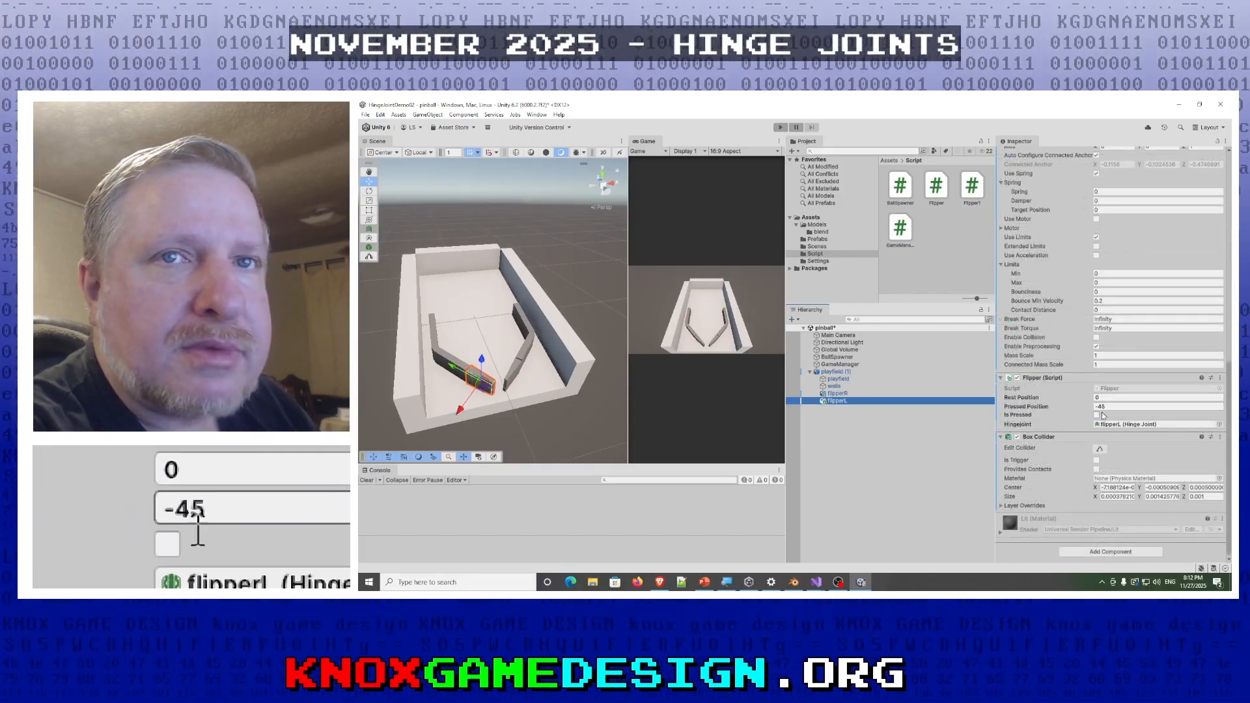
- Reopen the Flipper script in Visual Studio, read its Update method and variables, and return to Unity
mouse_move(822, 585)
click(852, 536)
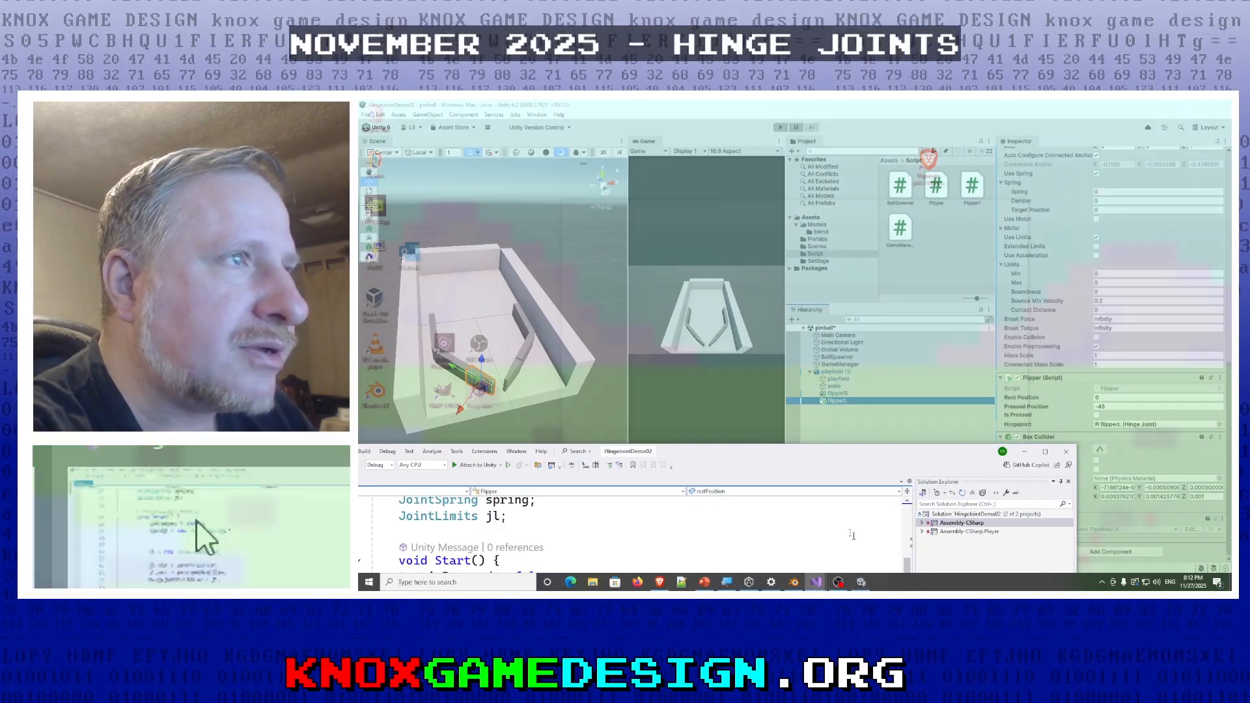
double_click(749, 450)
scroll(800, 339, down, 4)
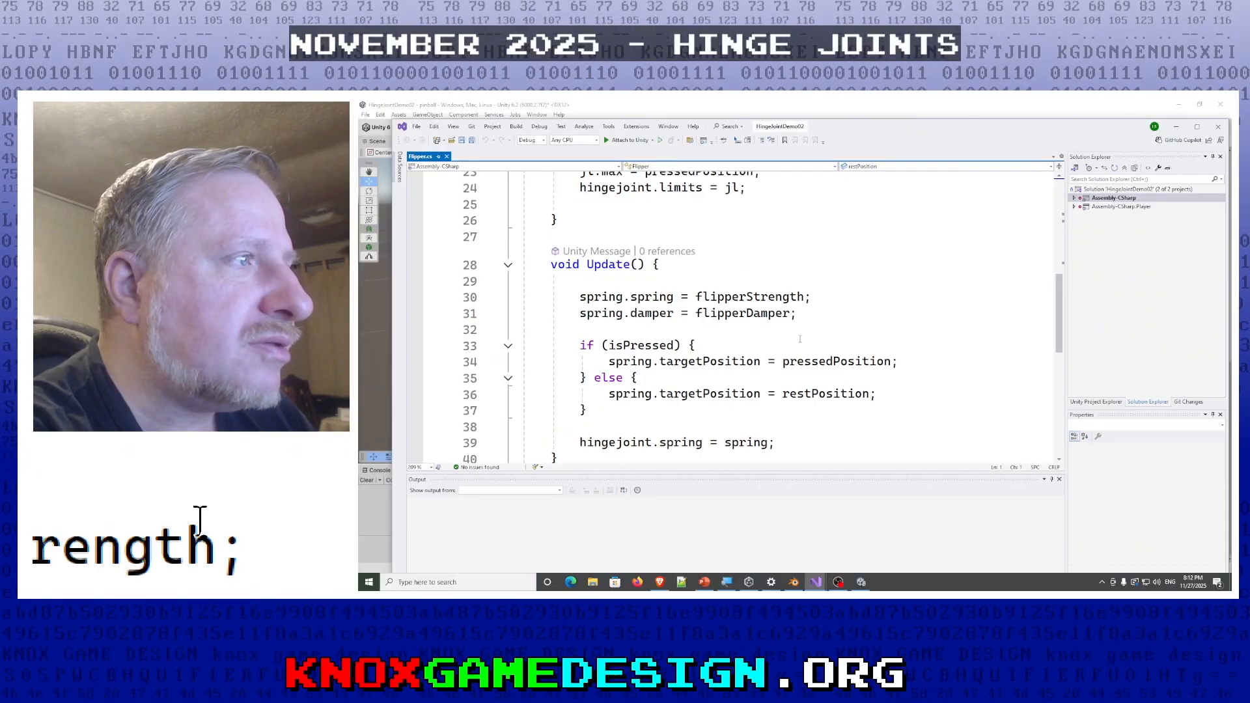
scroll(800, 338, down, 1)
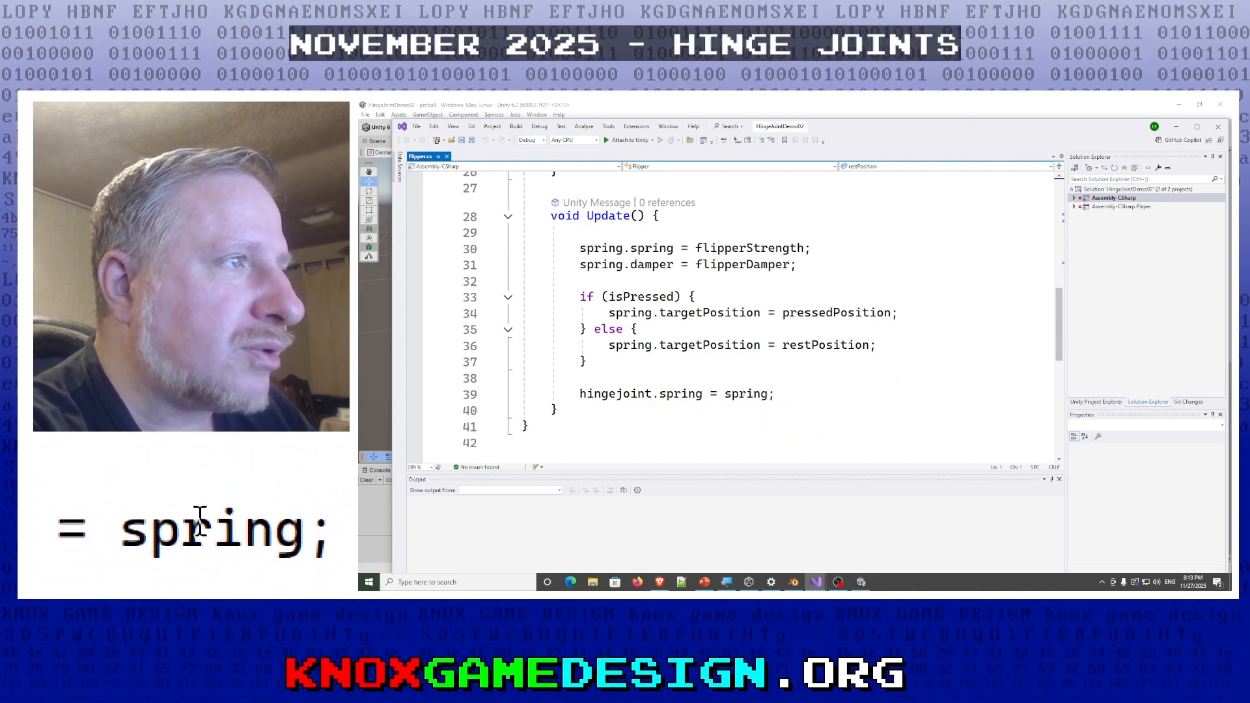
scroll(690, 376, down, 3)
scroll(690, 376, up, 3)
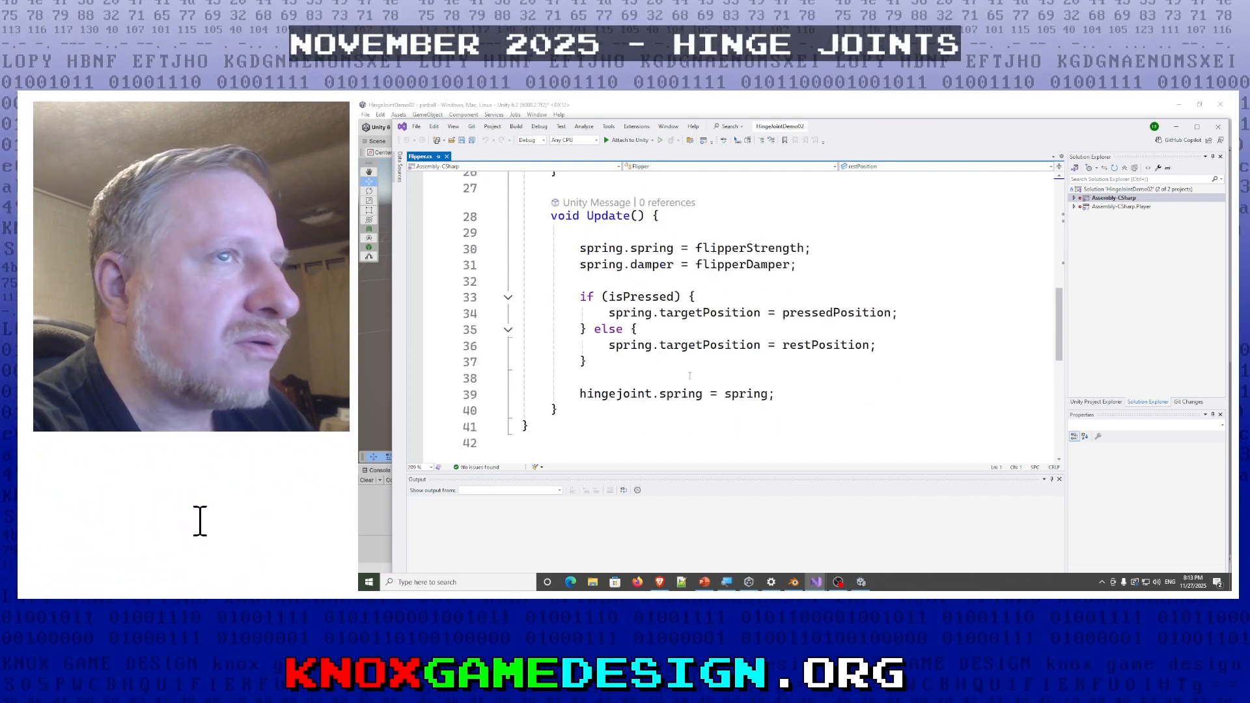
scroll(690, 376, up, 9)
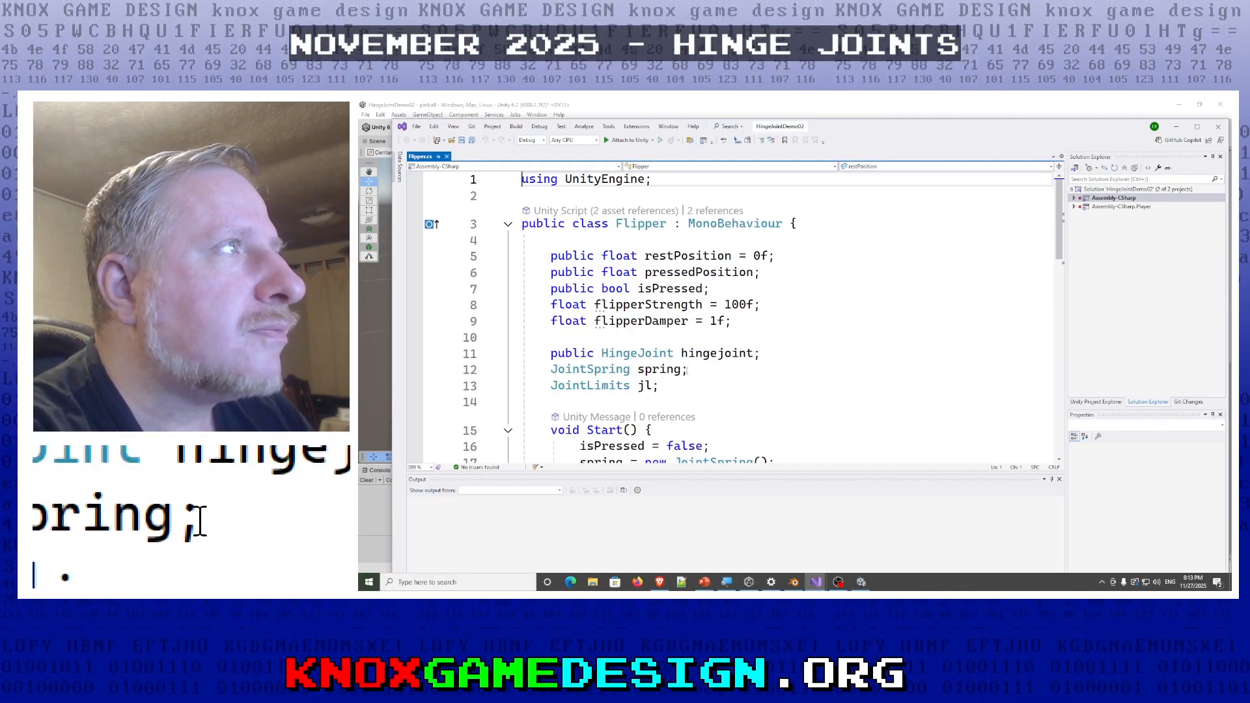
click(1176, 126)
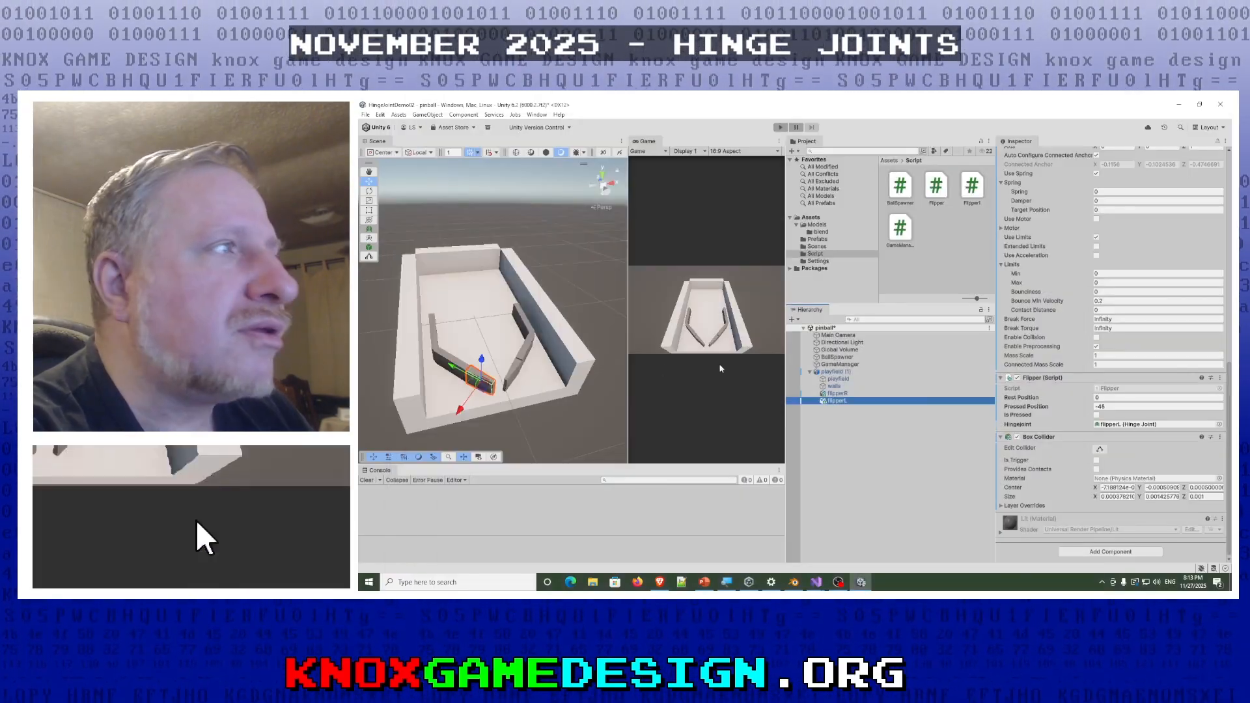
- Turn on collider editing for flipperL's Box Collider and view its bounds close up from inside the table
click(479, 380)
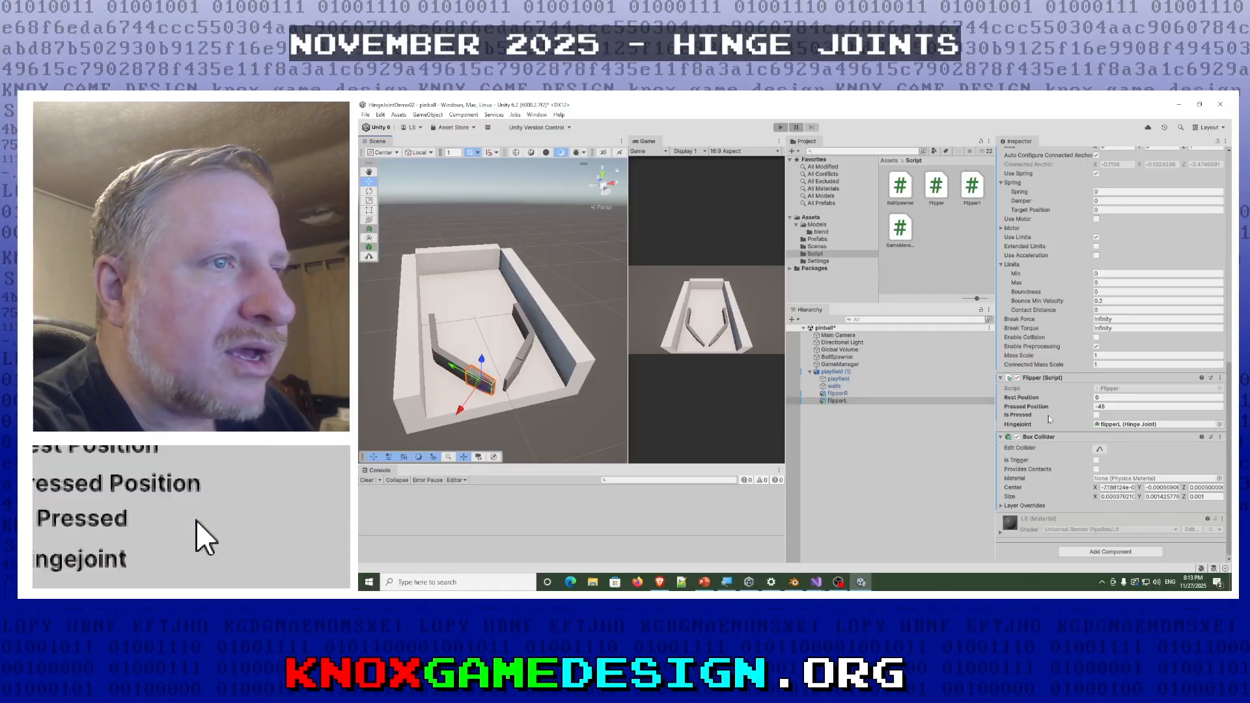
click(1101, 448)
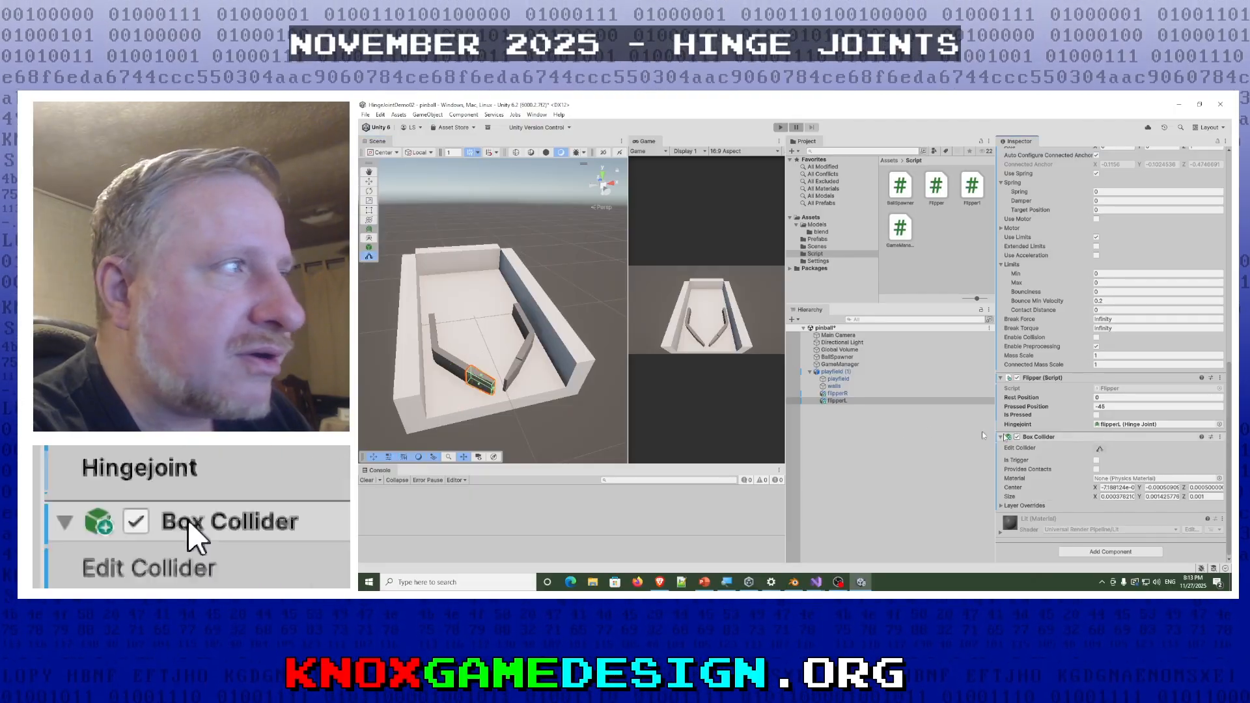
right_drag(481, 375, 452, 316)
key(w)
key(s)
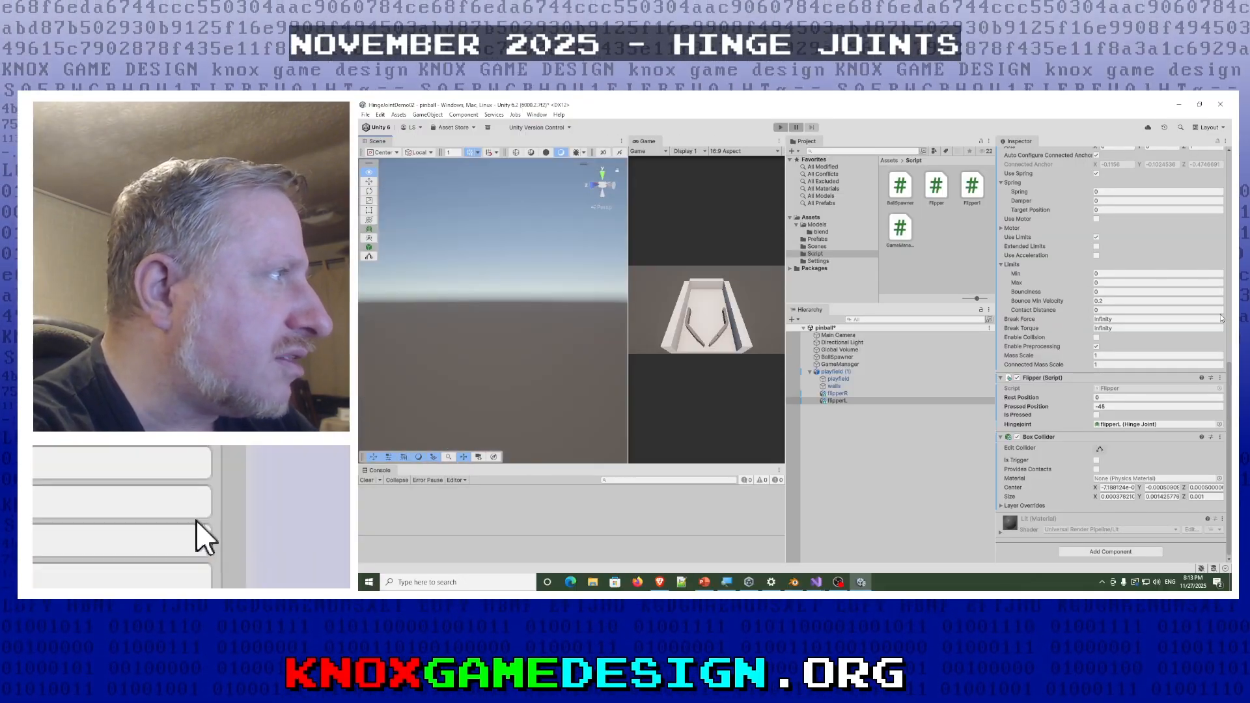
right_drag(1189, 316, 702, 353)
key(f)
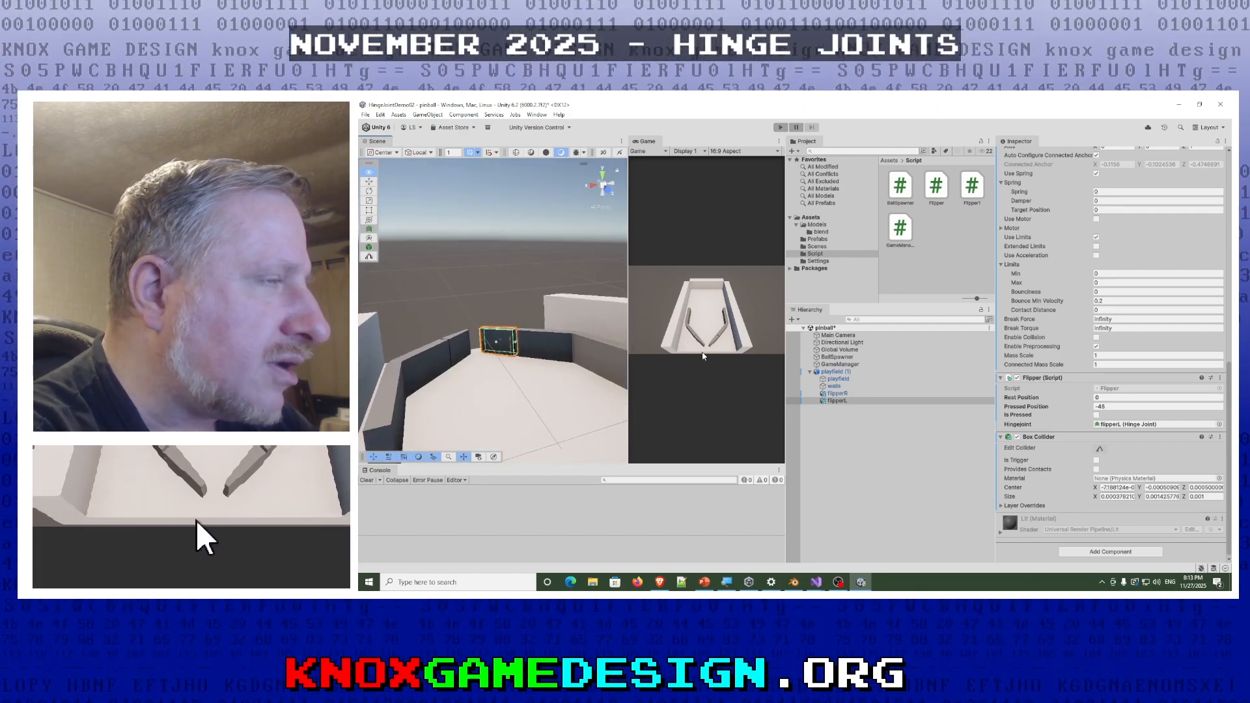
- Examine flipperL's Transform rotation together with its Rigidbody, Hinge Joint and Flipper script settings
scroll(1006, 474, up, 6)
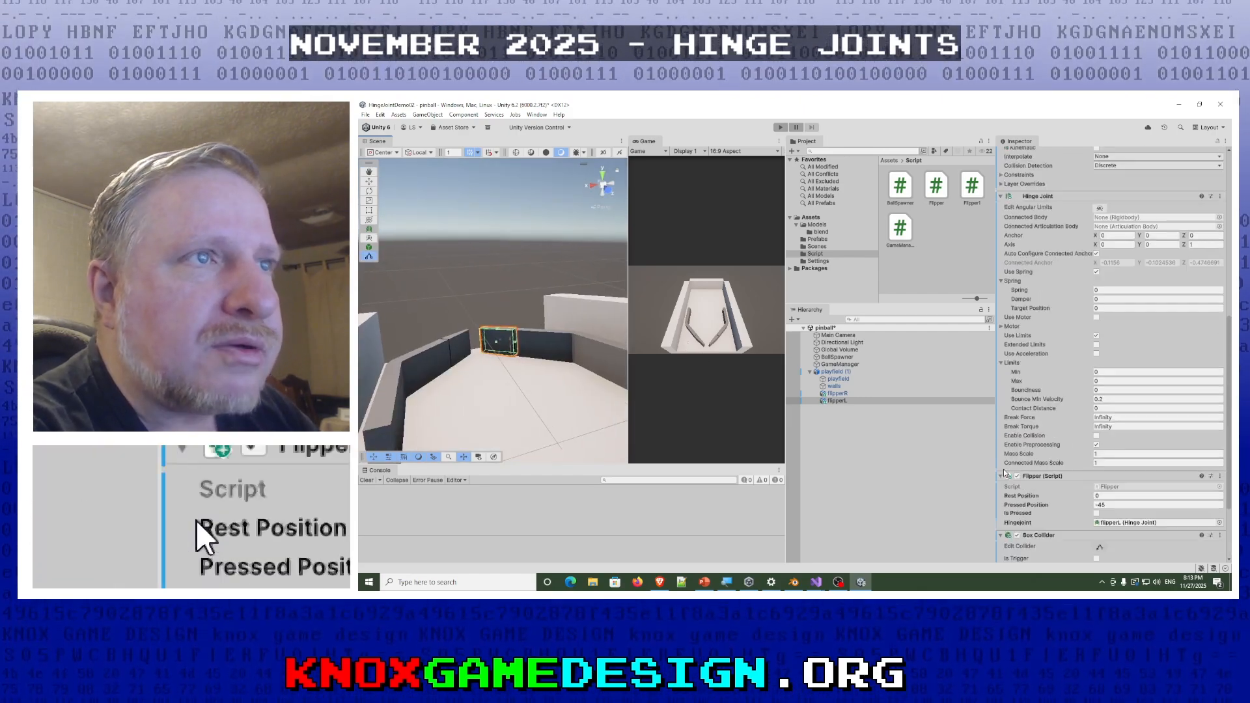
scroll(1088, 237, up, 6)
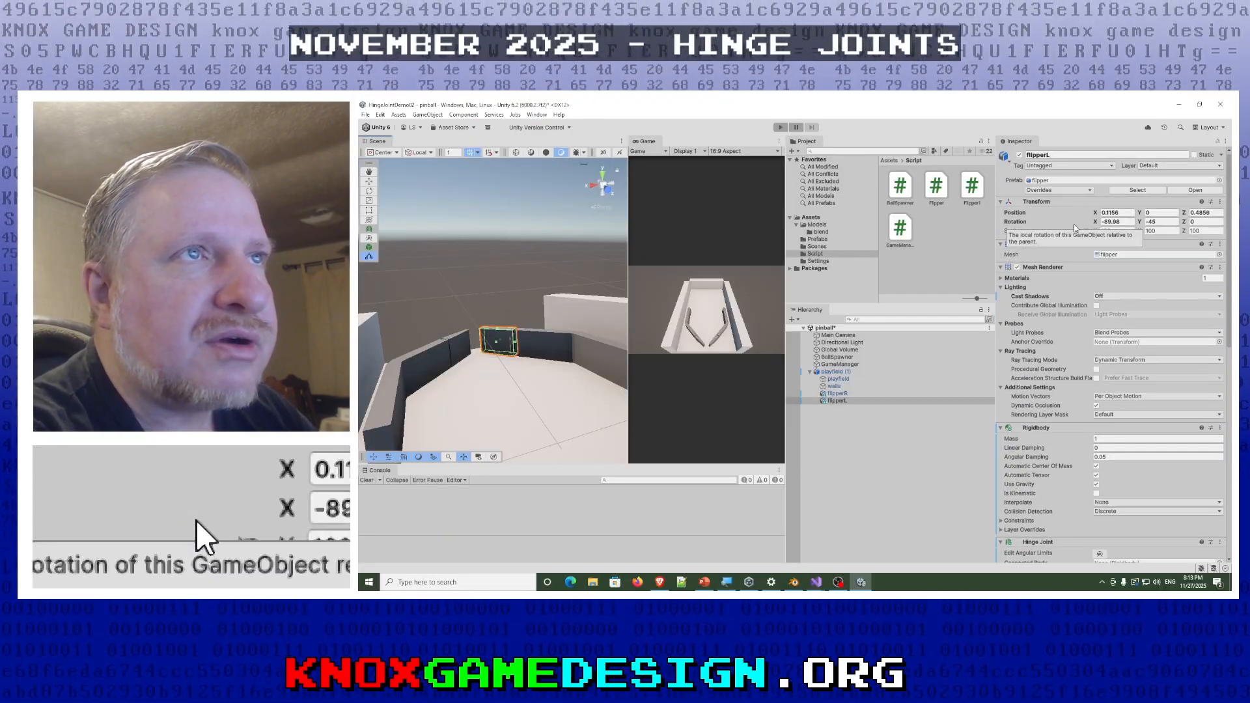
scroll(1074, 228, down, 9)
scroll(1075, 228, down, 4)
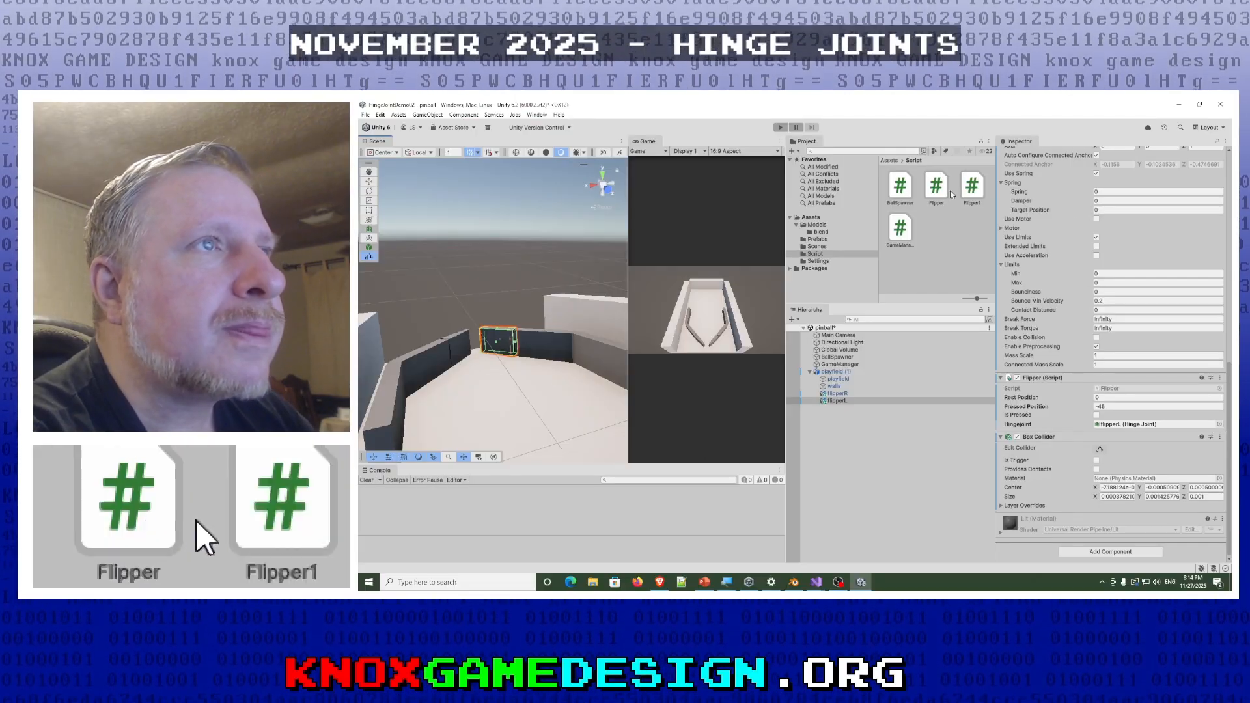
- Open the GameManager script, read its flipper variables and arrow-key input handling, and return to Unity
double_click(894, 234)
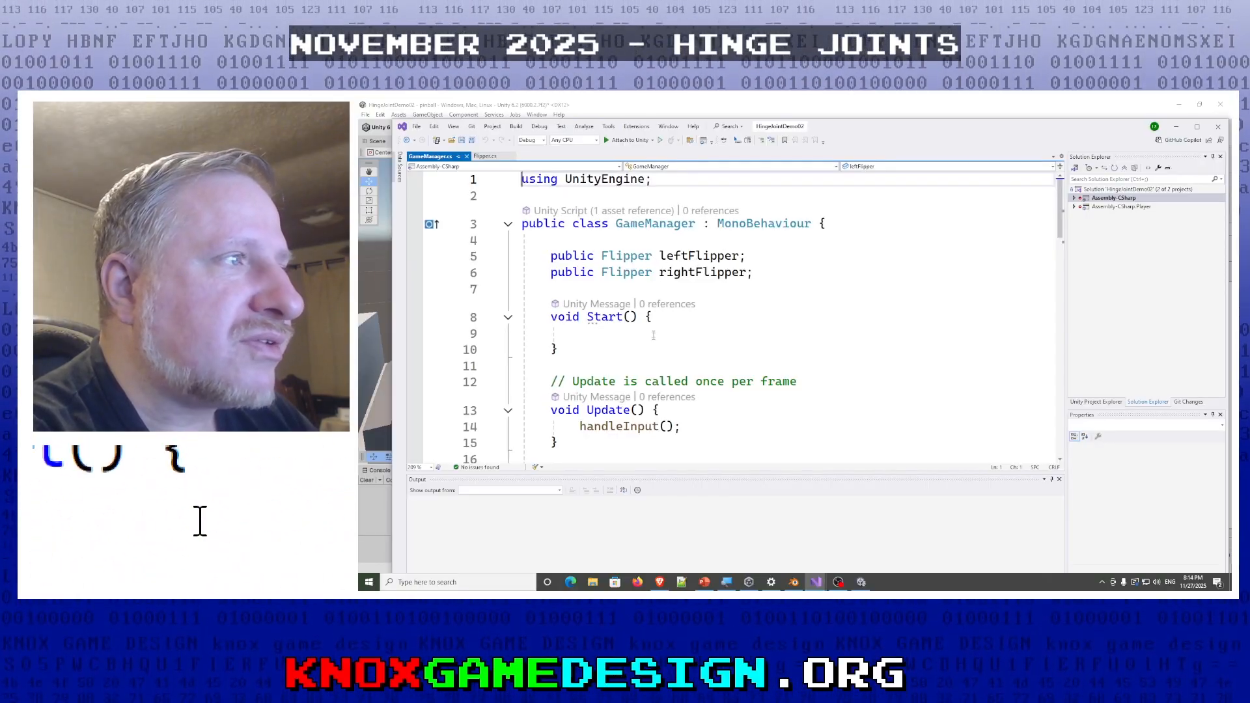
scroll(653, 336, down, 4)
scroll(653, 338, down, 5)
scroll(653, 337, up, 5)
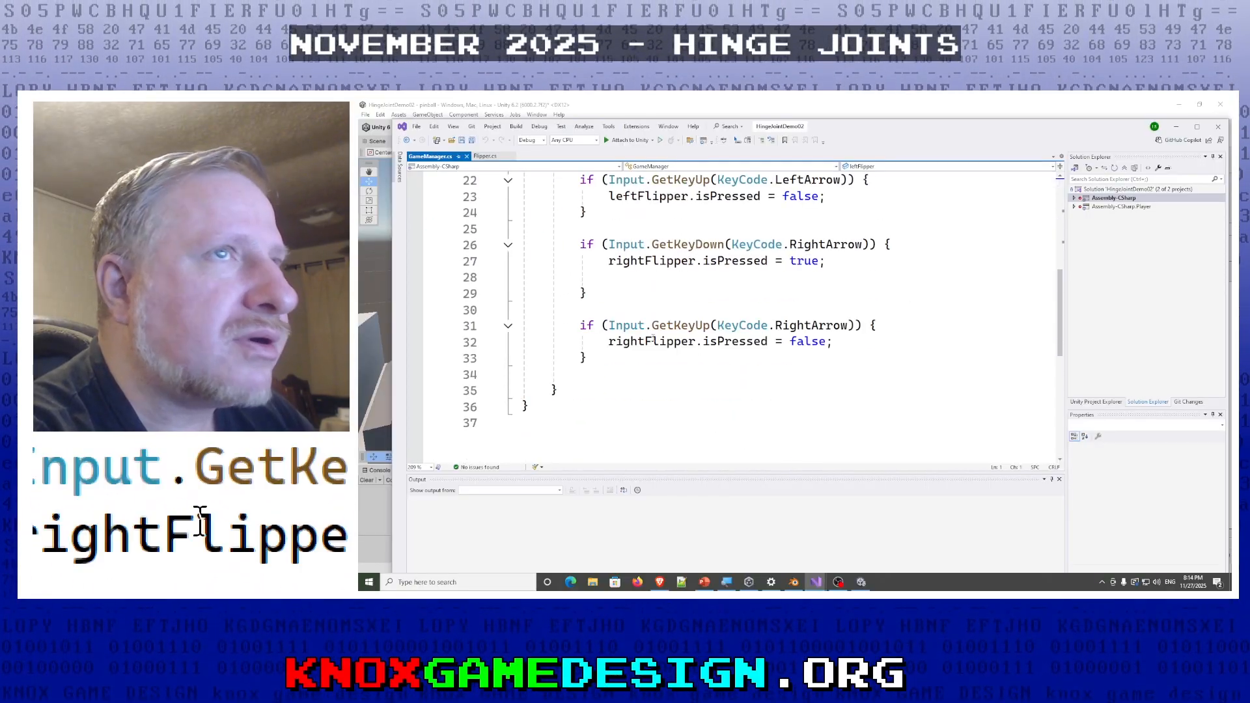
click(1177, 128)
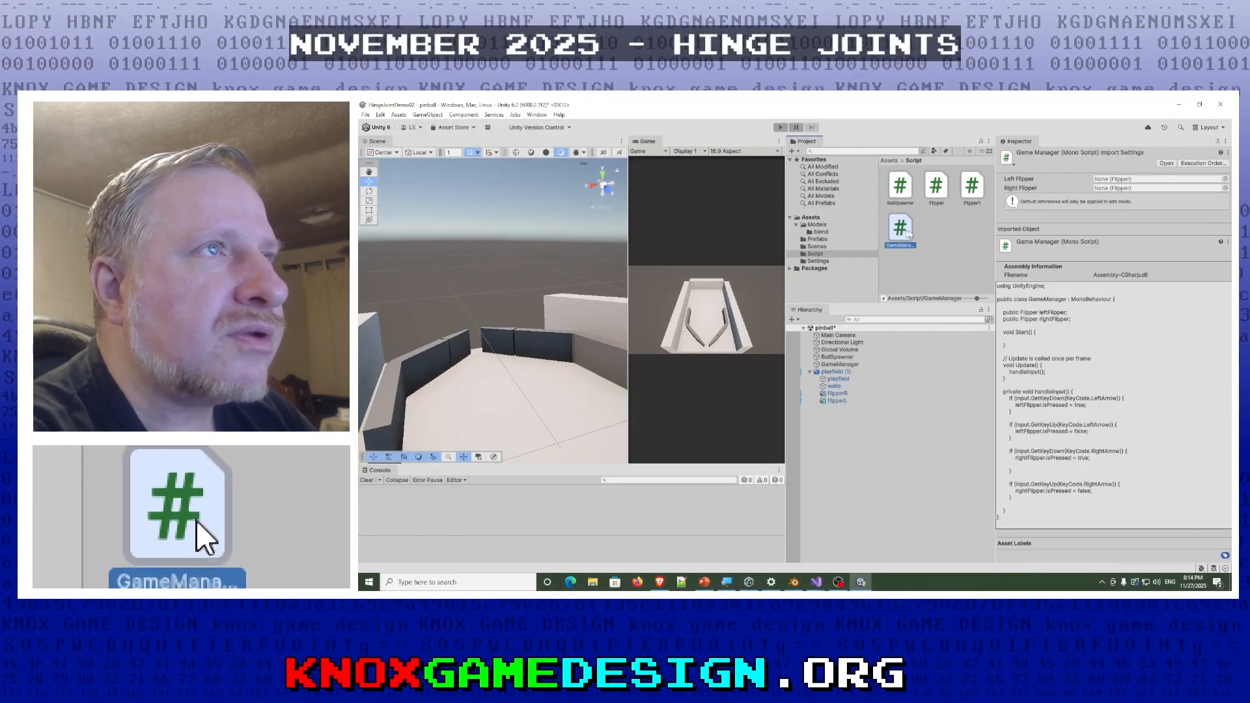
- Inspect the GameManager object's Left Flipper and Right Flipper references in its Game Manager script
click(844, 366)
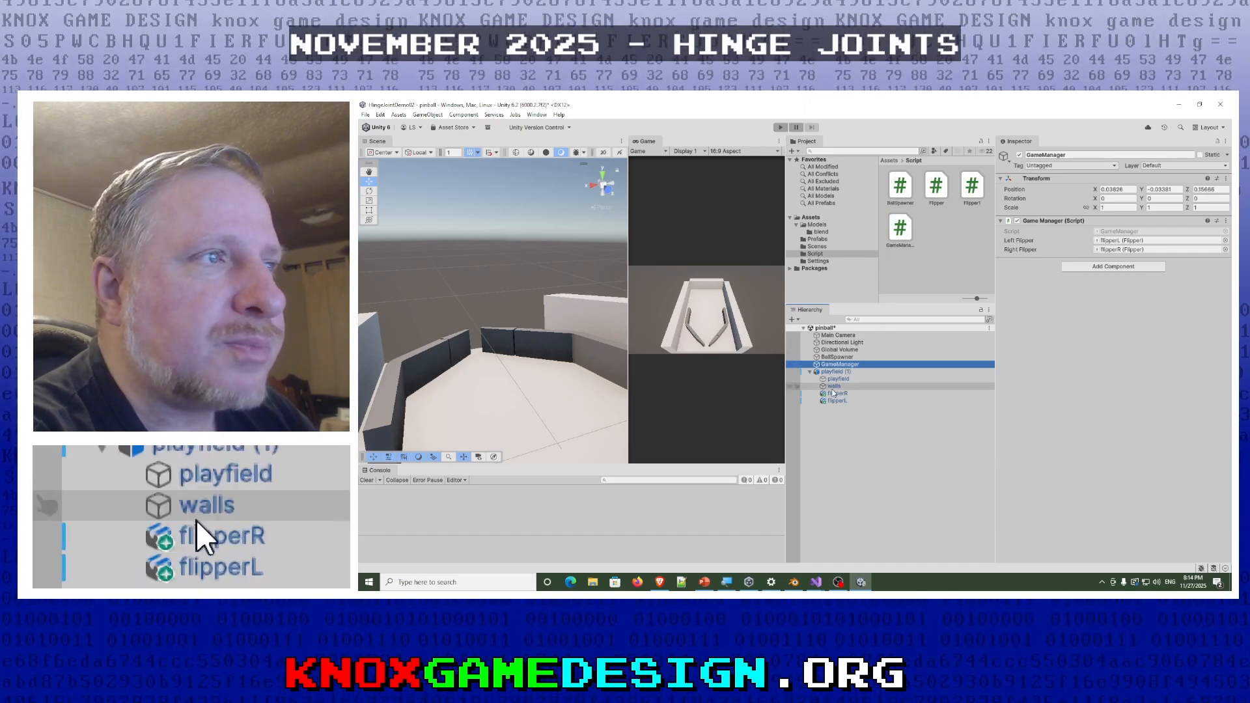
drag(847, 400, 1034, 316)
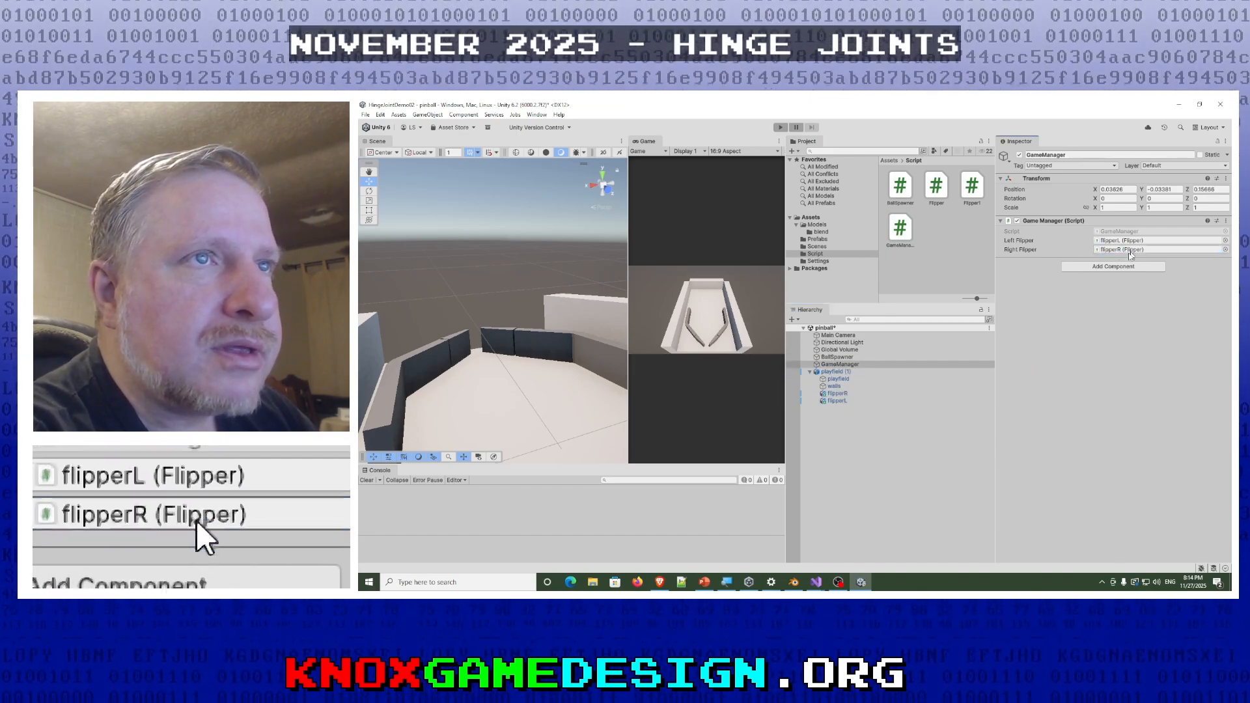
drag(995, 324, 1120, 256)
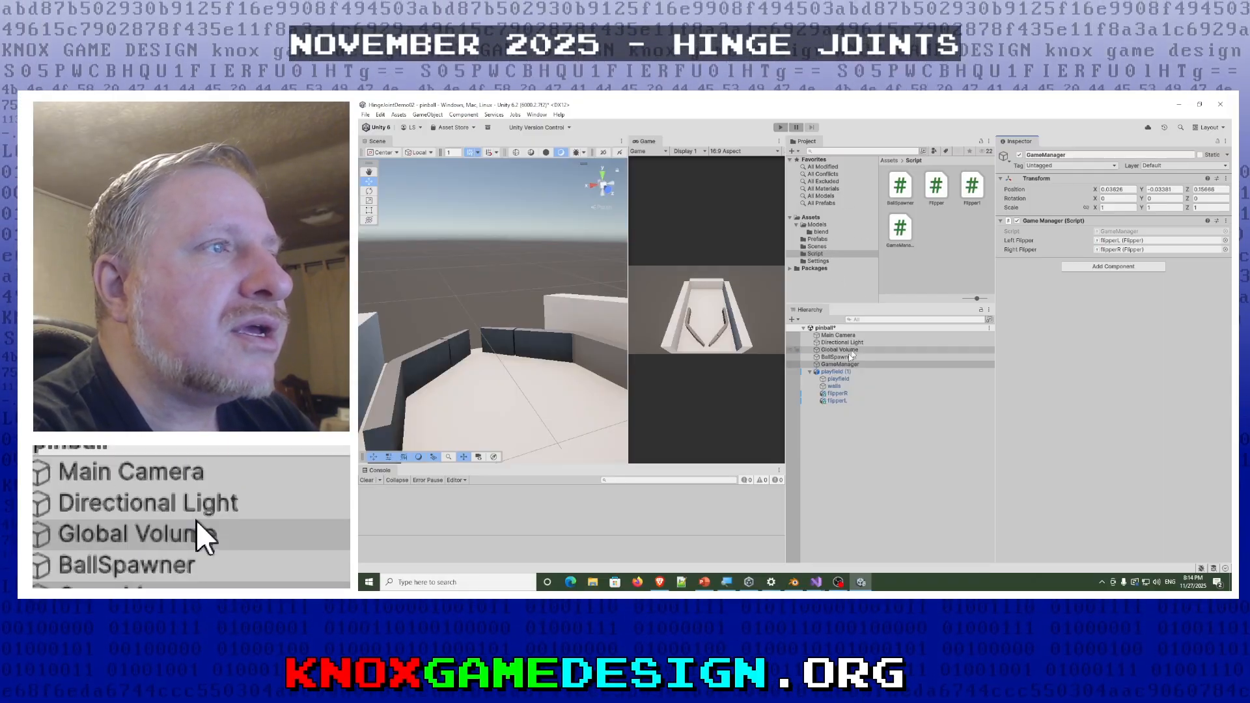
- Examine flipperR's Flipper script positions and Hinge Joint reference, Rigidbody, Hinge Joint spring and limits, and colliders
click(838, 394)
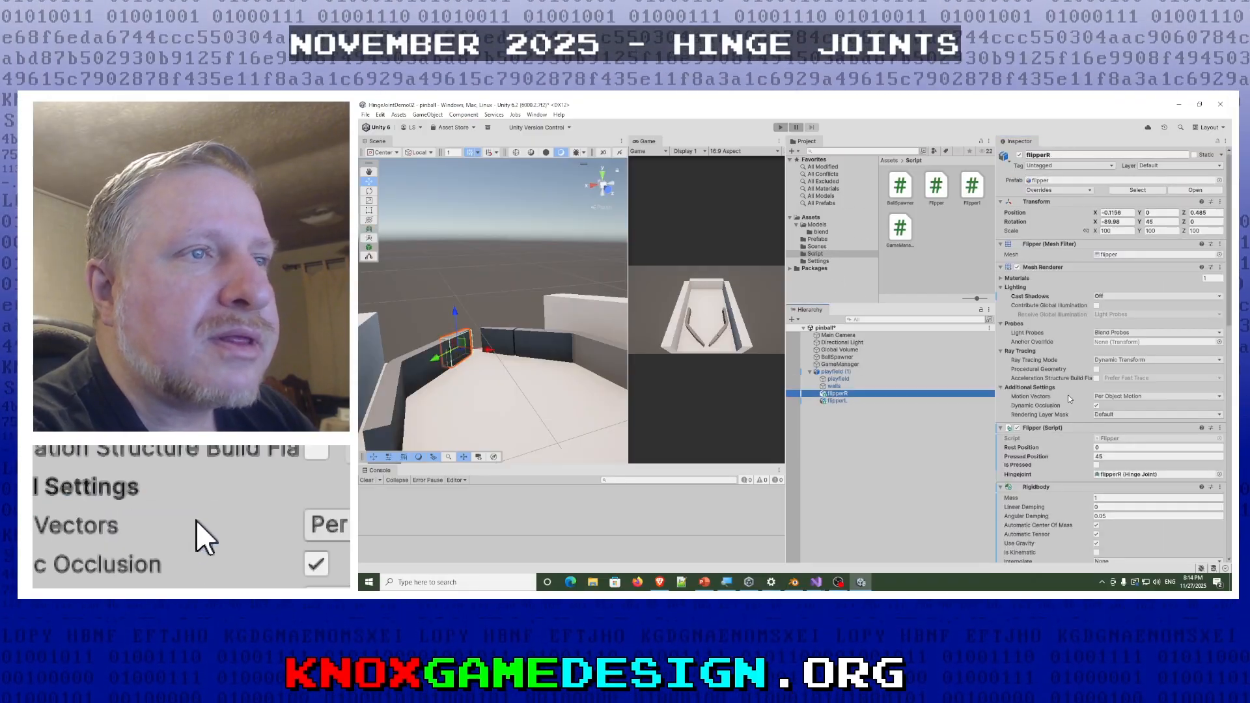
scroll(1069, 399, down, 4)
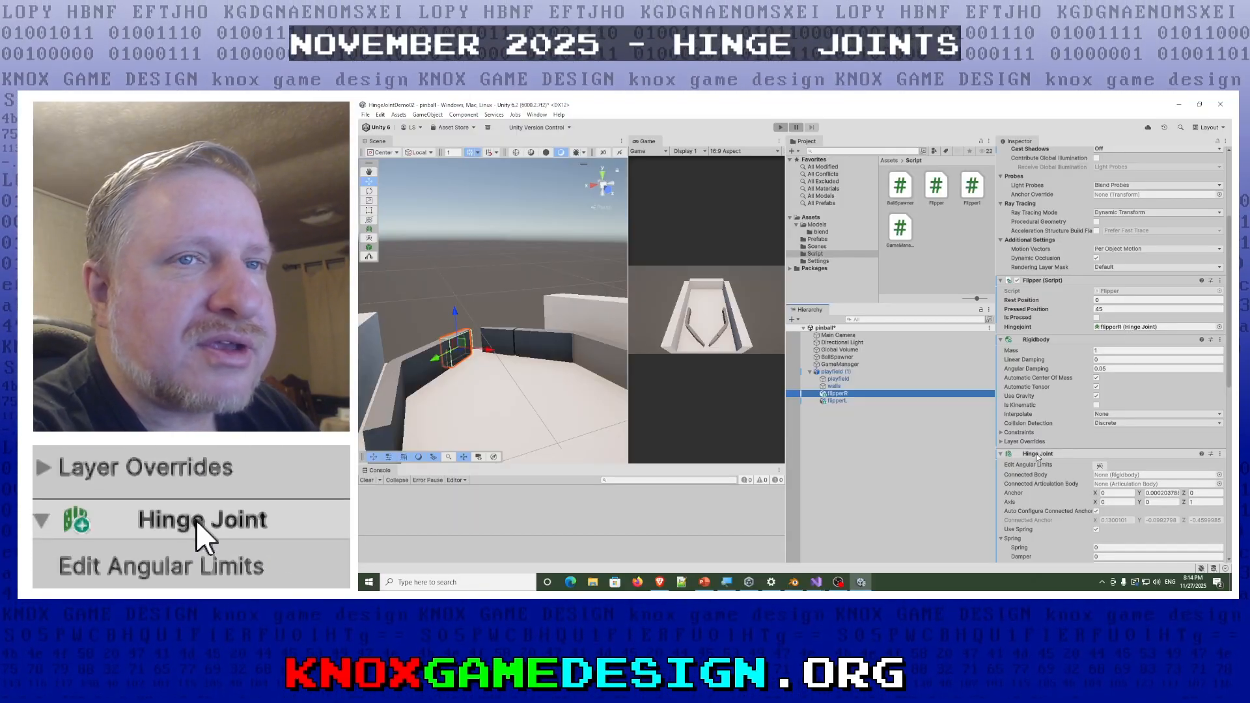
drag(1038, 457, 1121, 329)
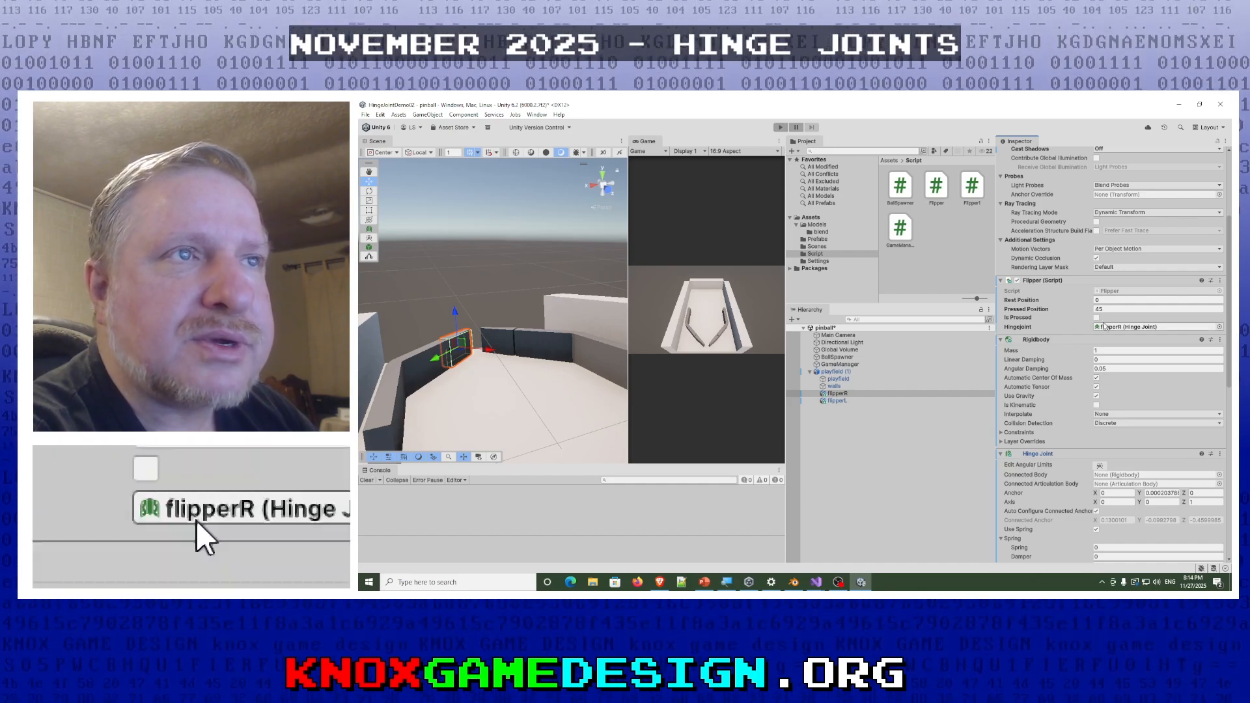
scroll(1061, 432, down, 4)
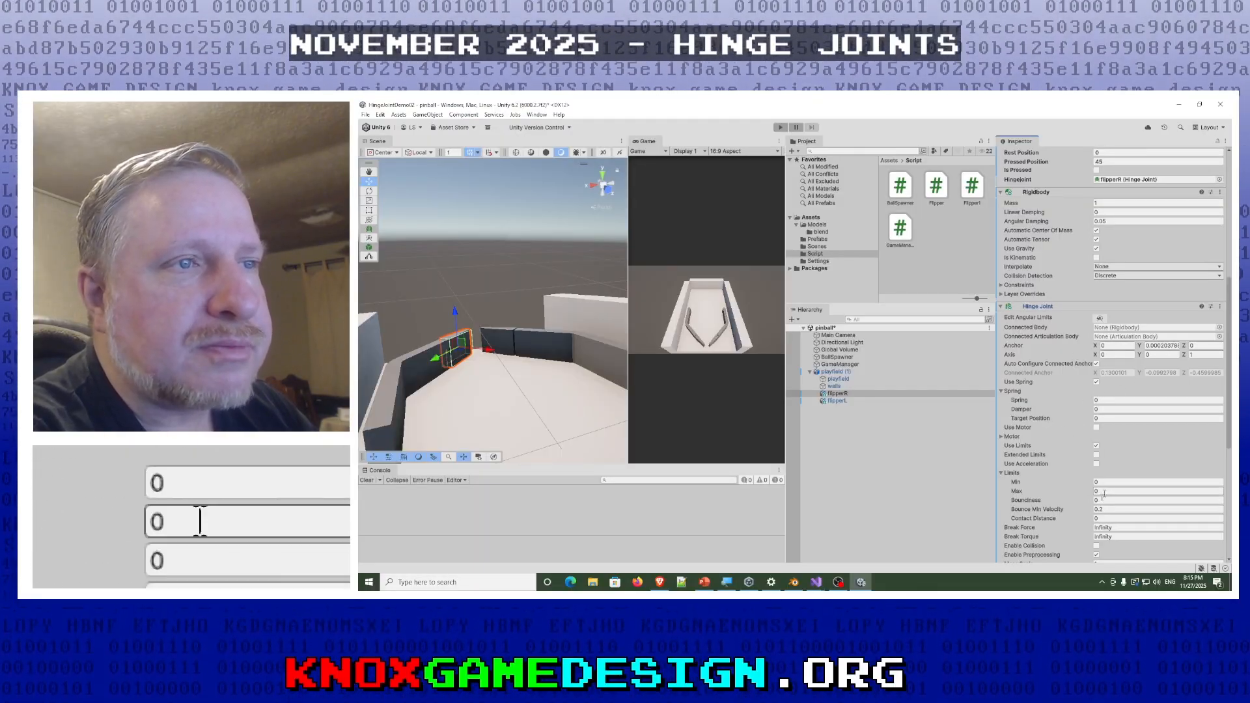
scroll(1088, 482, down, 3)
scroll(1079, 486, down, 2)
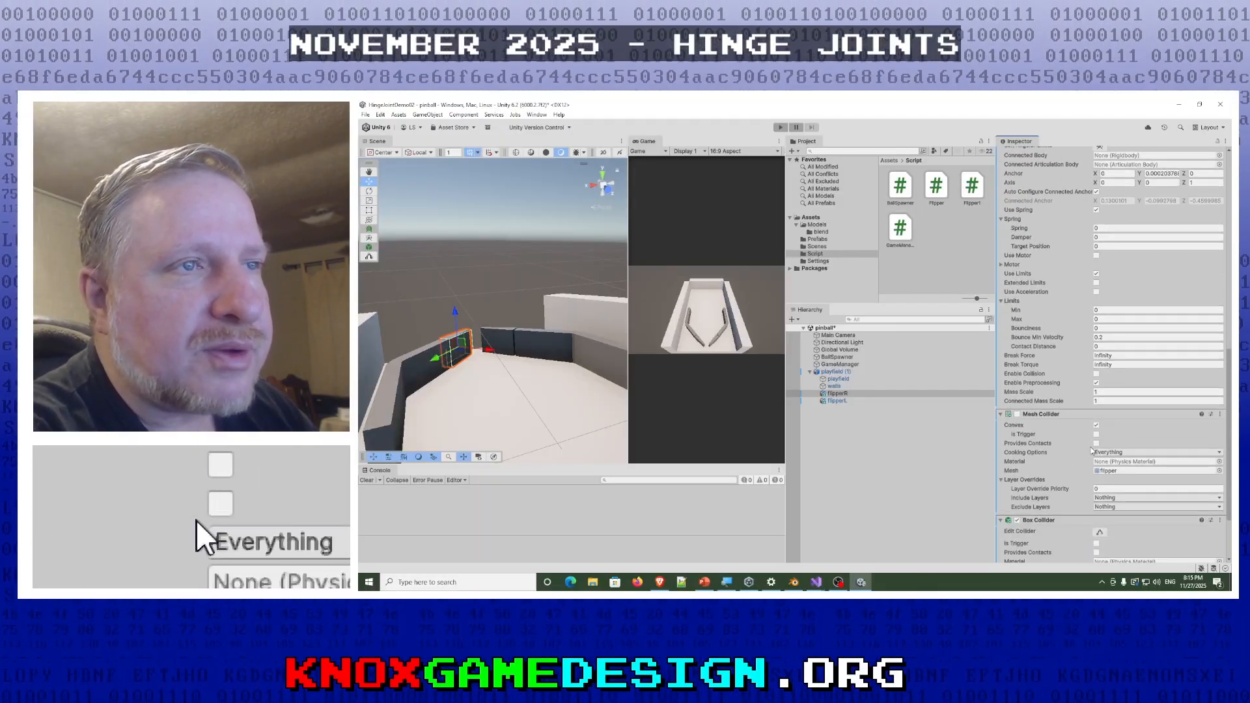
scroll(1094, 446, up, 1)
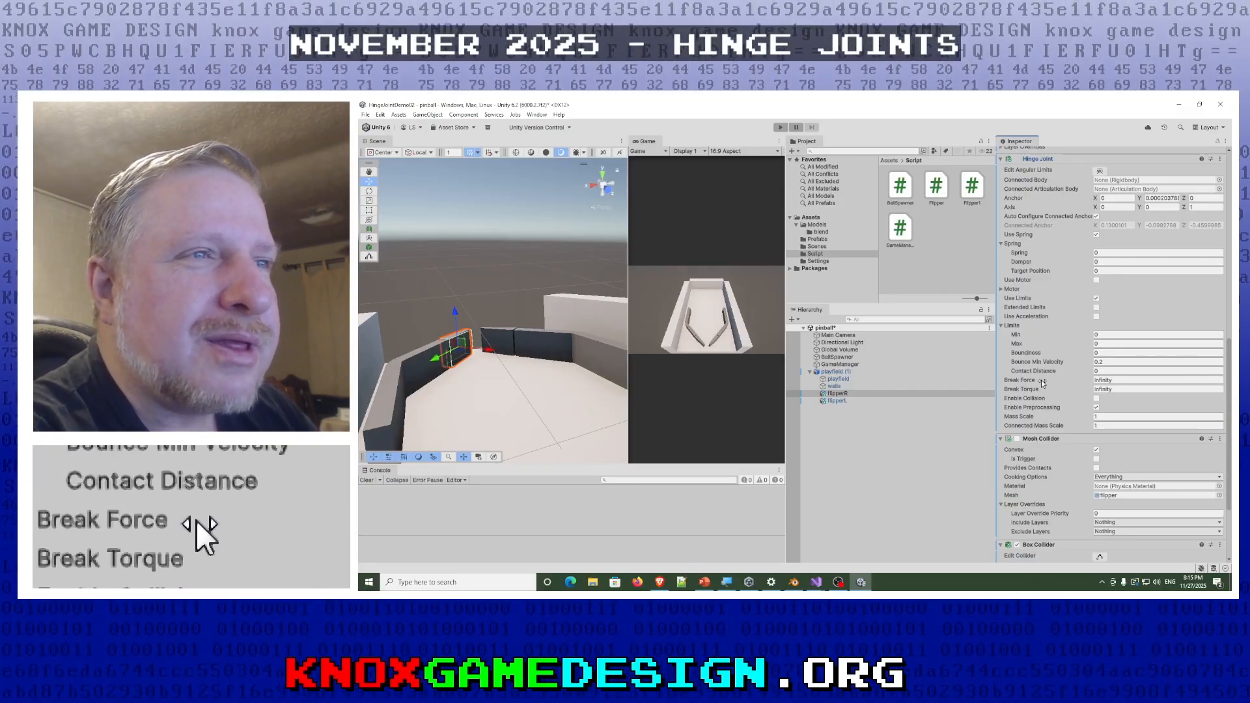
scroll(1046, 402, down, 2)
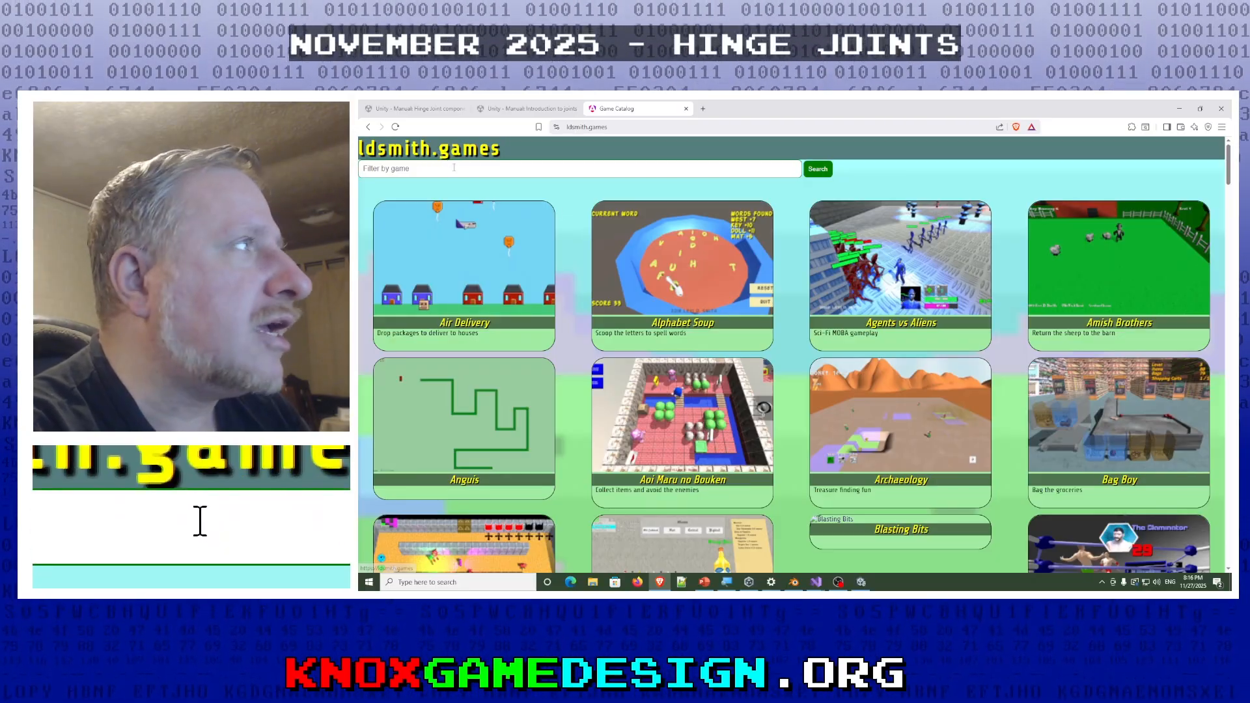
- In the browser, search the ldsmith.games catalog for "earth" and open the Earthball game's details page
click(454, 167)
text(ear)
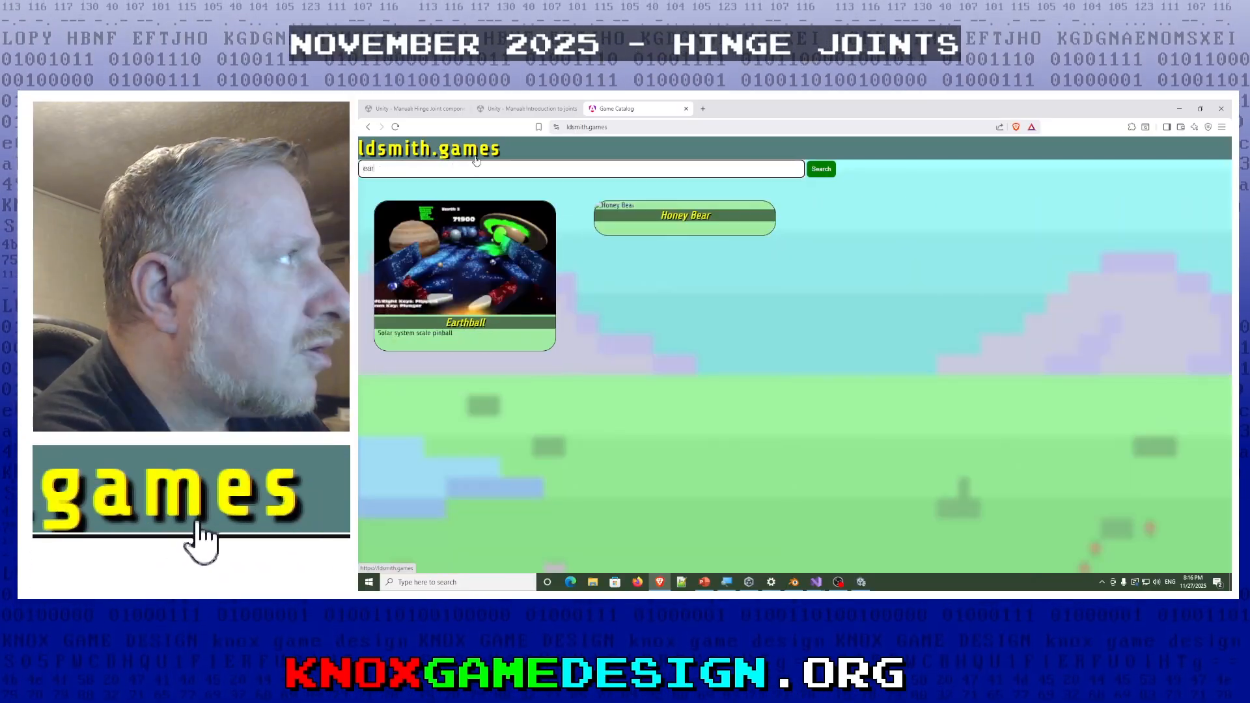
text(th)
click(485, 272)
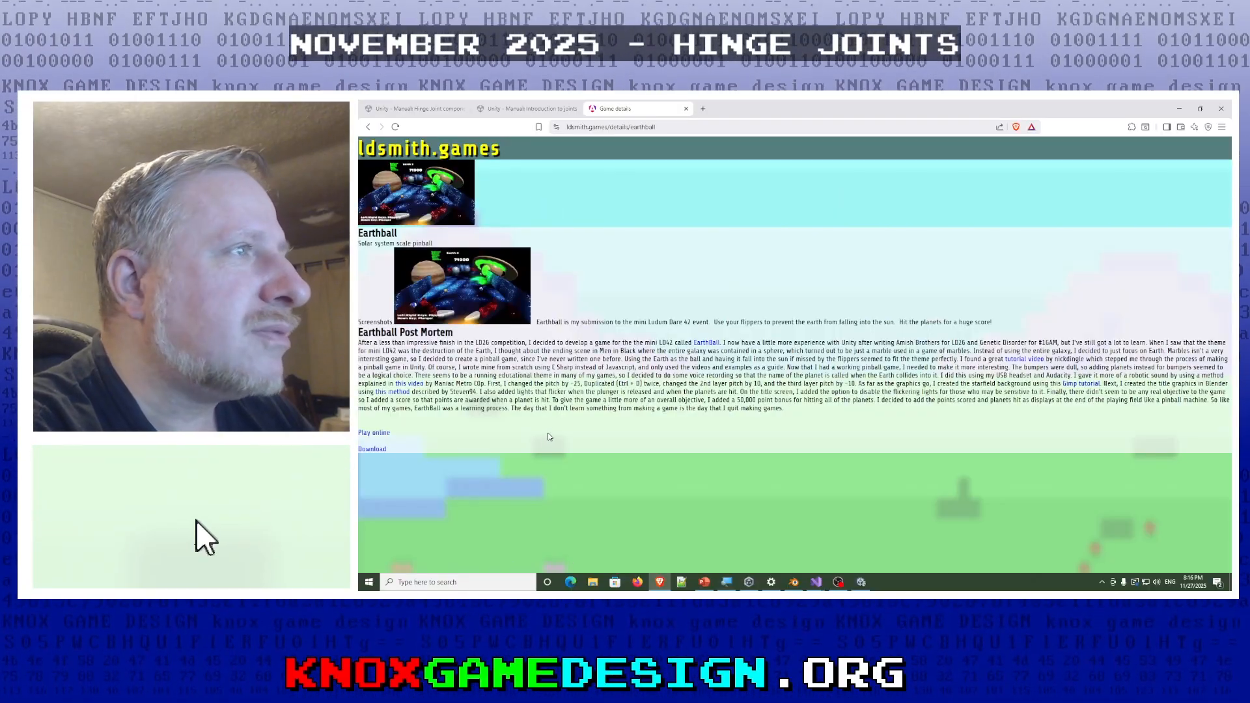
- Launch the online version of Earthball, start a game and display it full screen
click(383, 435)
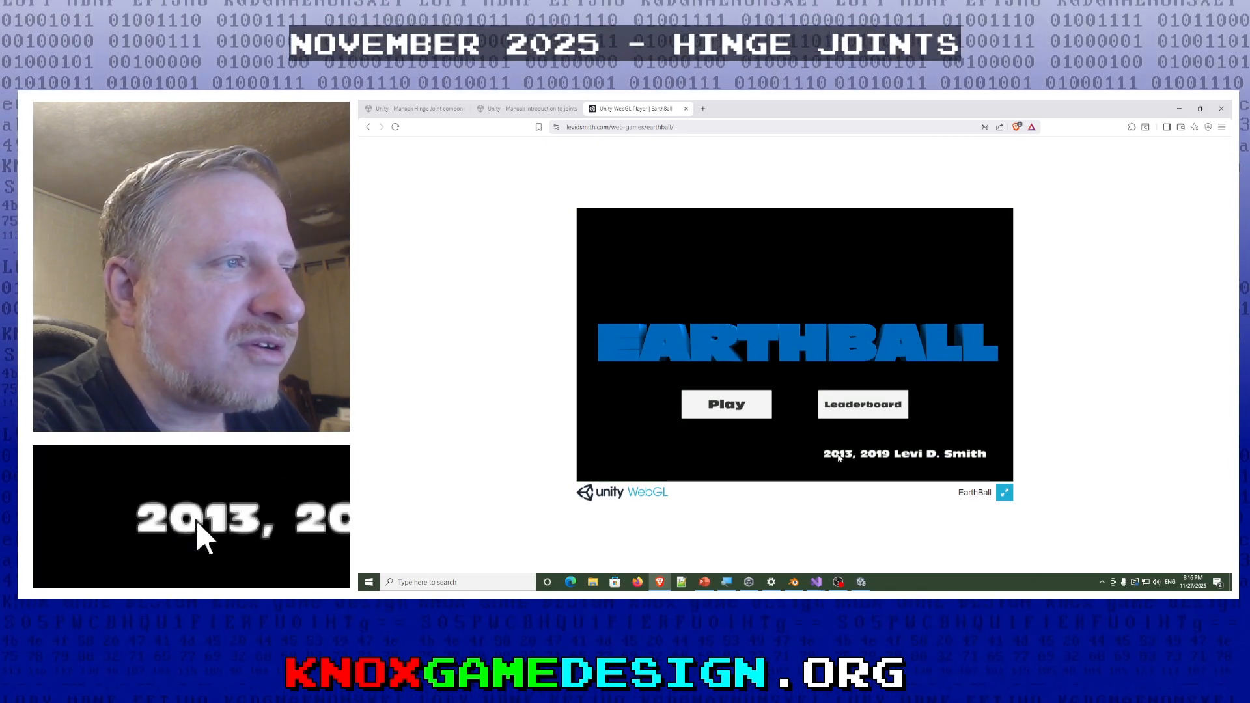
click(717, 407)
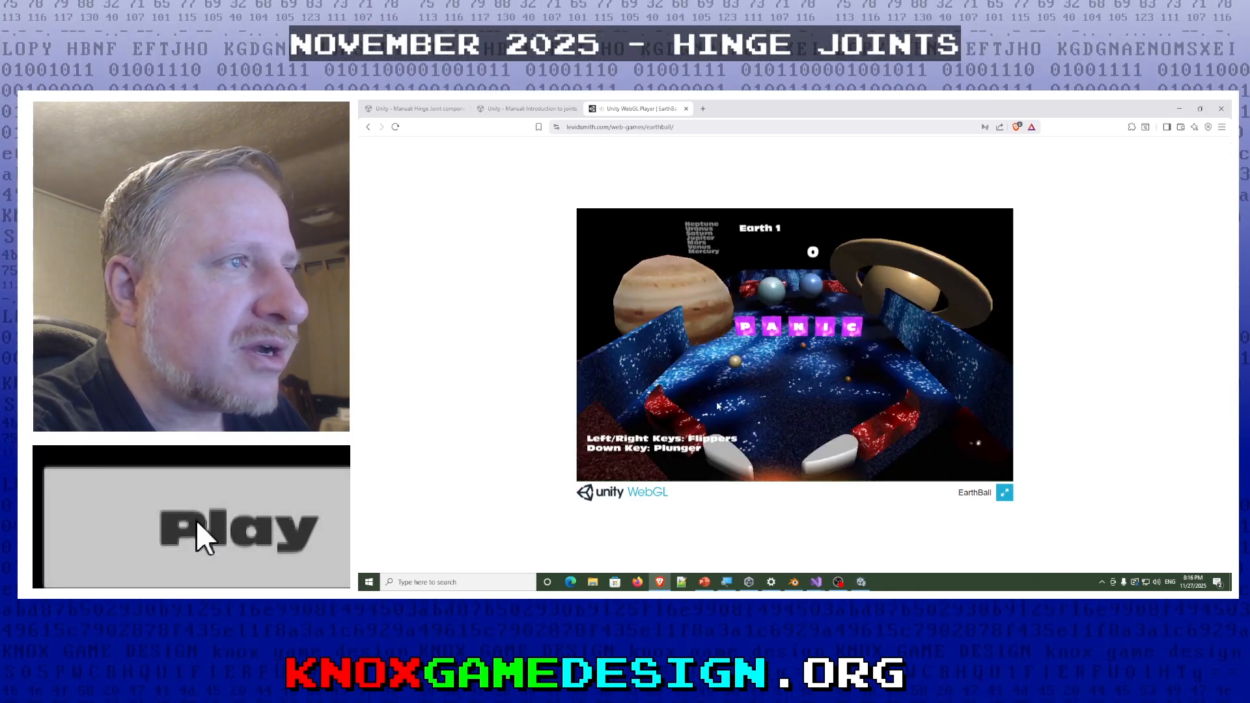
click(1008, 495)
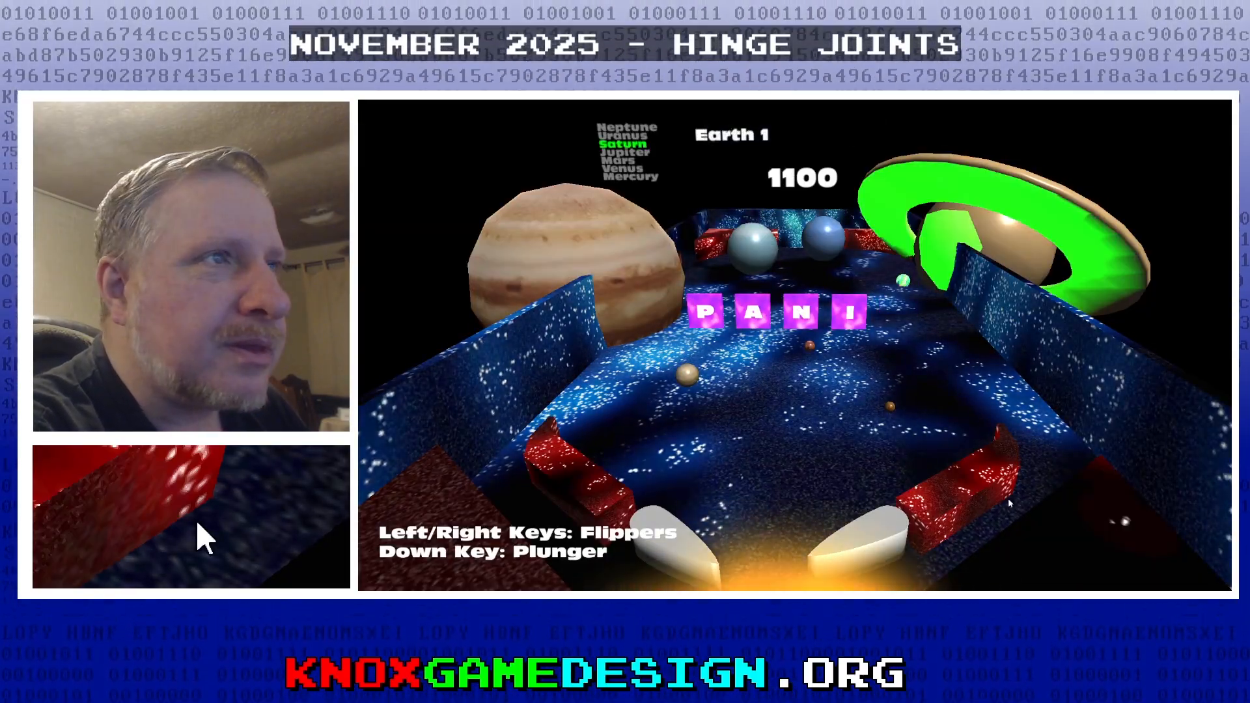
- Play Earthball by flipping the left and right flippers to keep the ball on the table
key(Left)
key(Right)
key(Left)
key(Right)
key(Right)
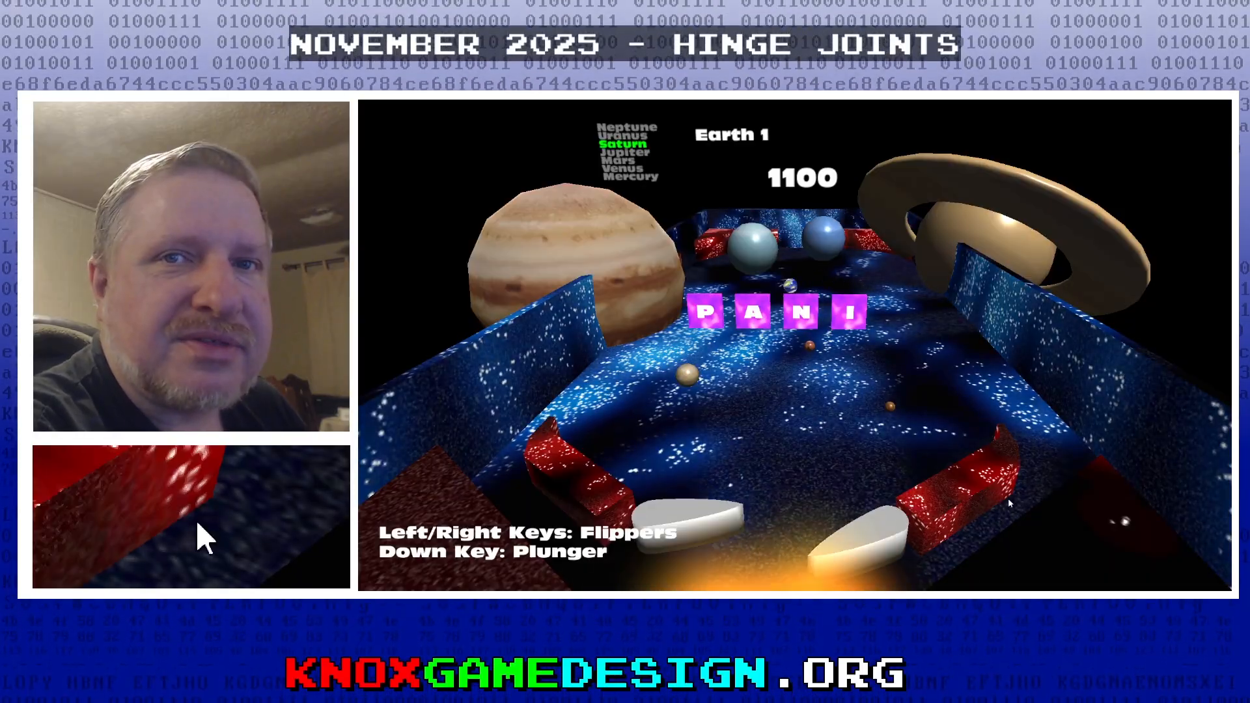
key(alt+Tab)
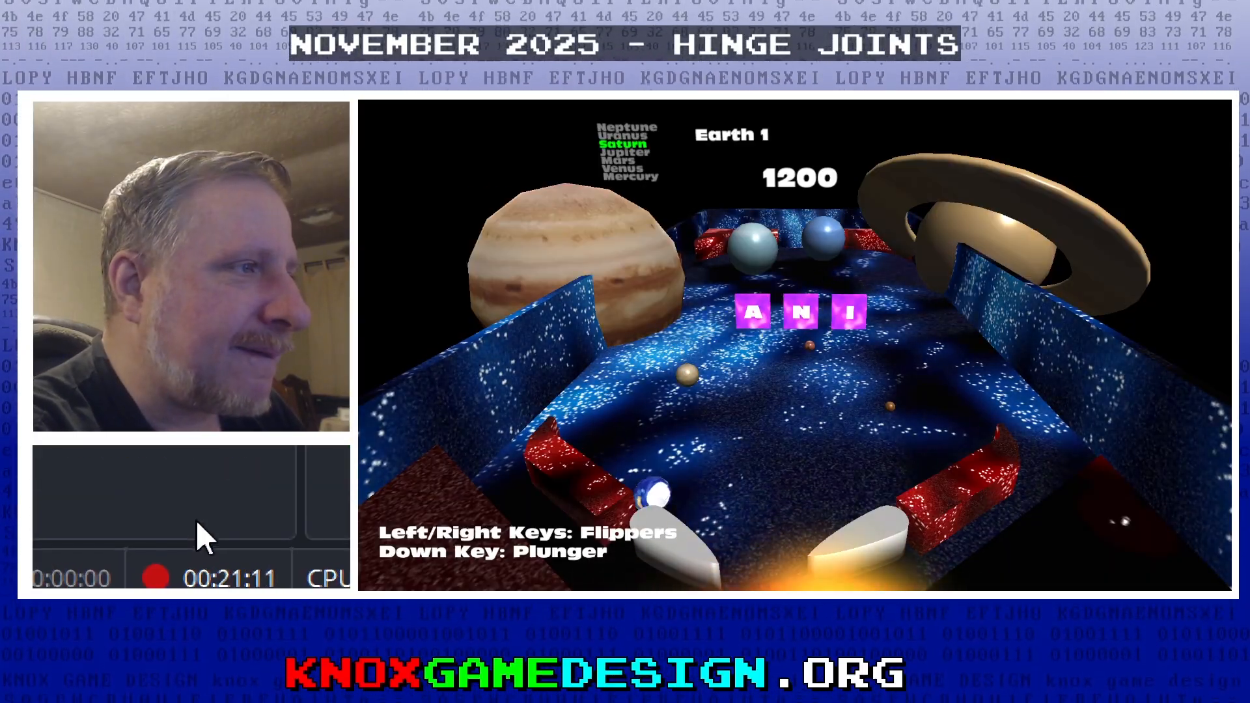
key(Left)
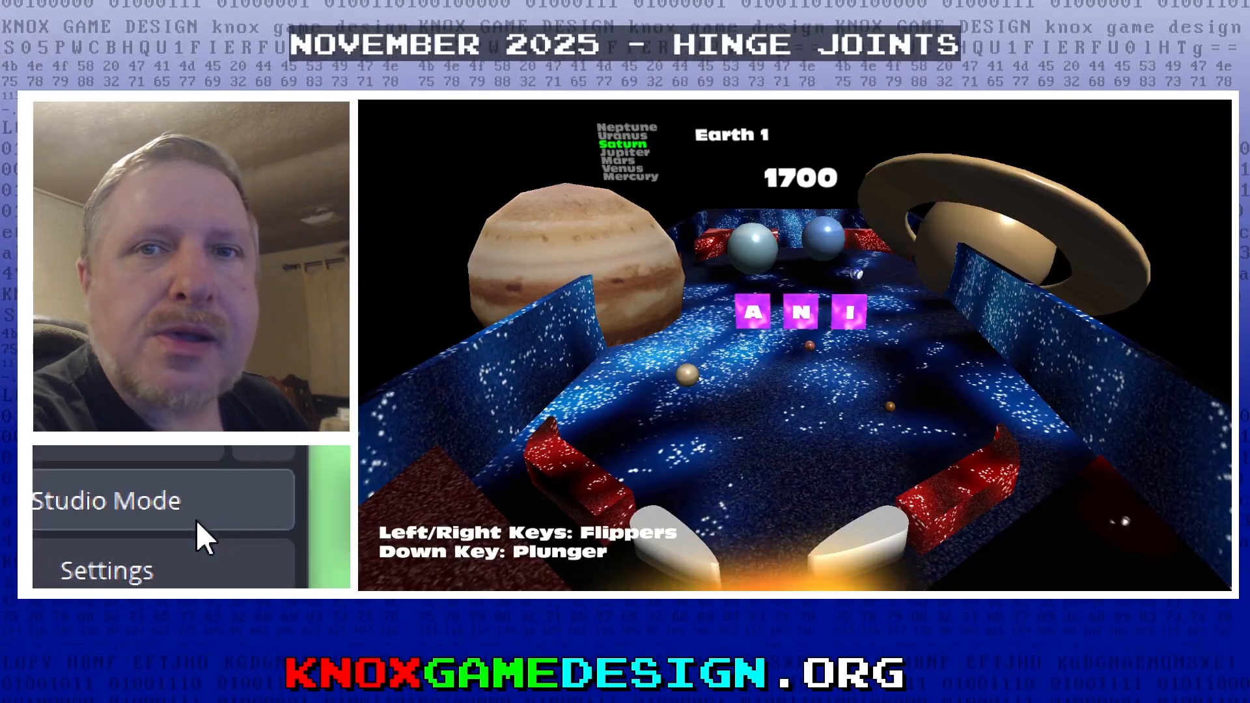
drag(197, 521, 198, 522)
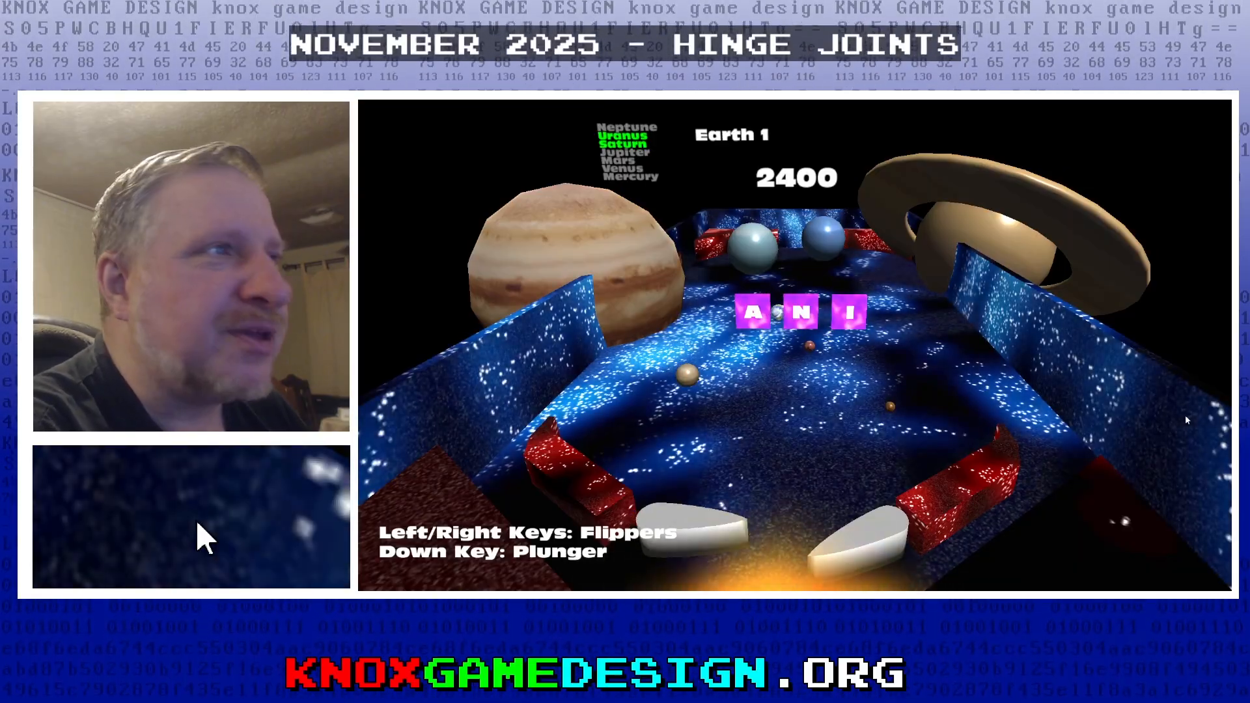
key(Left)
key(Left)
key(Right)
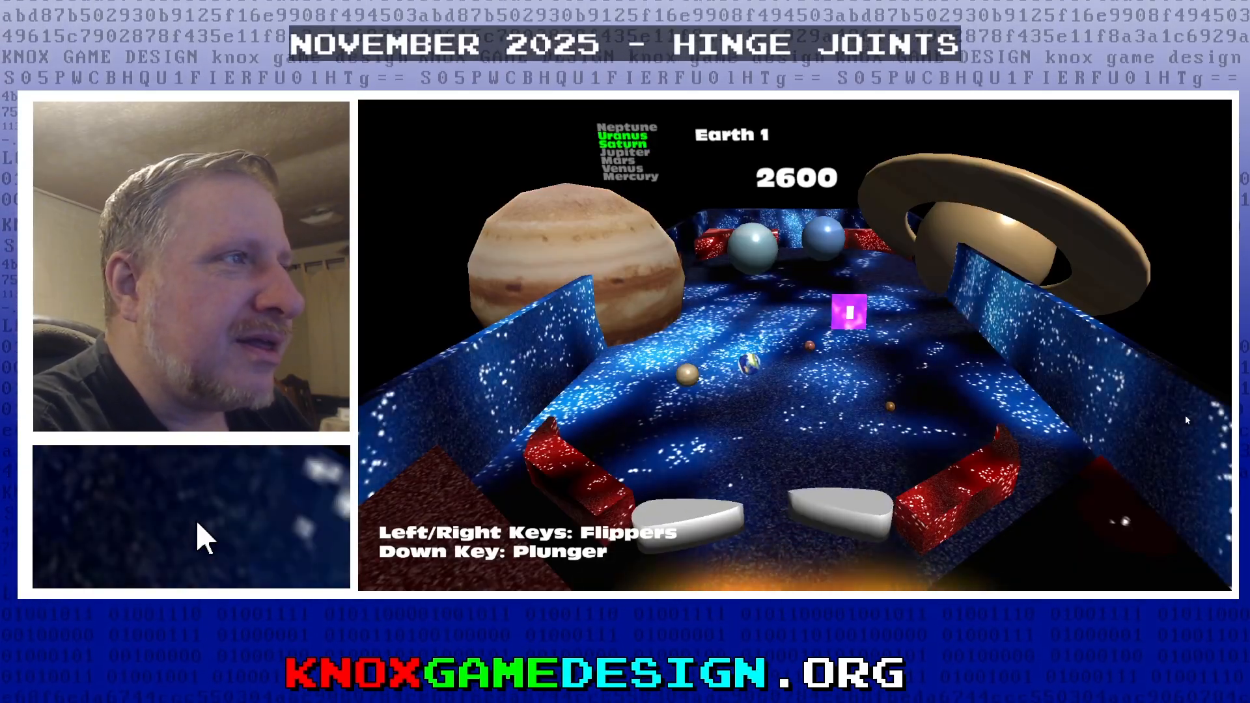
key(Left)
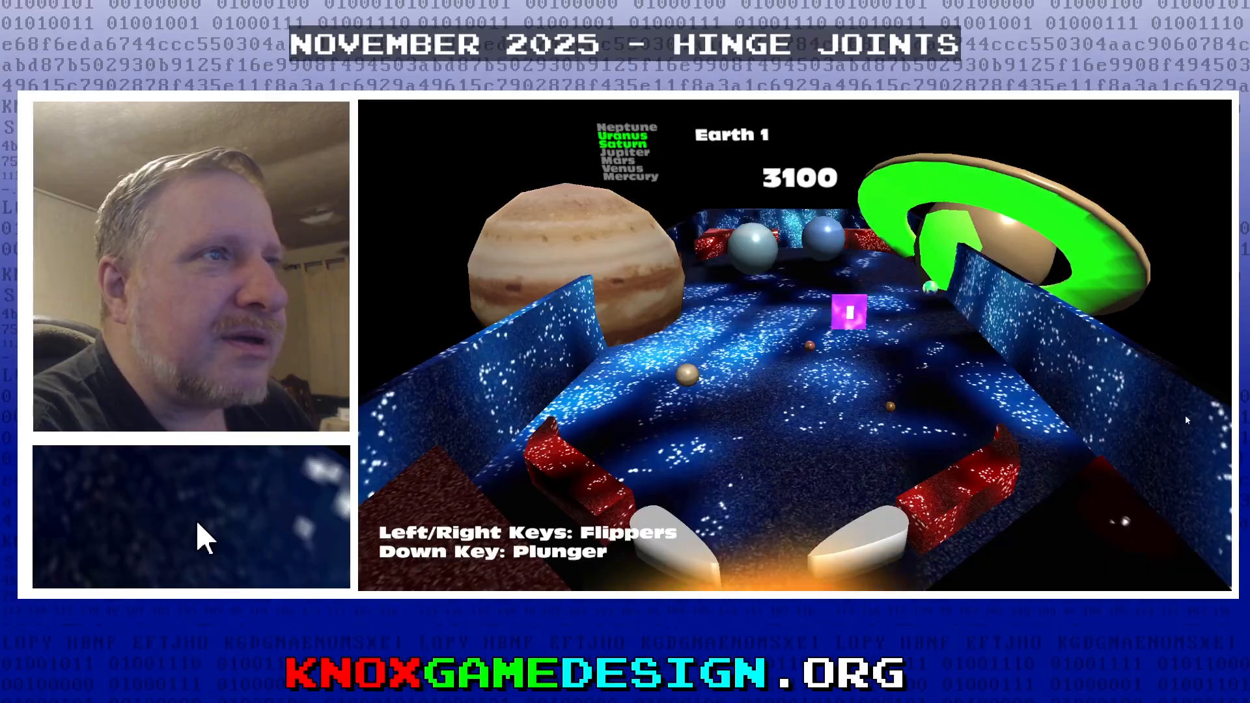